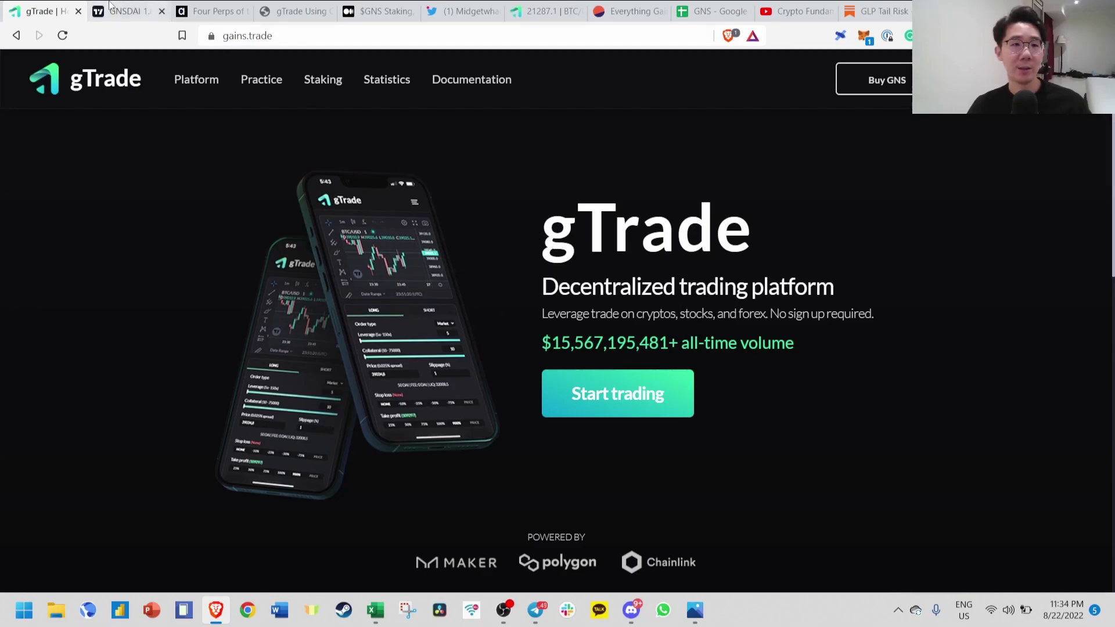
# Cycle through the Four Perps article, gTrade home page and GNSDAI chart toward the oracle article
pyautogui.click(209, 11)
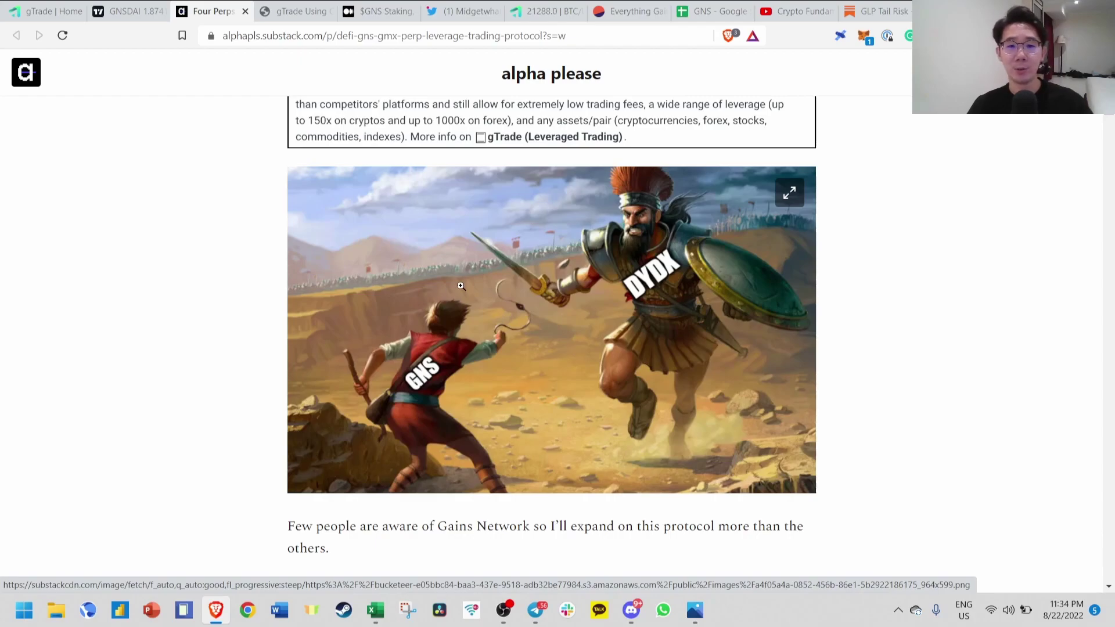
pyautogui.hotkey('ctrl', '1')
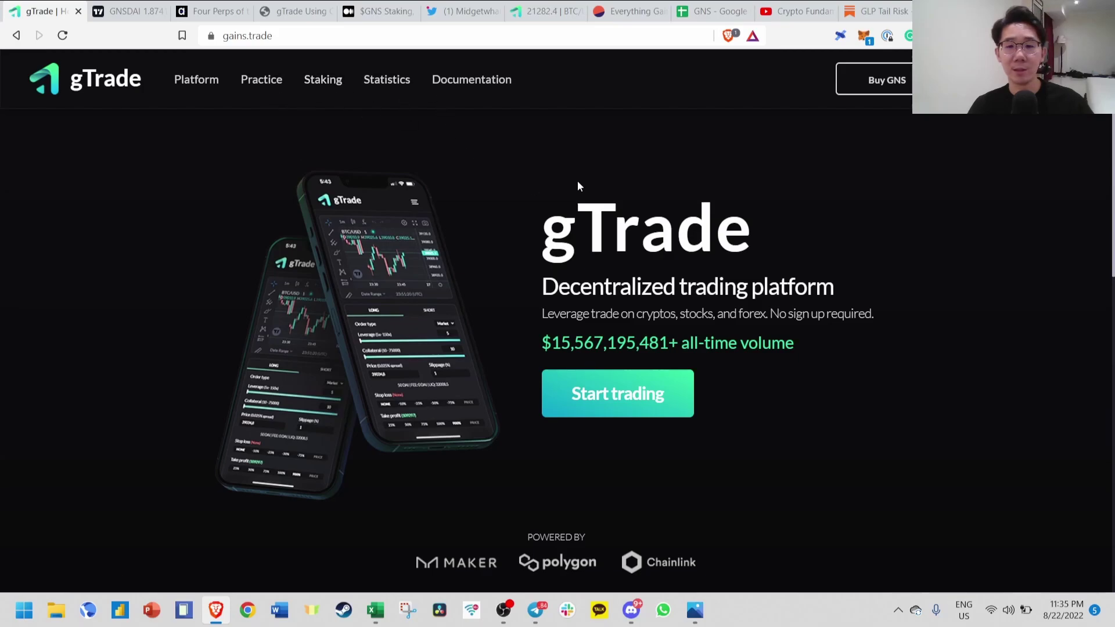
pyautogui.hotkey('ctrl', 'Tab')
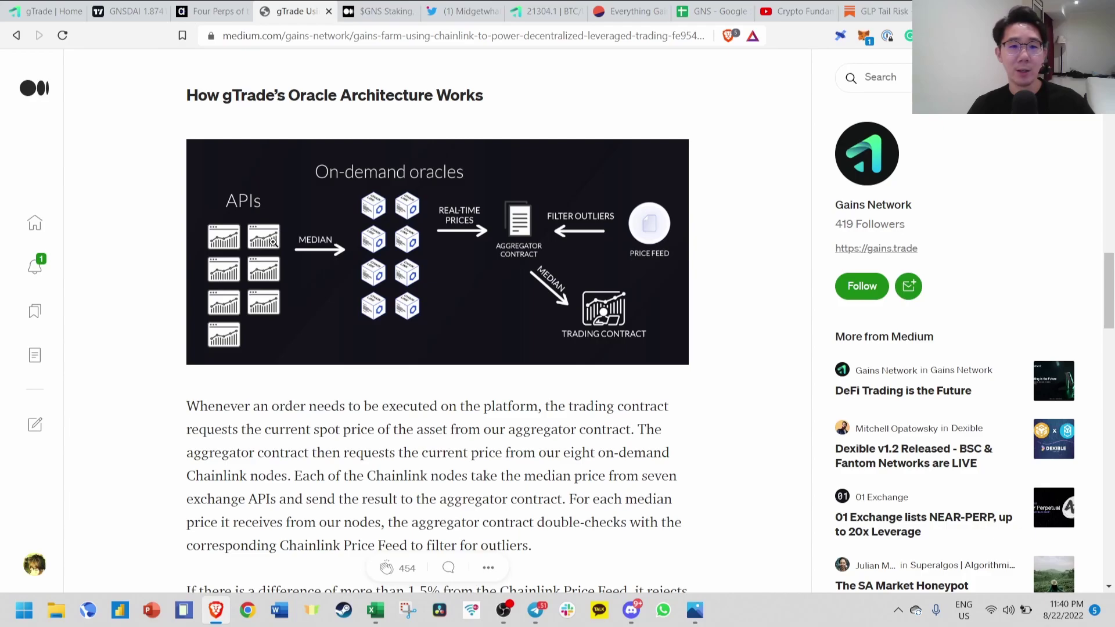
# Skim the oracle article, briefly highlighting 'more than 1.5% from', then go to the exchange price-chart tweet
pyautogui.scroll(-3, 221, 334)
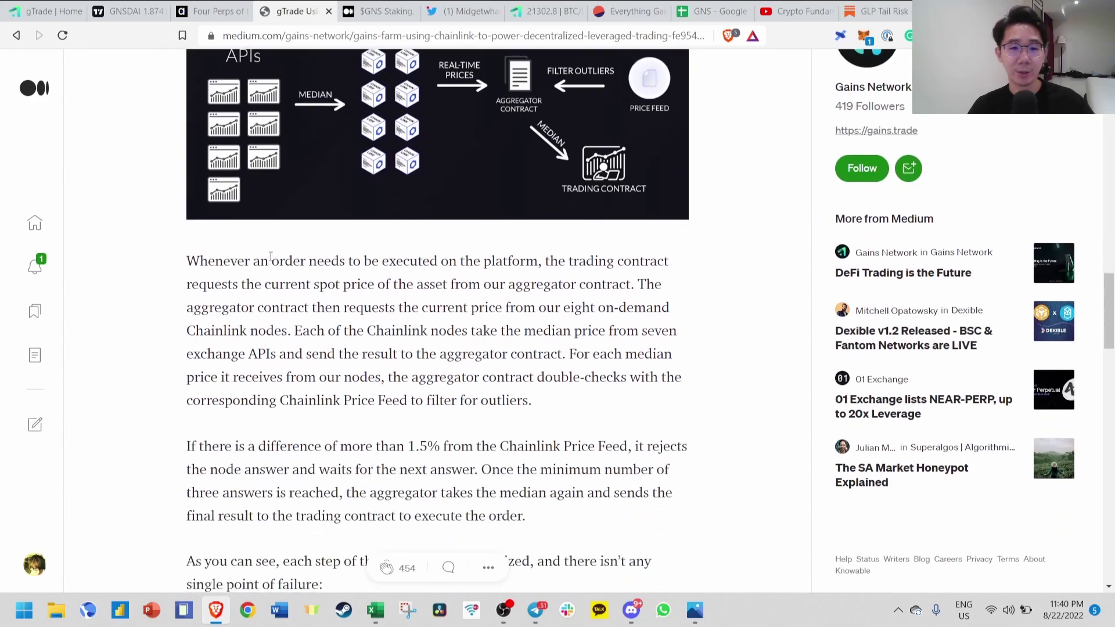
pyautogui.moveTo(343, 438); pyautogui.dragTo(471, 447)
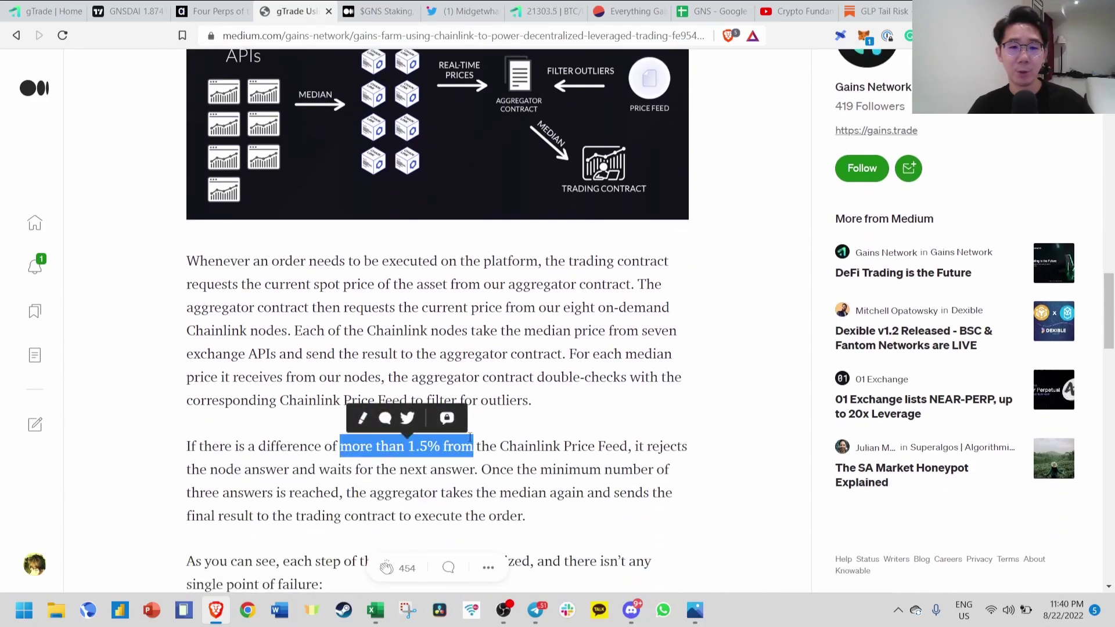
pyautogui.click(506, 391)
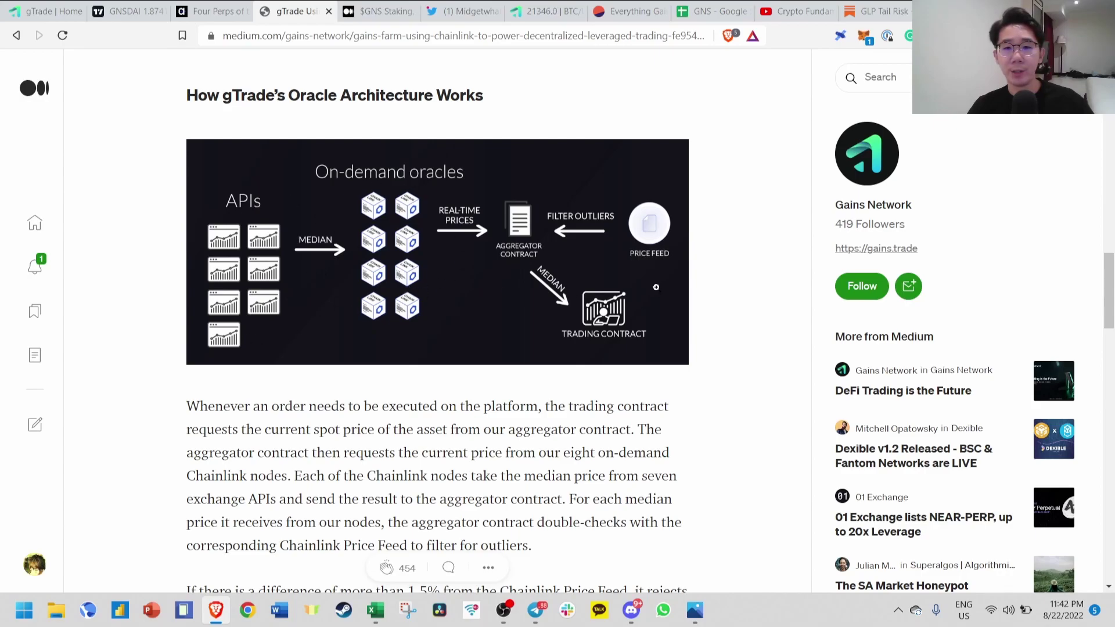
pyautogui.scroll(1, 656, 287)
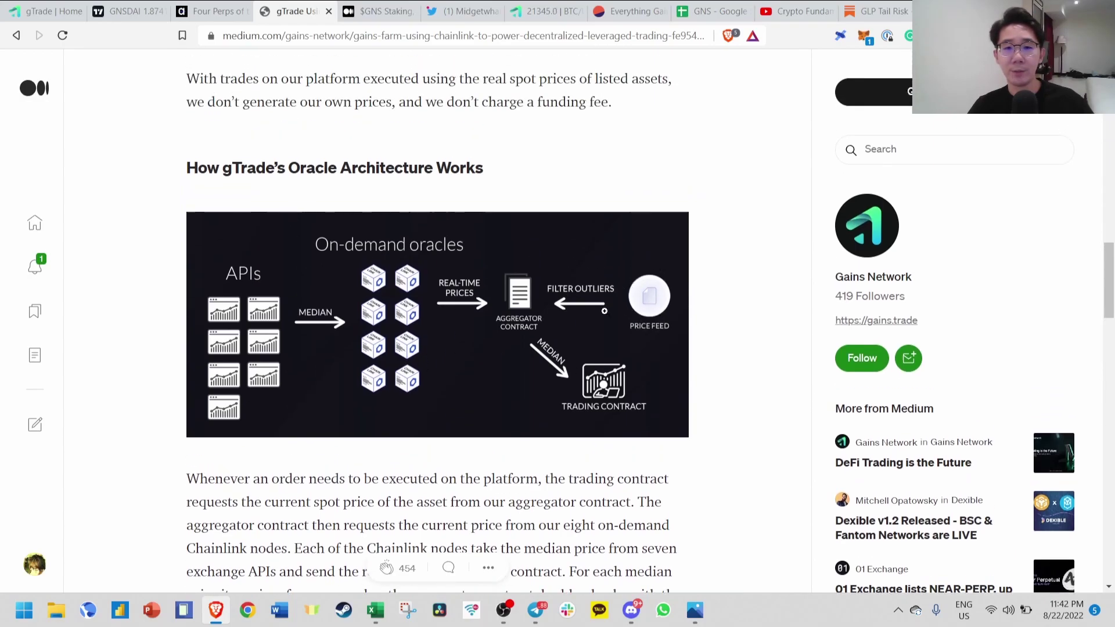
pyautogui.click(465, 11)
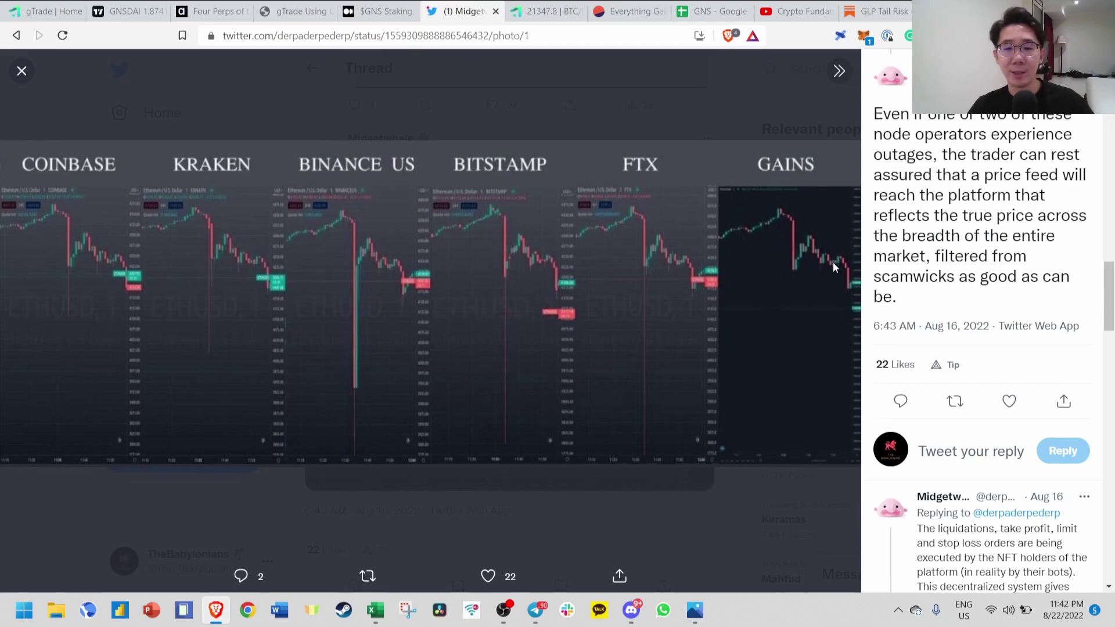
pyautogui.hotkey('ctrl', 'shift', 'Tab')
pyautogui.hotkey('ctrl', 'shift', 'Tab')
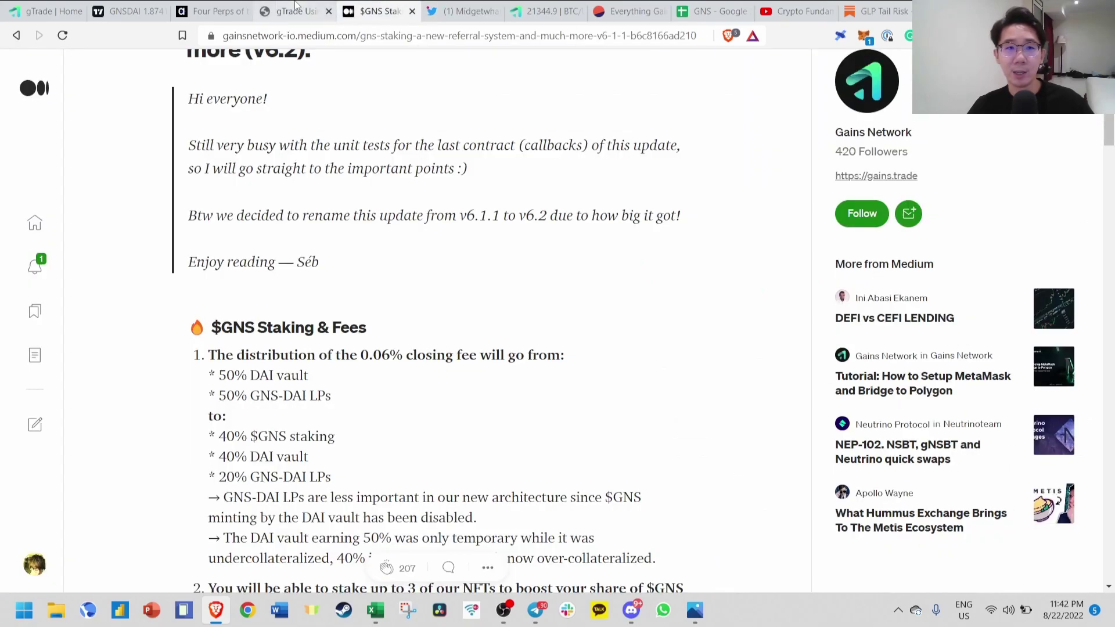
pyautogui.hotkey('ctrl', 'Tab')
pyautogui.hotkey('ctrl', 'Tab')
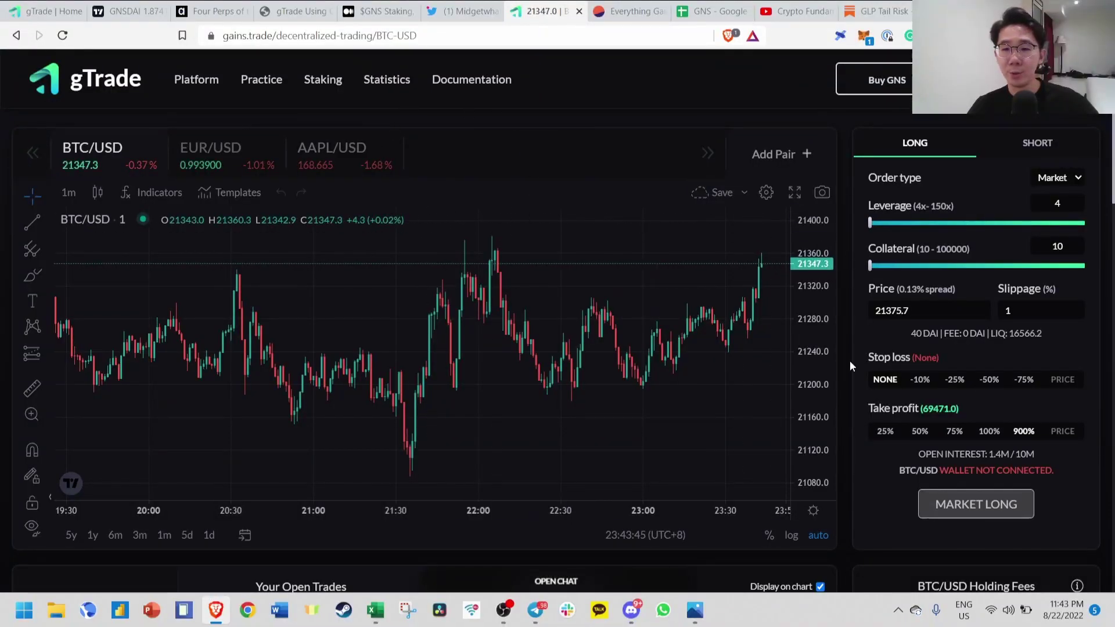
pyautogui.click(778, 152)
pyautogui.scroll(-8, 580, 278)
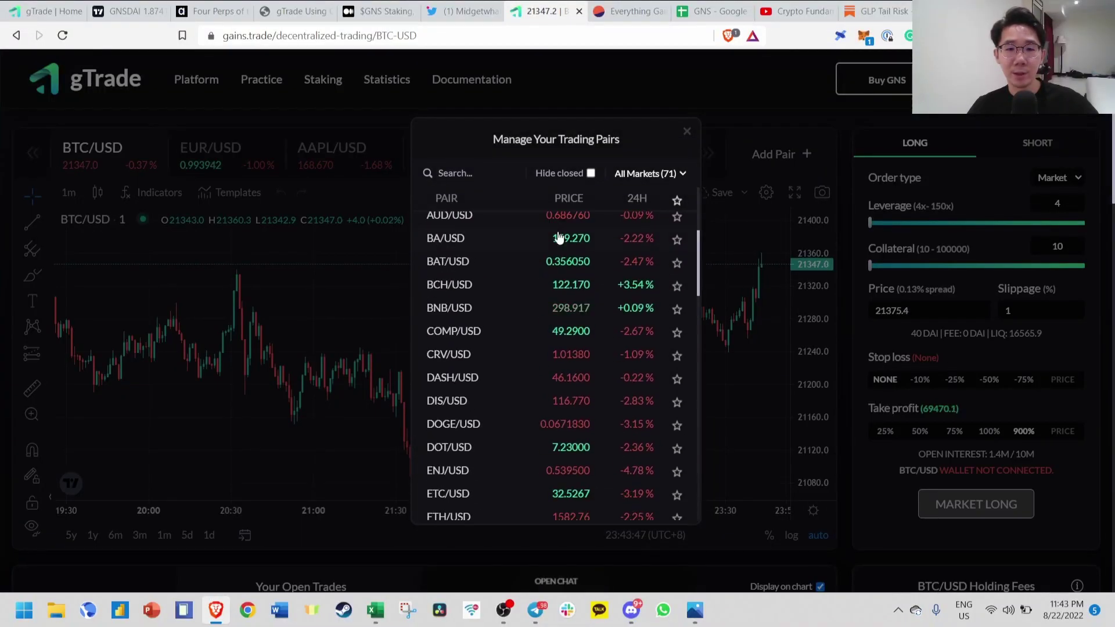
pyautogui.scroll(-10, 606, 300)
pyautogui.scroll(20, 594, 315)
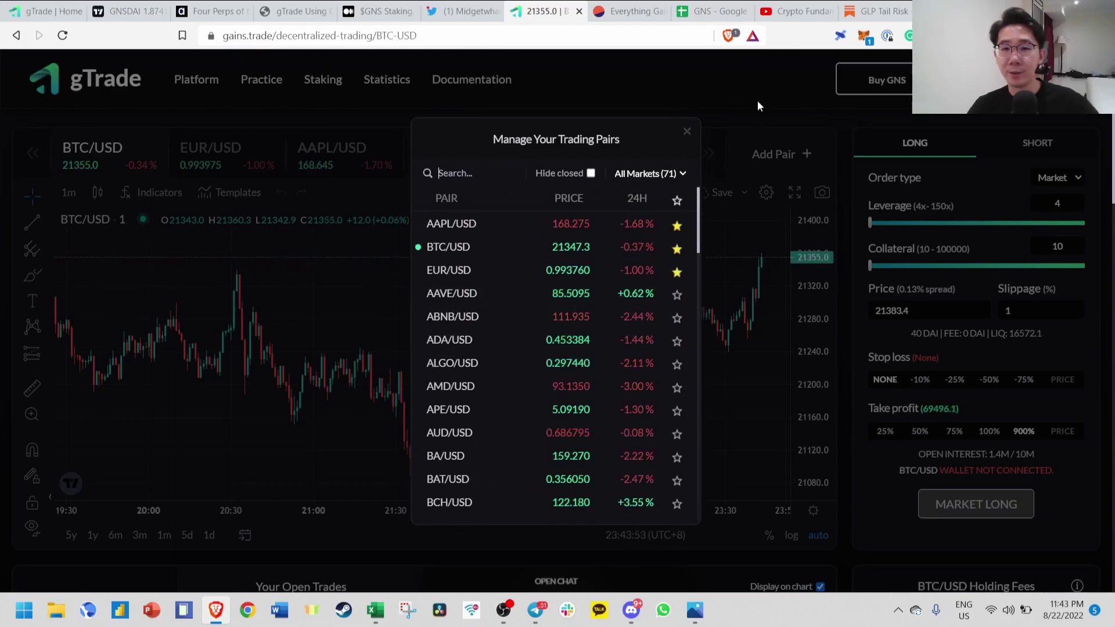
pyautogui.click(738, 112)
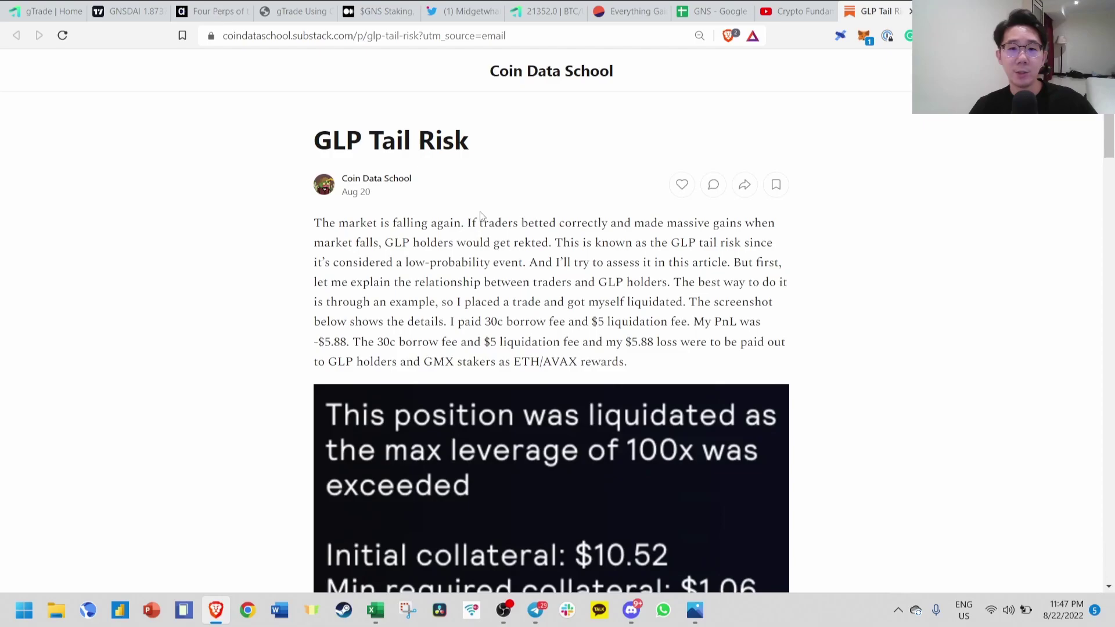
# Scroll the GLP Tail Risk article to the Arbitrum section's before- and after-fees PnL distribution charts
pyautogui.scroll(-12, 536, 241)
pyautogui.scroll(11, 540, 216)
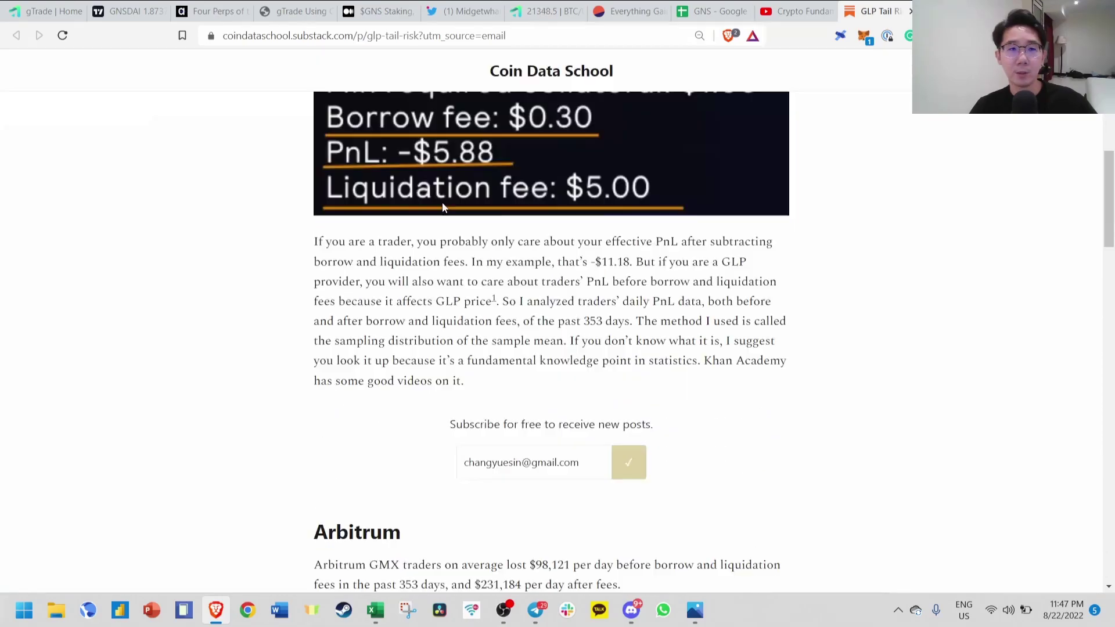
pyautogui.scroll(-20, 456, 179)
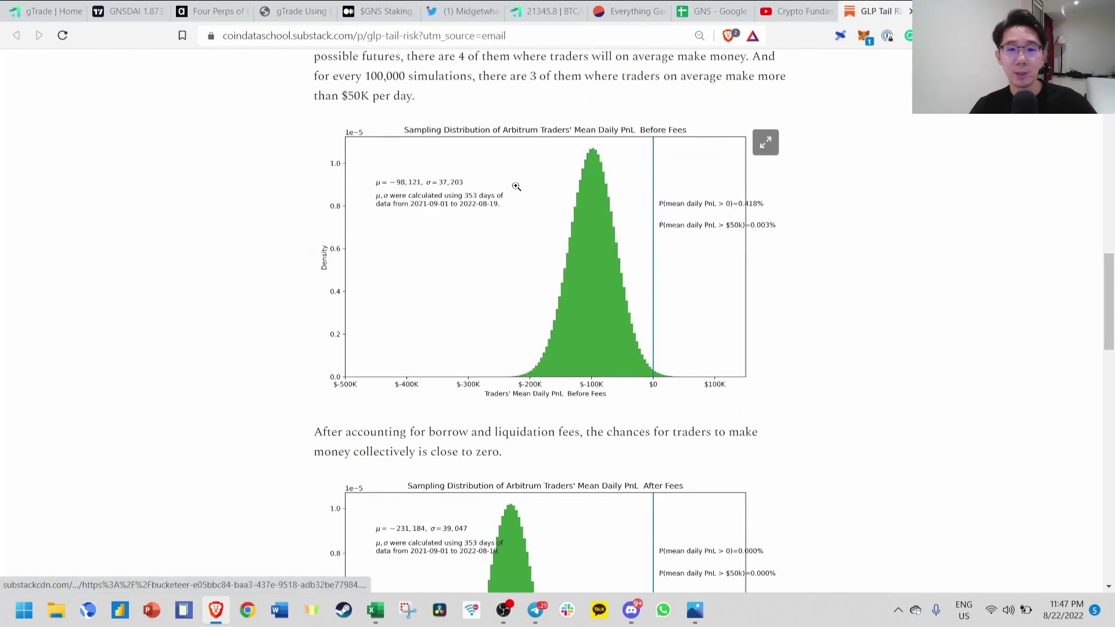
pyautogui.scroll(3, 504, 347)
pyautogui.scroll(-4, 669, 292)
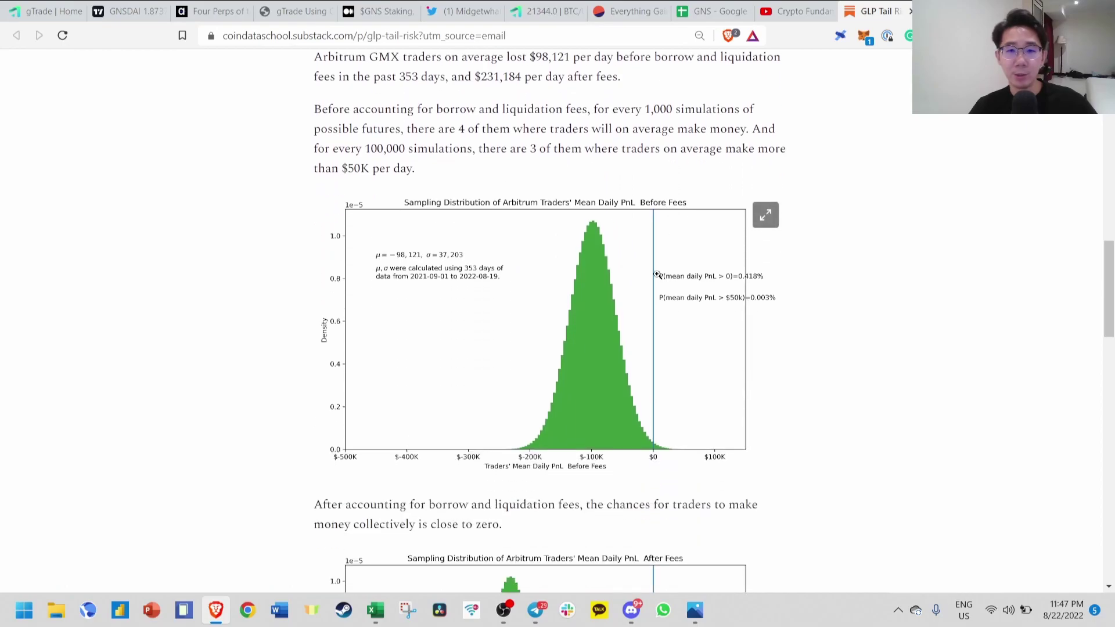
pyautogui.scroll(3, 666, 294)
pyautogui.scroll(1, 666, 294)
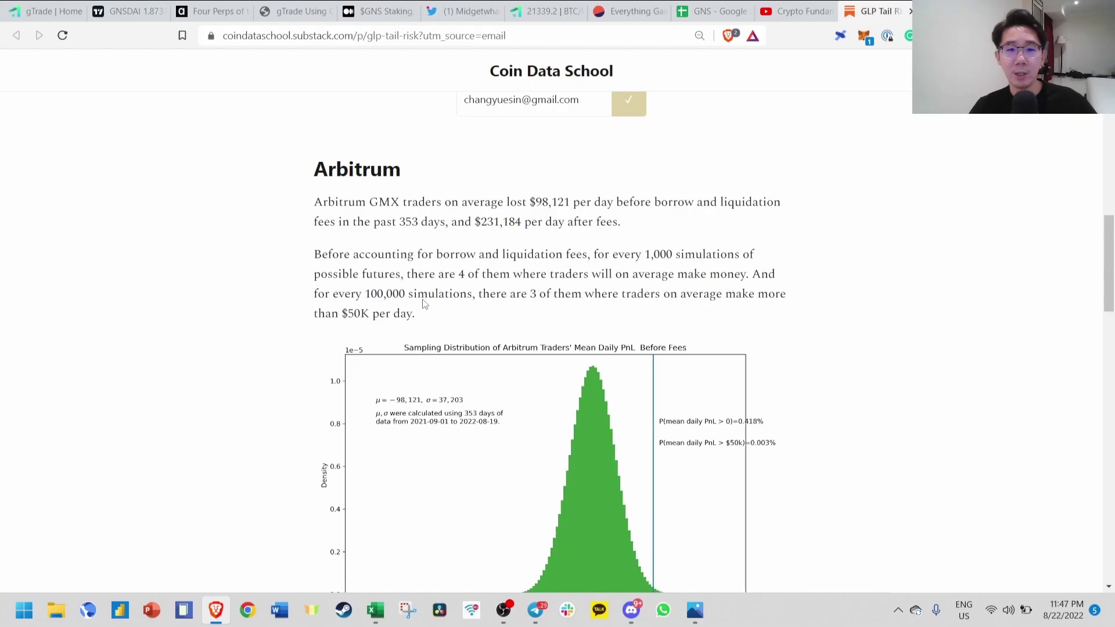
pyautogui.scroll(-1, 517, 308)
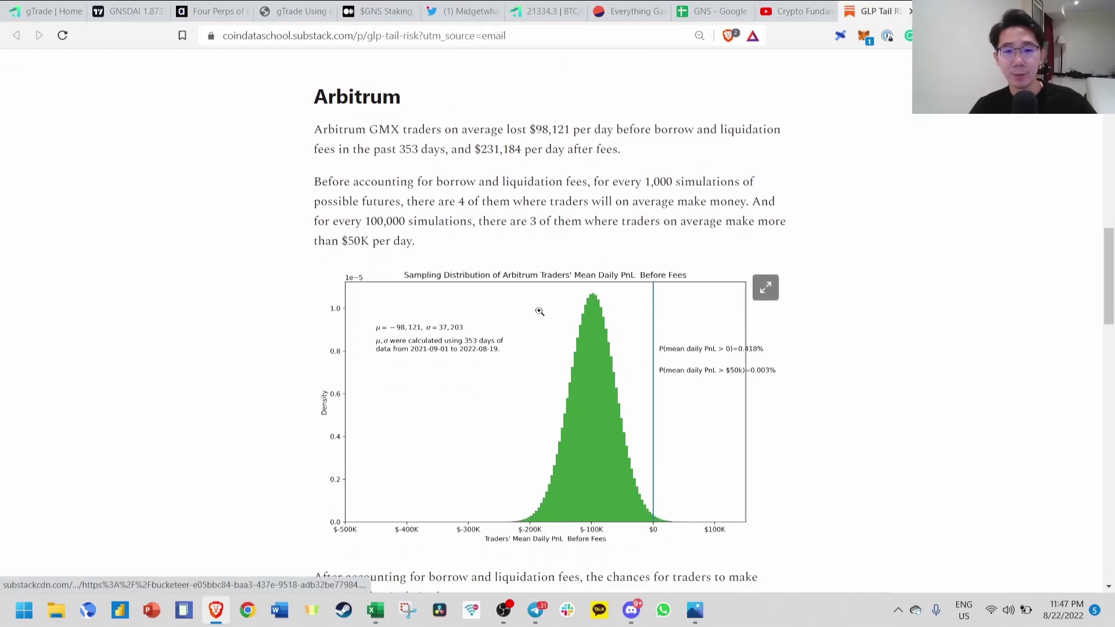
pyautogui.scroll(-5, 580, 290)
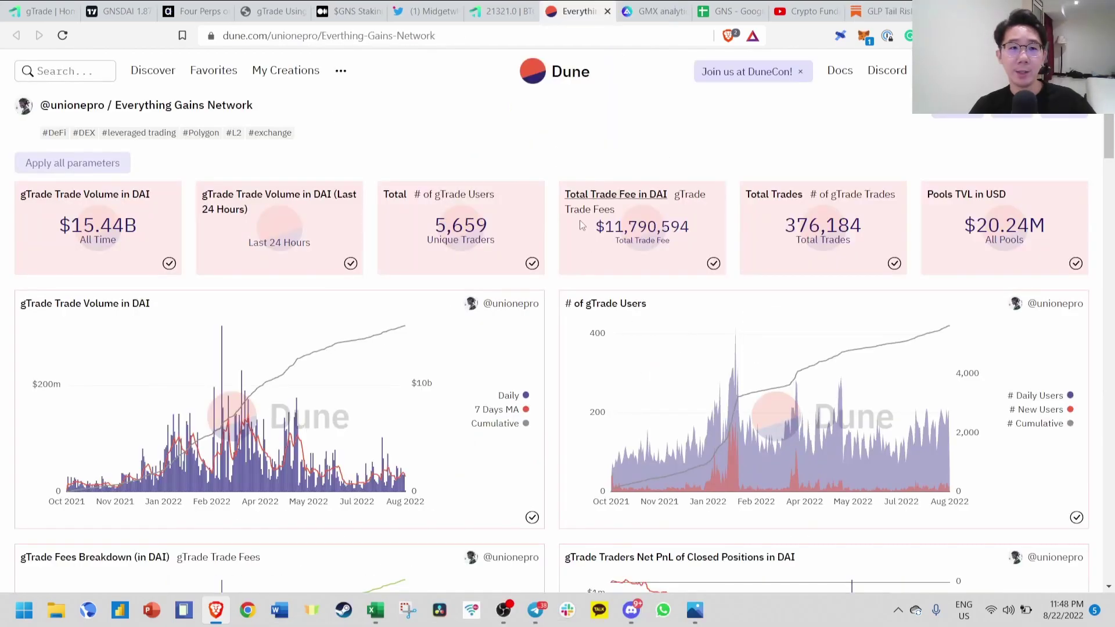
# Scroll the Everything Gains Network dashboard to the Fees Breakdown and traders' net PnL charts
pyautogui.scroll(-5, 569, 186)
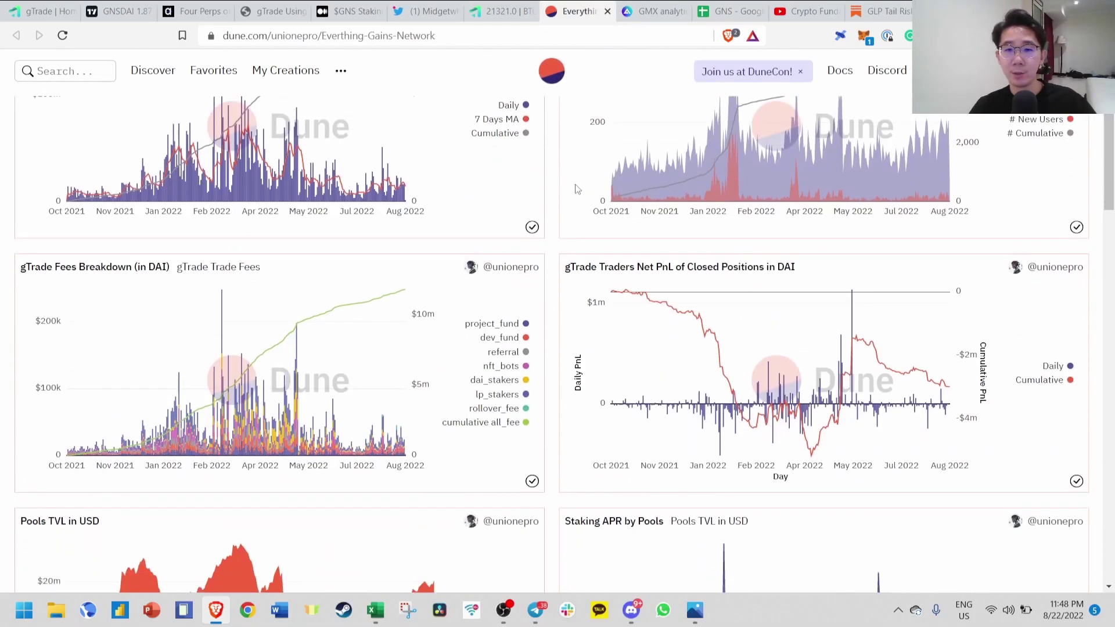
pyautogui.scroll(2, 659, 305)
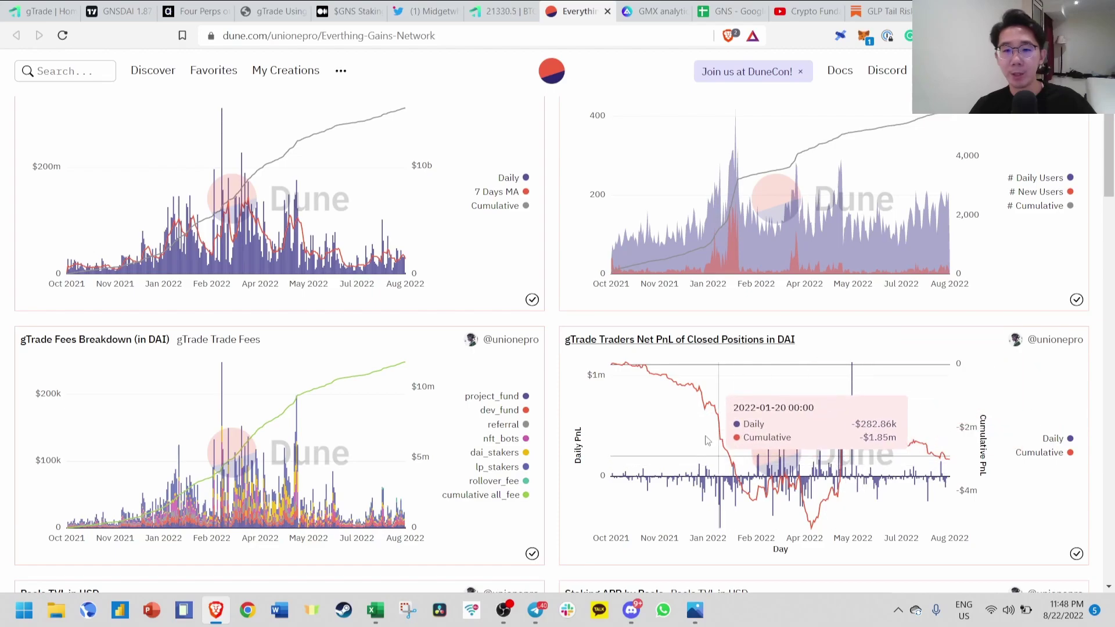
# Switch to stats.gmx.io, select Avalanche, and scroll to its Traders Net PnL and Profit vs. Loss charts
pyautogui.hotkey('ctrl', 'Tab')
pyautogui.scroll(14, 514, 345)
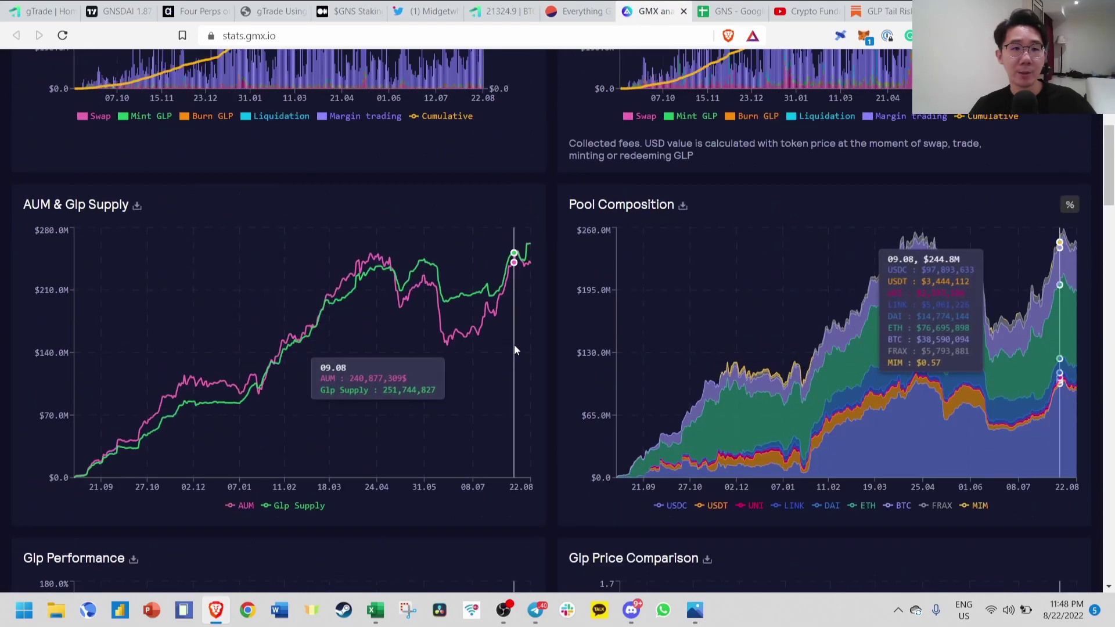
pyautogui.scroll(-13, 514, 344)
pyautogui.scroll(1, 519, 328)
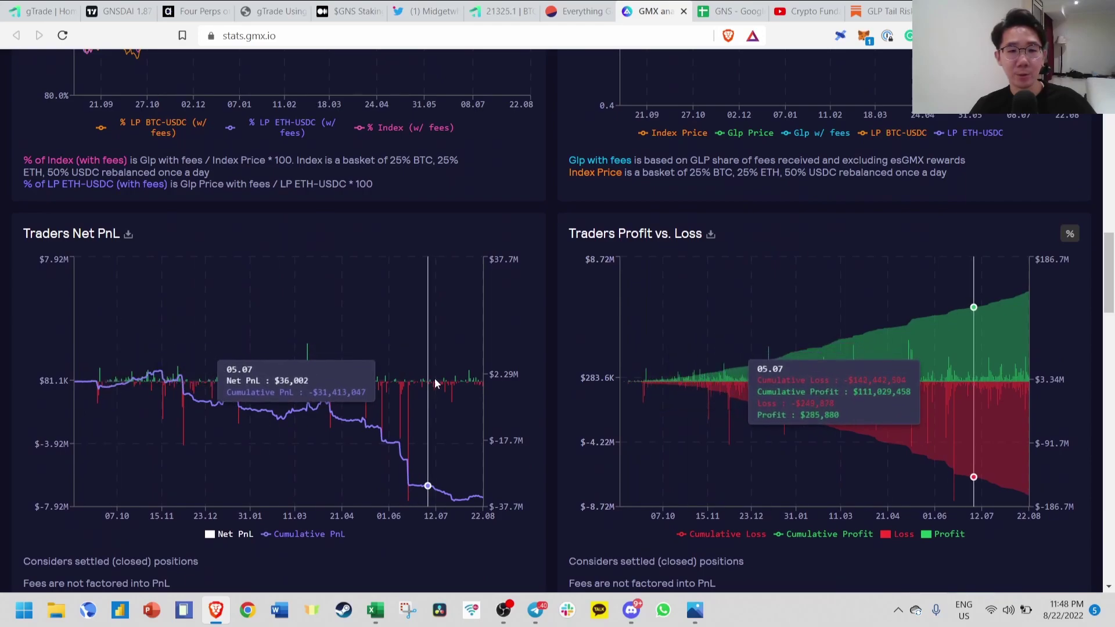
pyautogui.scroll(20, 684, 355)
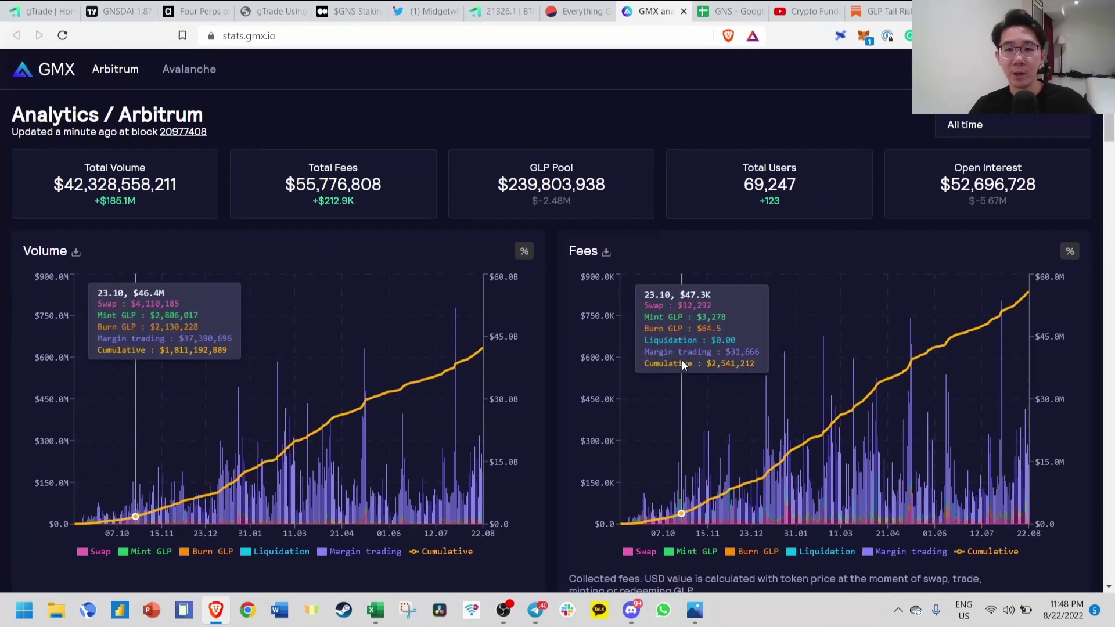
pyautogui.click(208, 72)
pyautogui.scroll(-14, 584, 318)
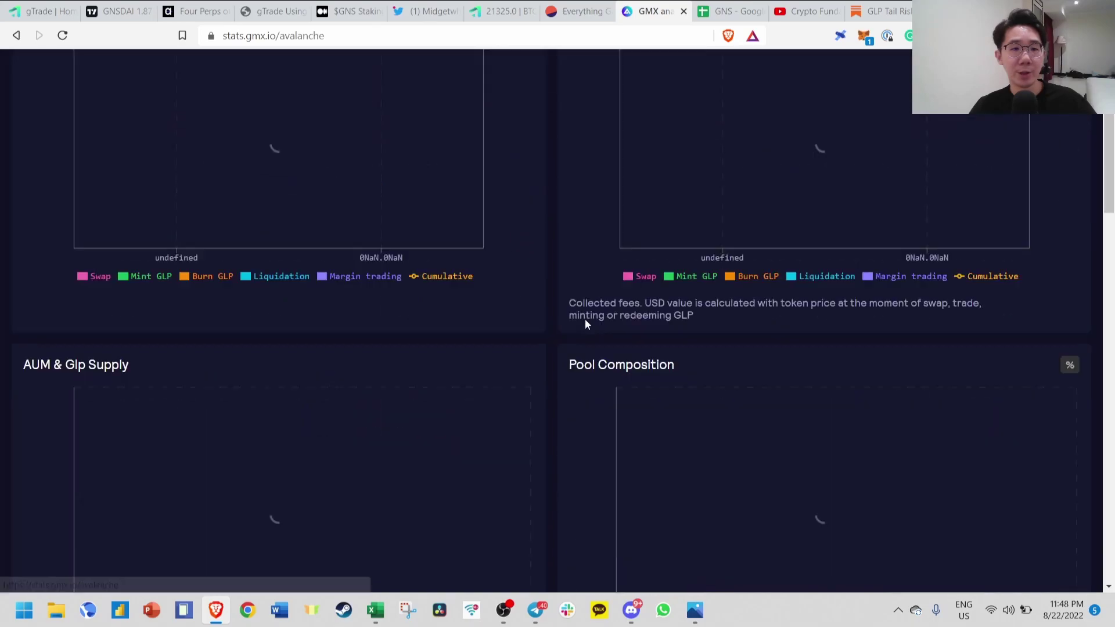
pyautogui.scroll(-6, 575, 299)
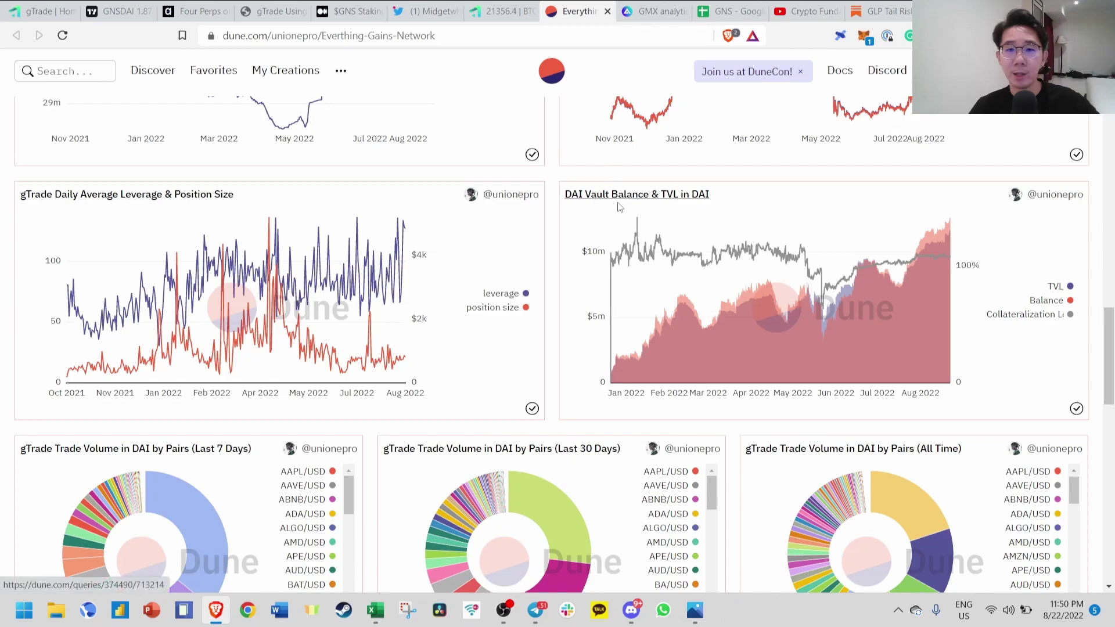
# Read values off the GNS Supply, GNS Price and DAI Vault Balance & TVL charts on the Gains dashboard
pyautogui.moveTo(639, 350)
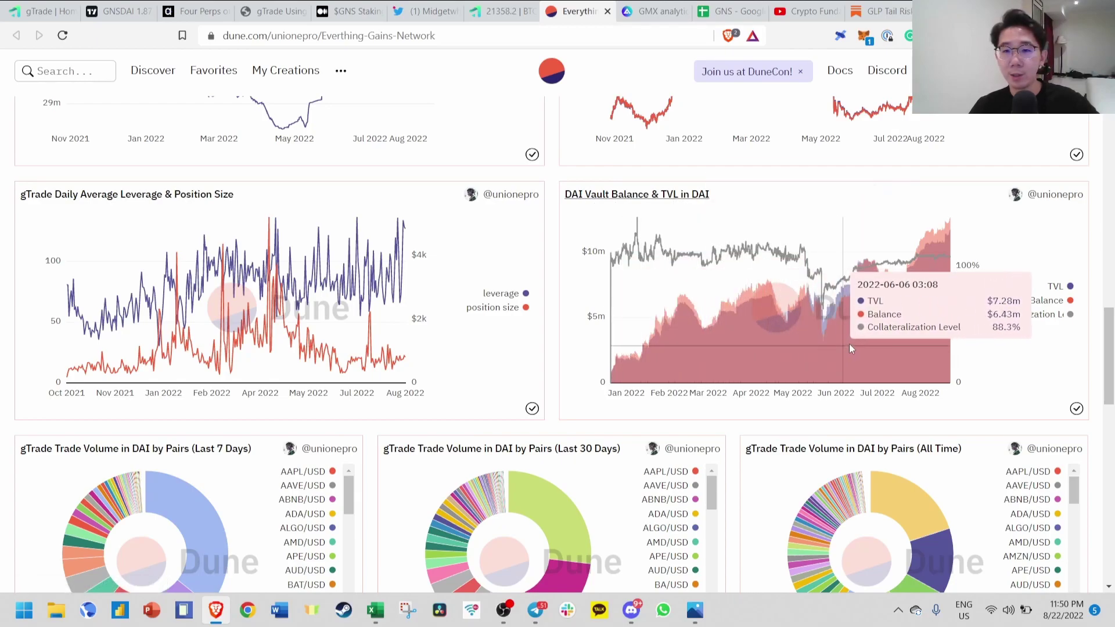
pyautogui.scroll(3, 939, 341)
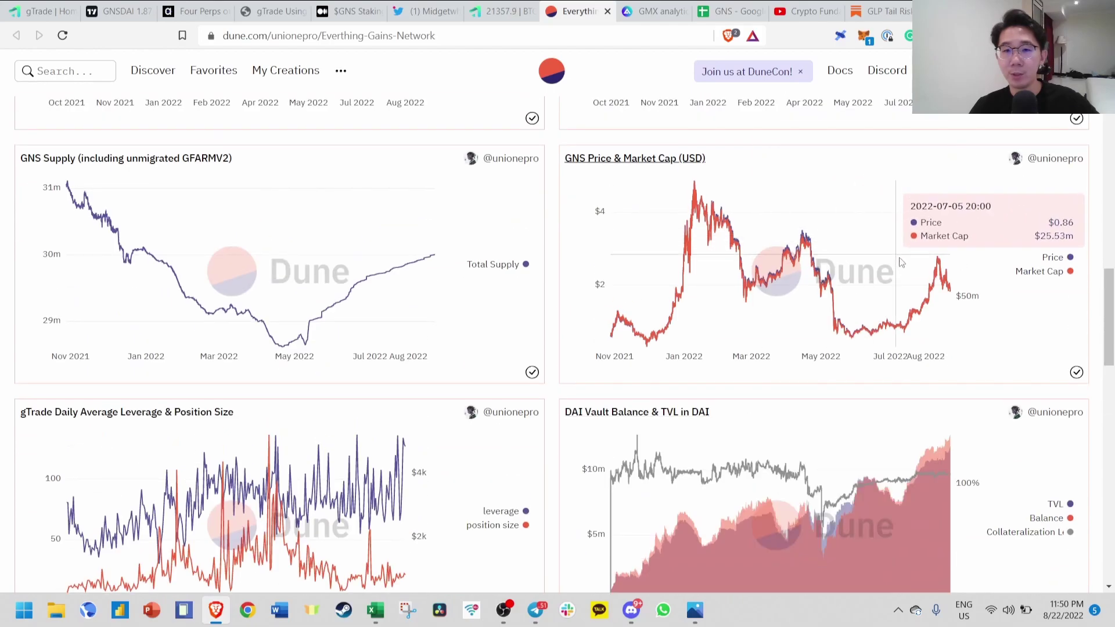
pyautogui.scroll(-1, 901, 263)
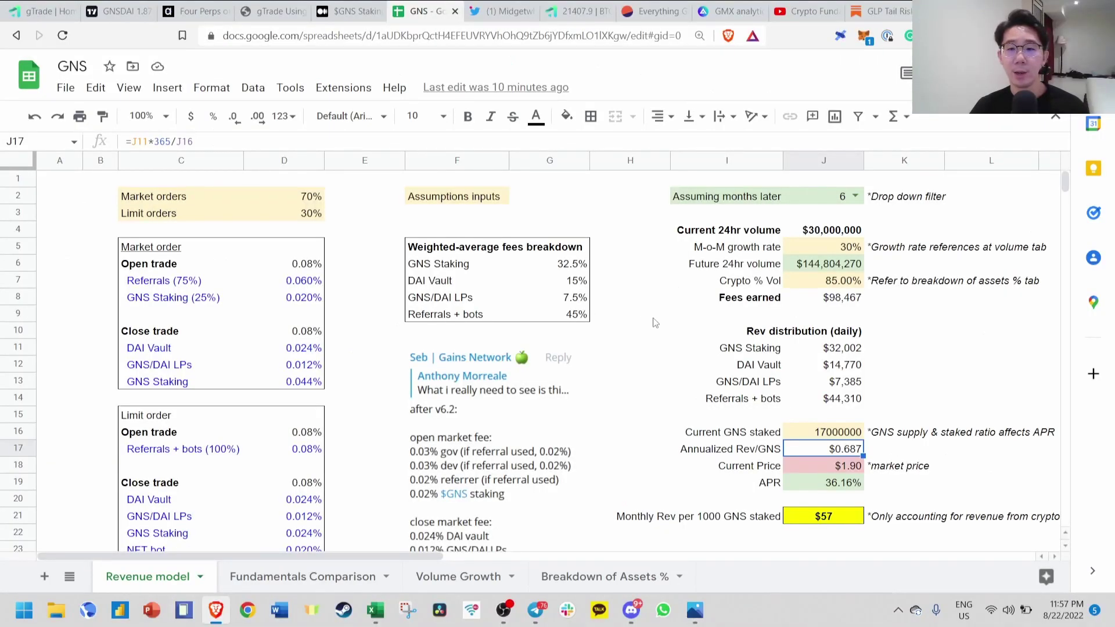
pyautogui.scroll(-1, 663, 364)
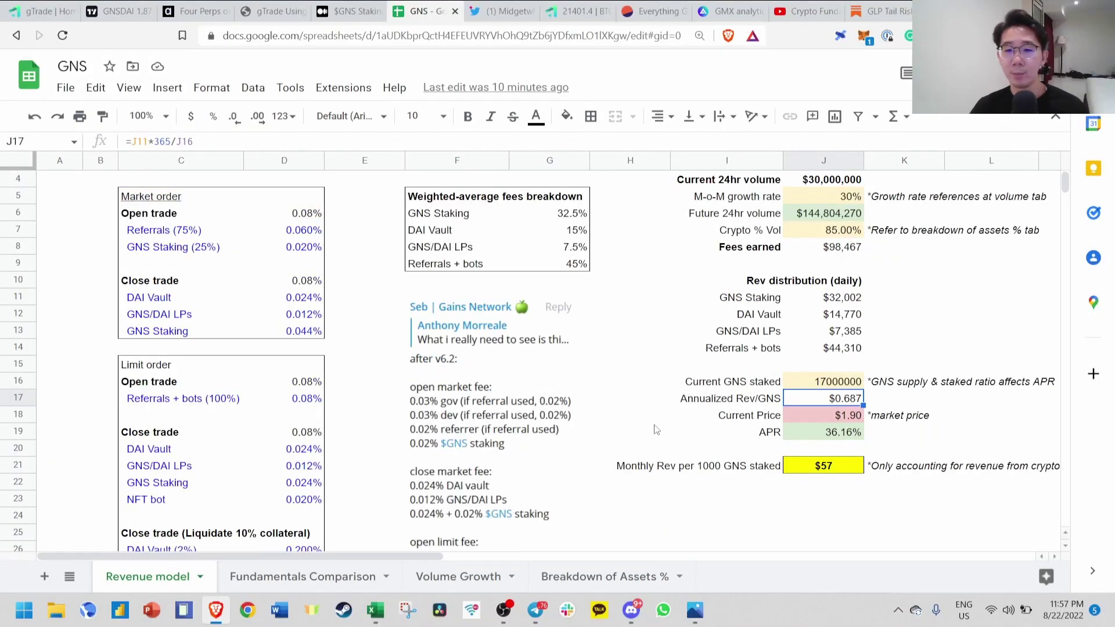
pyautogui.click(835, 503)
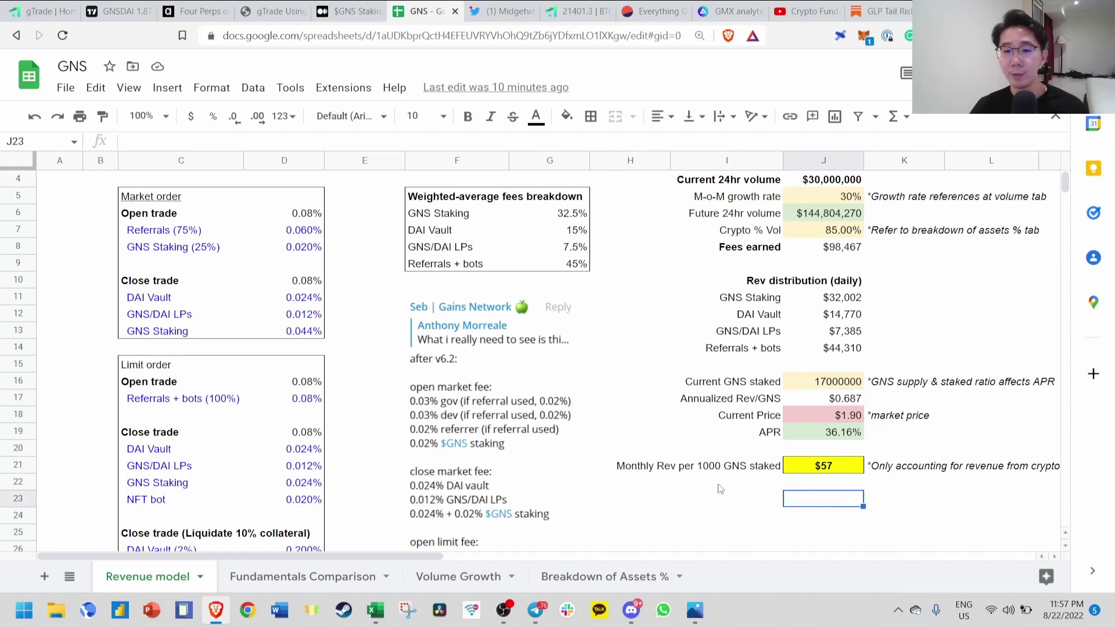
pyautogui.scroll(1, 653, 351)
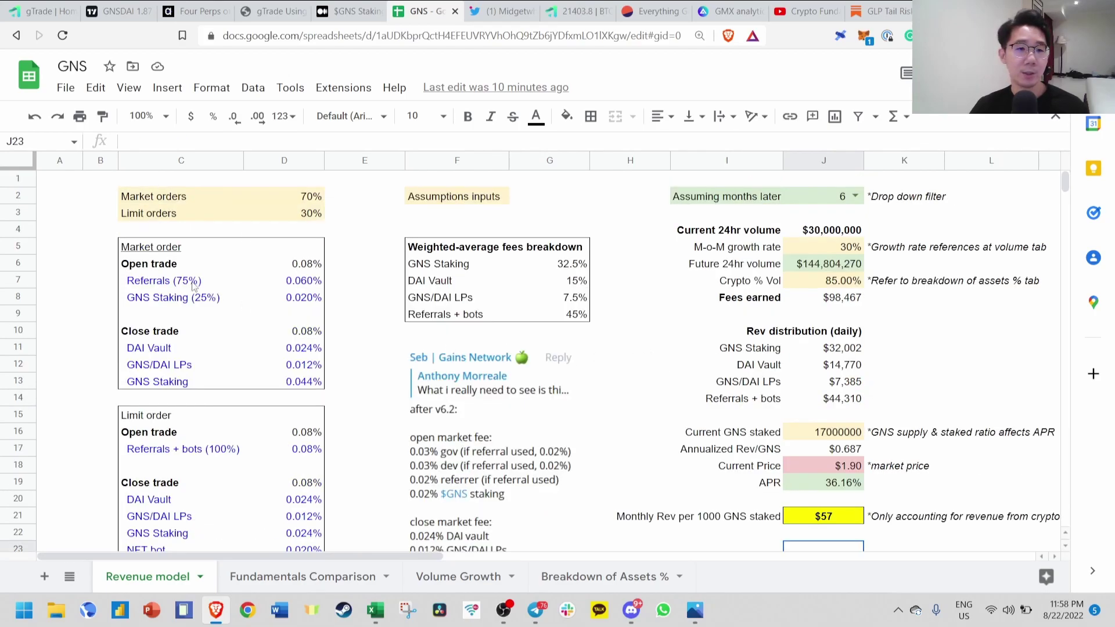
pyautogui.scroll(-1, 203, 268)
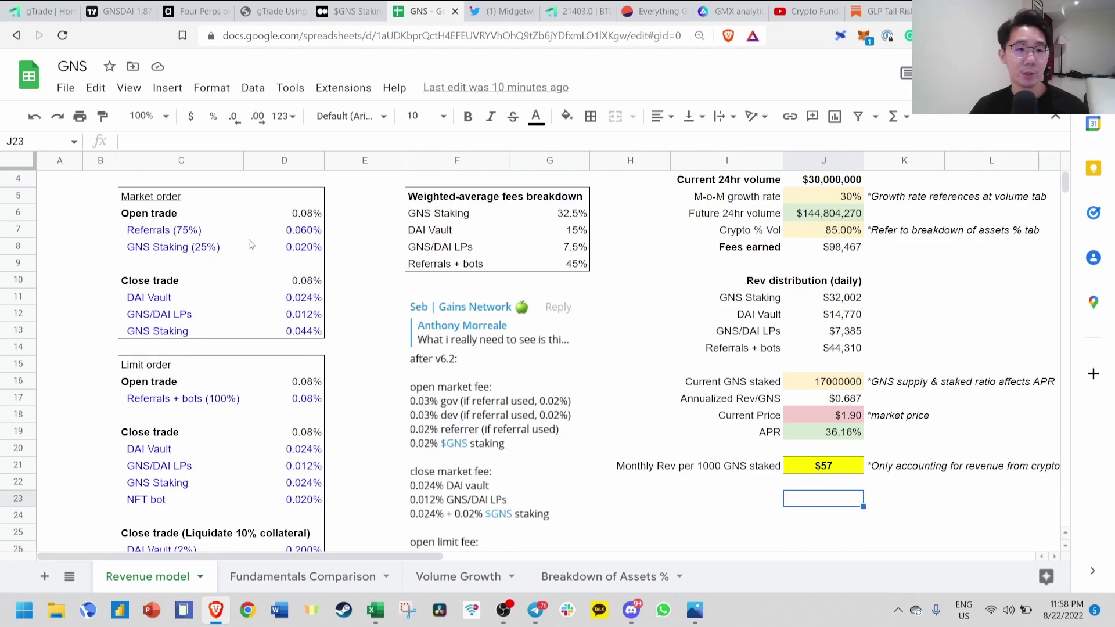
pyautogui.scroll(-1, 218, 292)
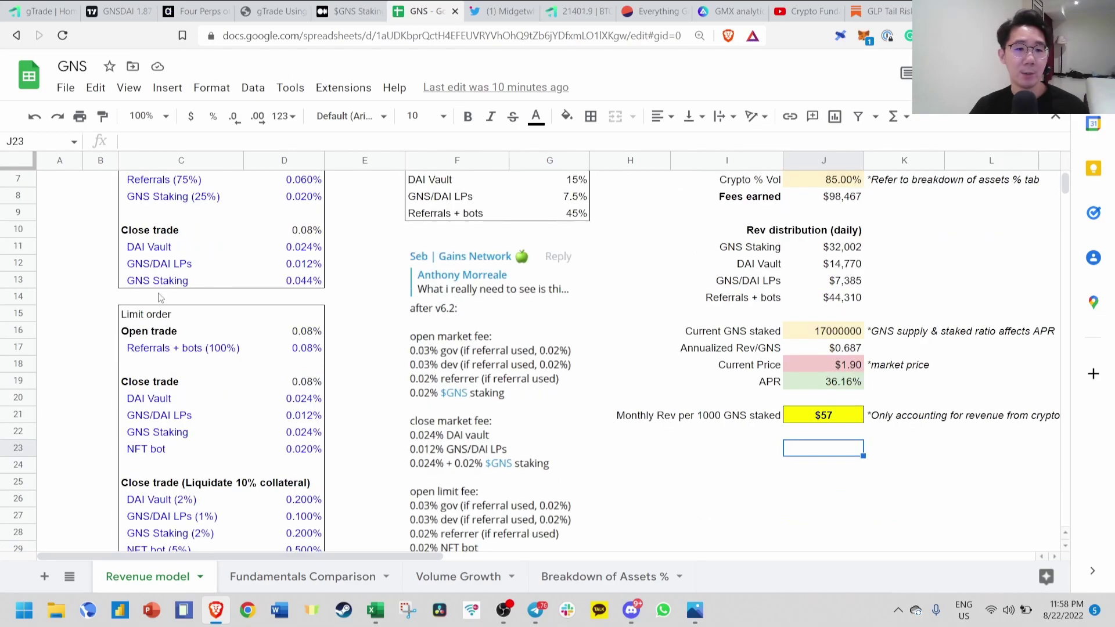
pyautogui.scroll(2, 218, 378)
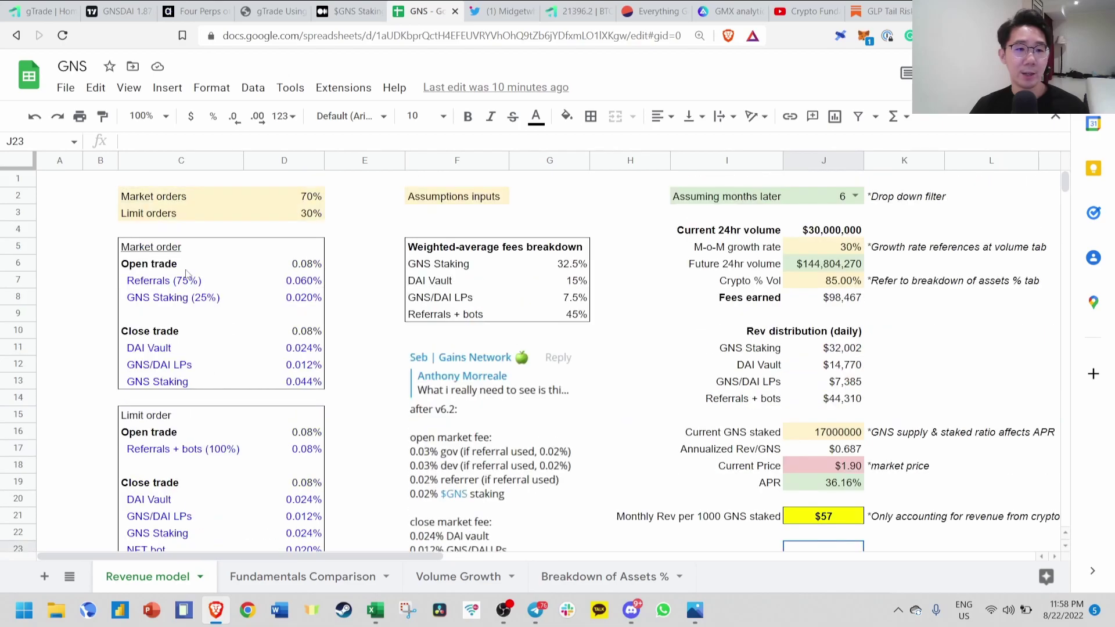
pyautogui.scroll(-2, 316, 402)
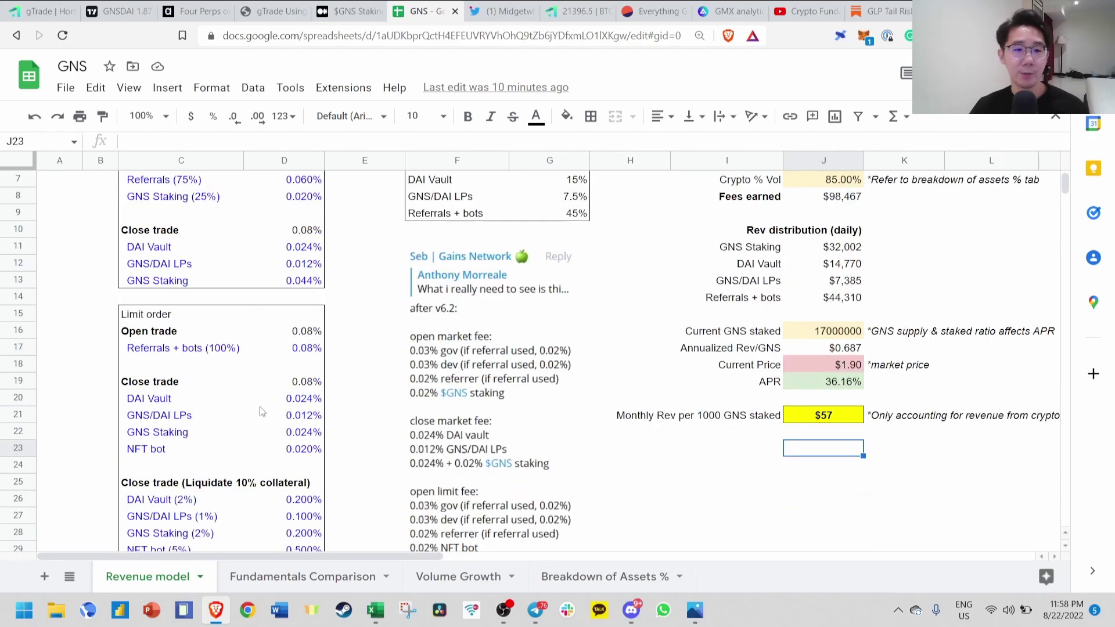
pyautogui.scroll(2, 261, 410)
pyautogui.click(317, 197)
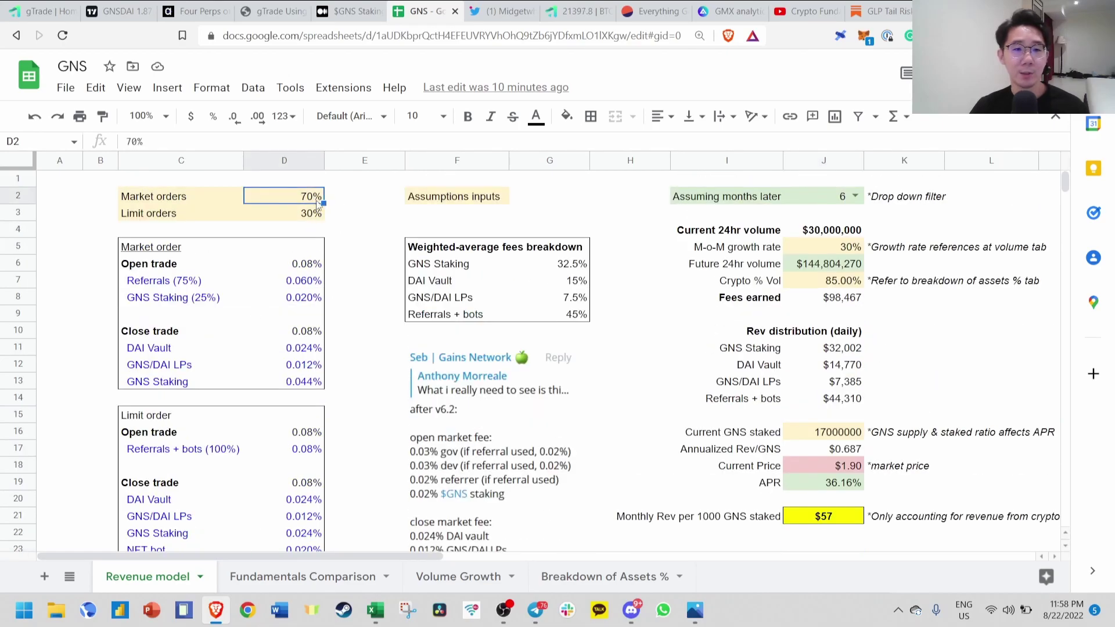
pyautogui.click(282, 216)
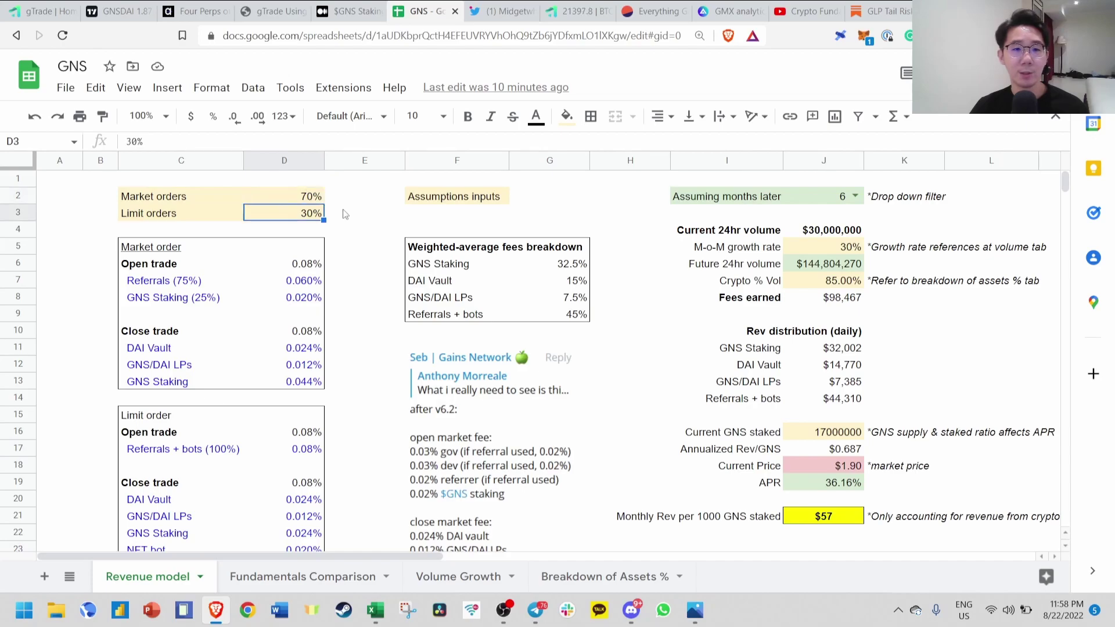
pyautogui.click(300, 202)
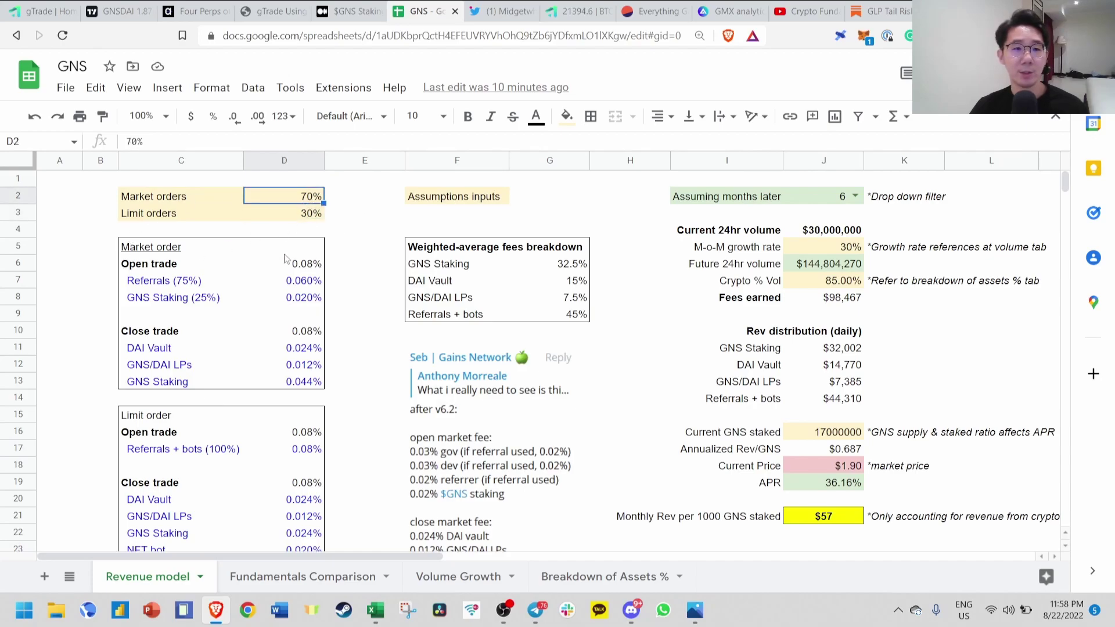
pyautogui.click(263, 214)
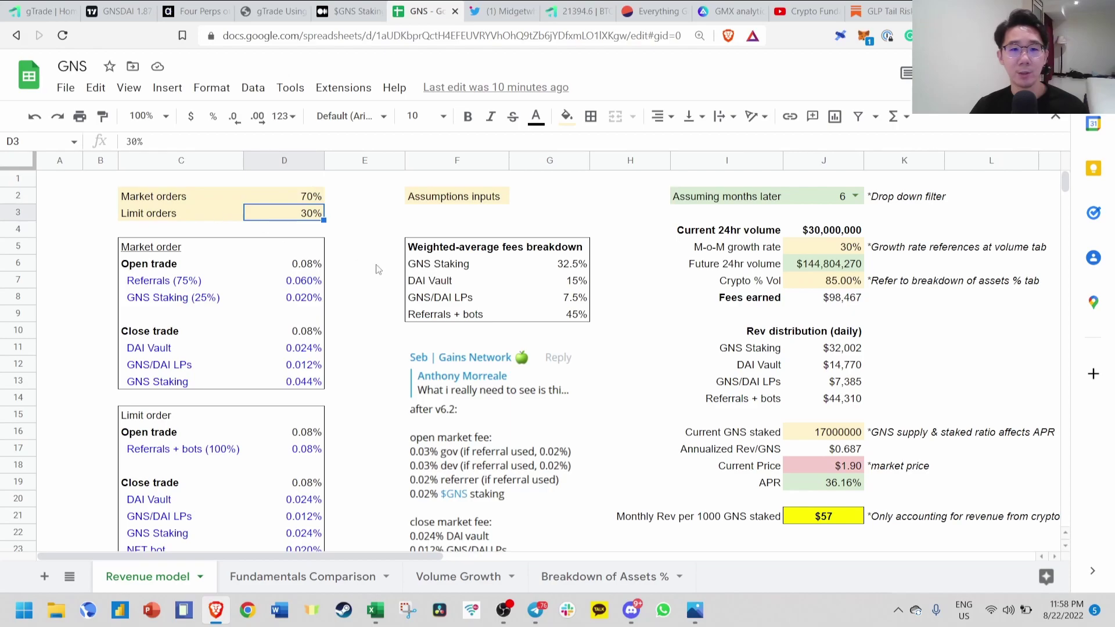
pyautogui.scroll(-4, 374, 288)
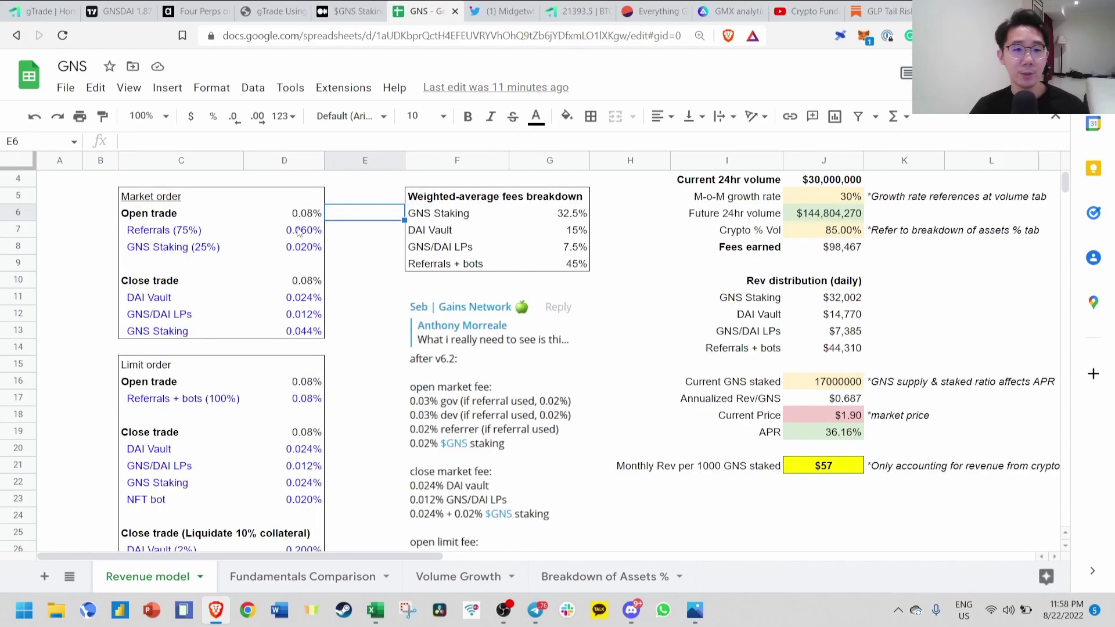
pyautogui.scroll(3, 418, 318)
pyautogui.press('Right')
pyautogui.press('Down')
pyautogui.press('Down')
pyautogui.press('Down')
pyautogui.scroll(-1, 403, 302)
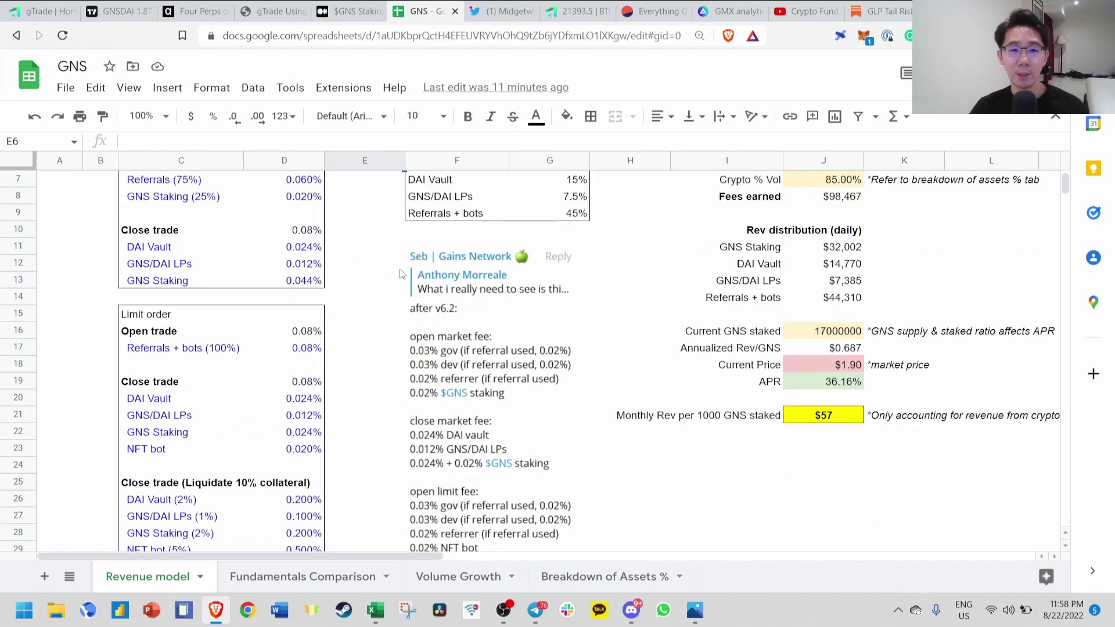
pyautogui.scroll(-3, 455, 281)
pyautogui.scroll(5, 455, 281)
pyautogui.click(459, 262)
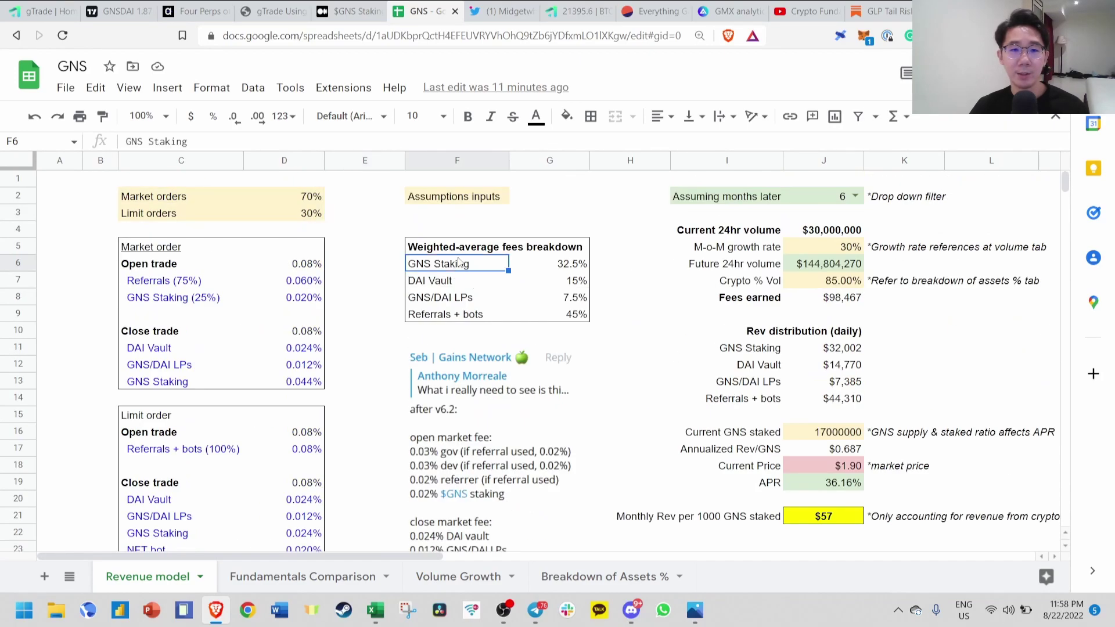
pyautogui.press('Down')
pyautogui.press('Down')
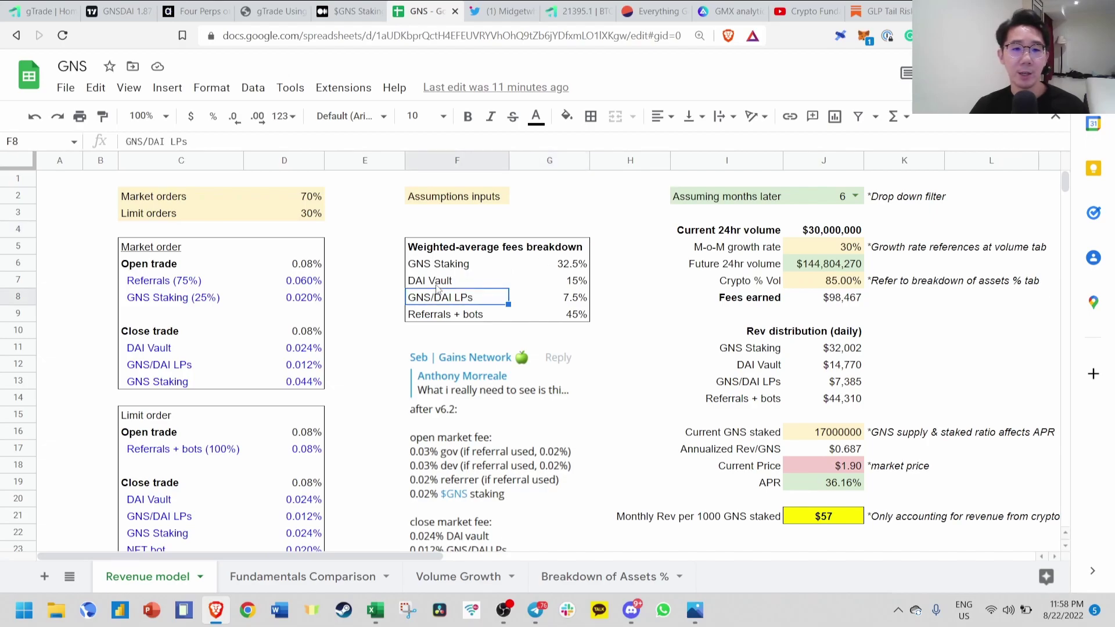
pyautogui.press('Up')
pyautogui.press('Down')
pyautogui.press('Down')
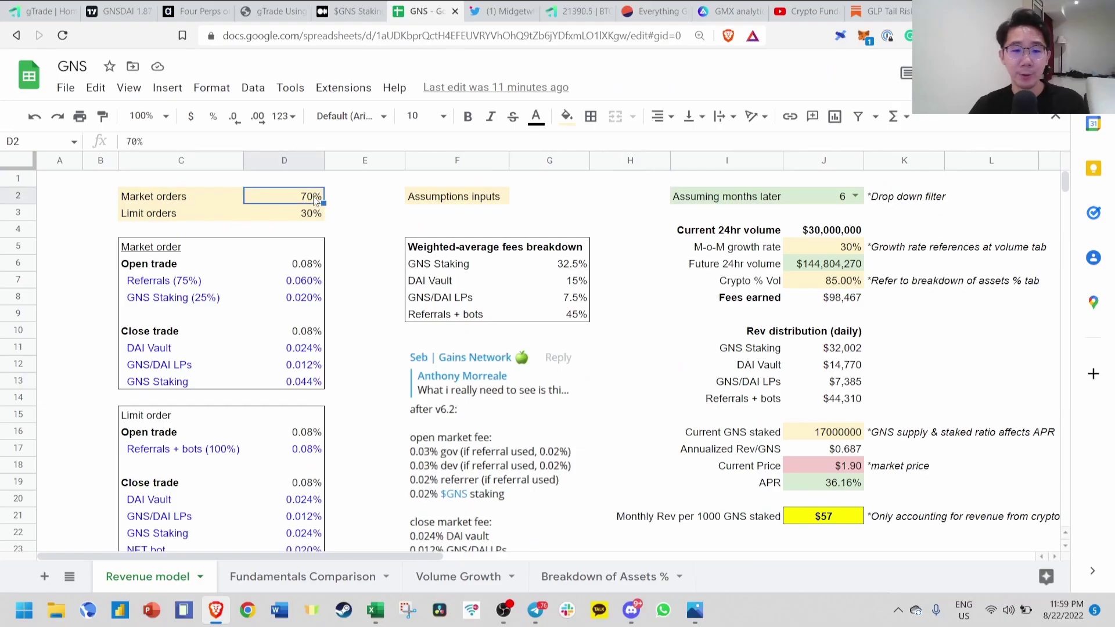
pyautogui.write('50')
pyautogui.press('Return')
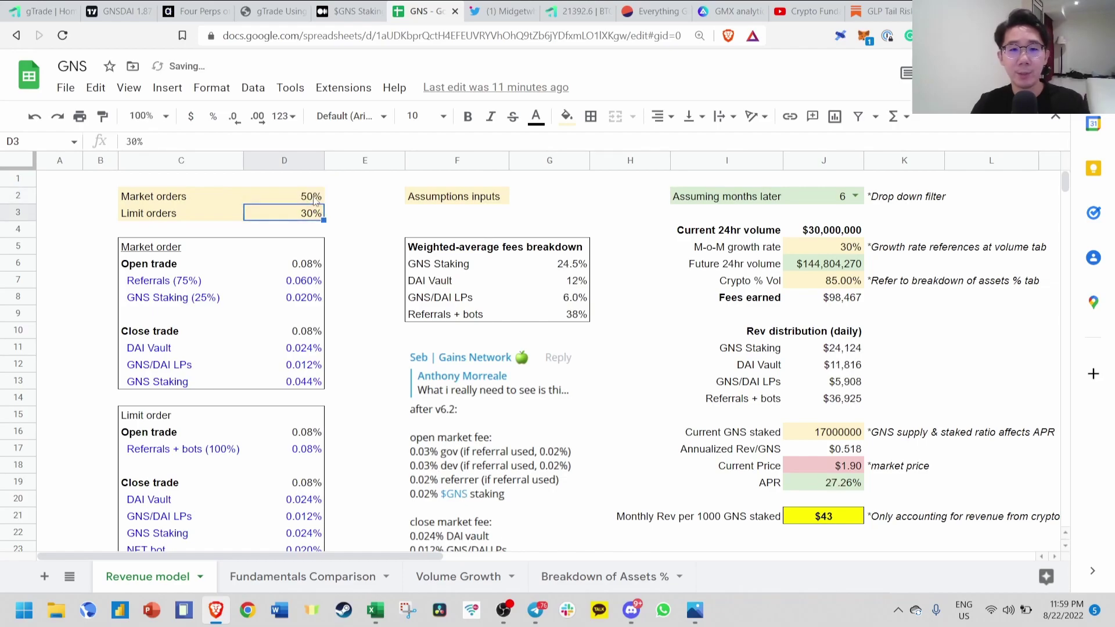
pyautogui.press('Down')
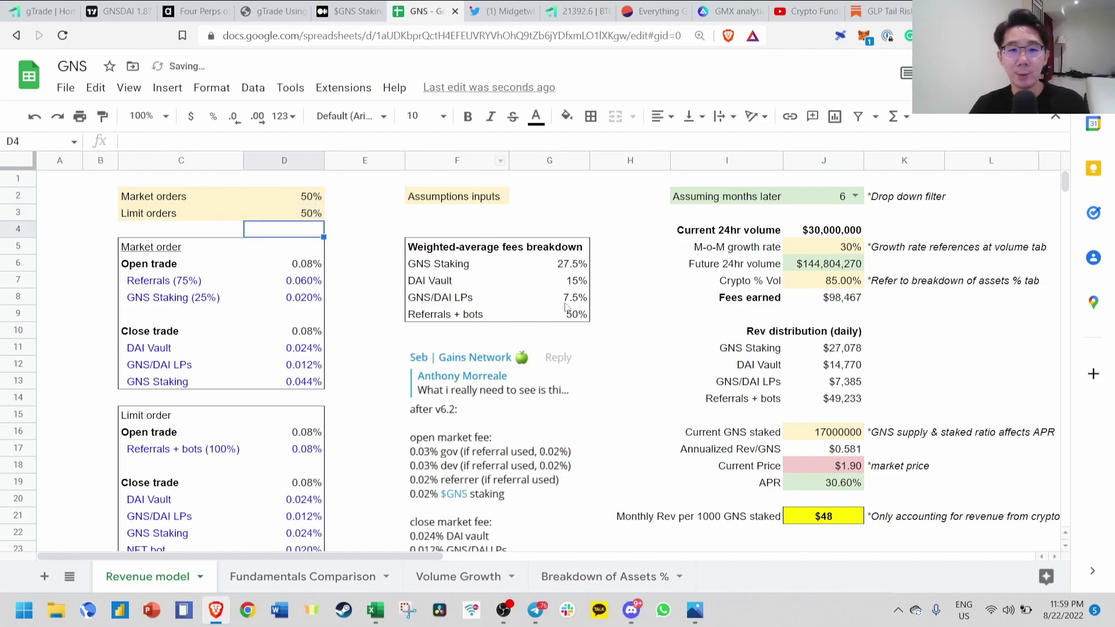
pyautogui.click(301, 204)
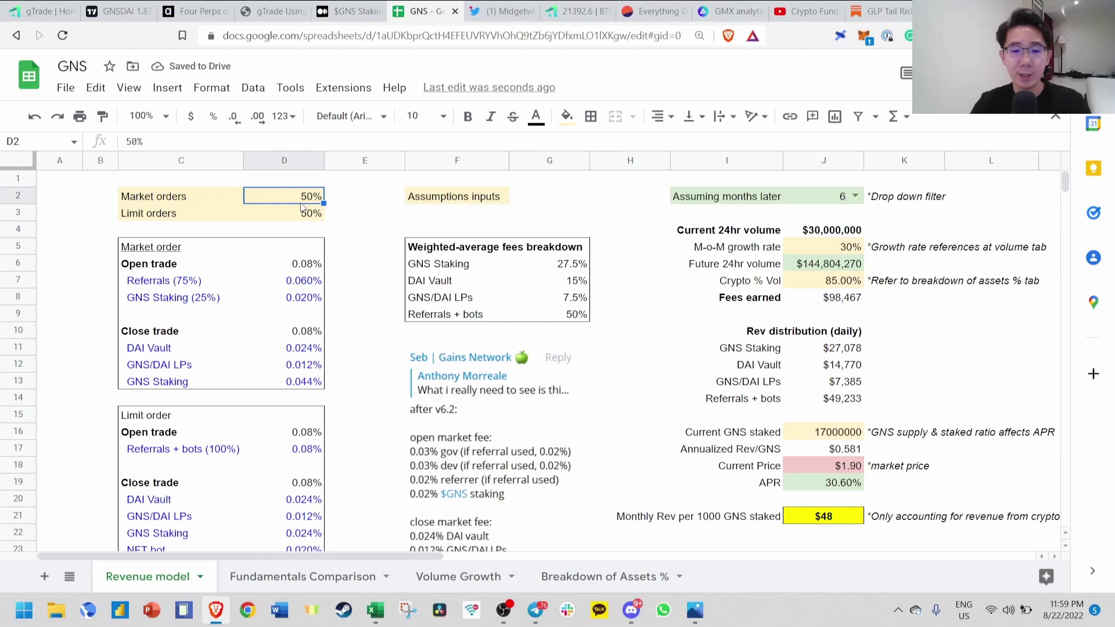
pyautogui.write('70')
pyautogui.press('Return')
pyautogui.write('3')
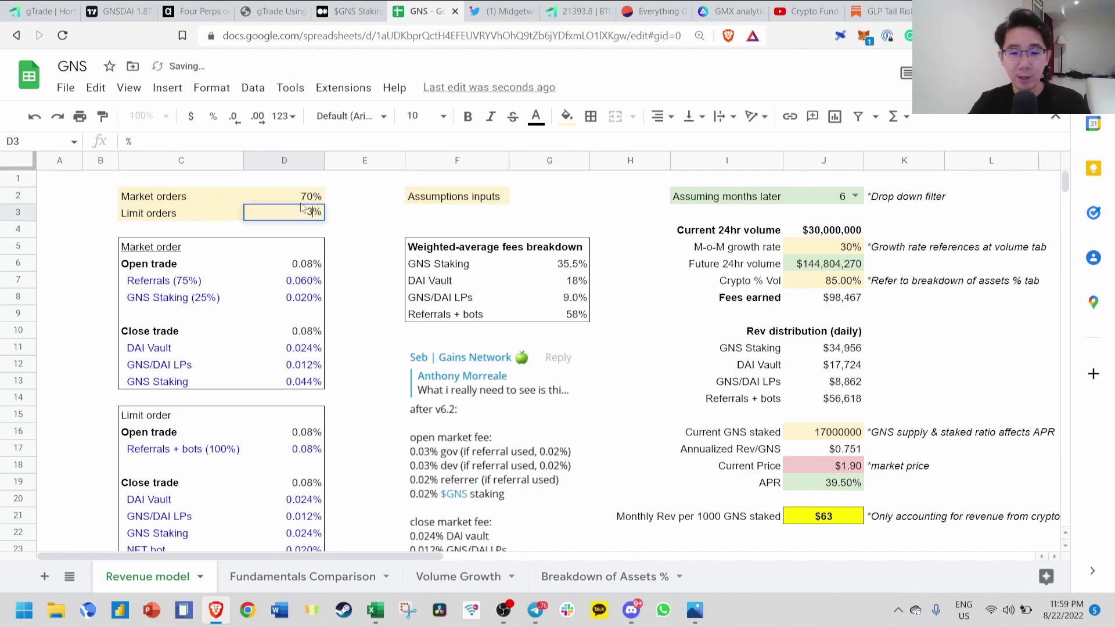
pyautogui.write('0')
pyautogui.press('Return')
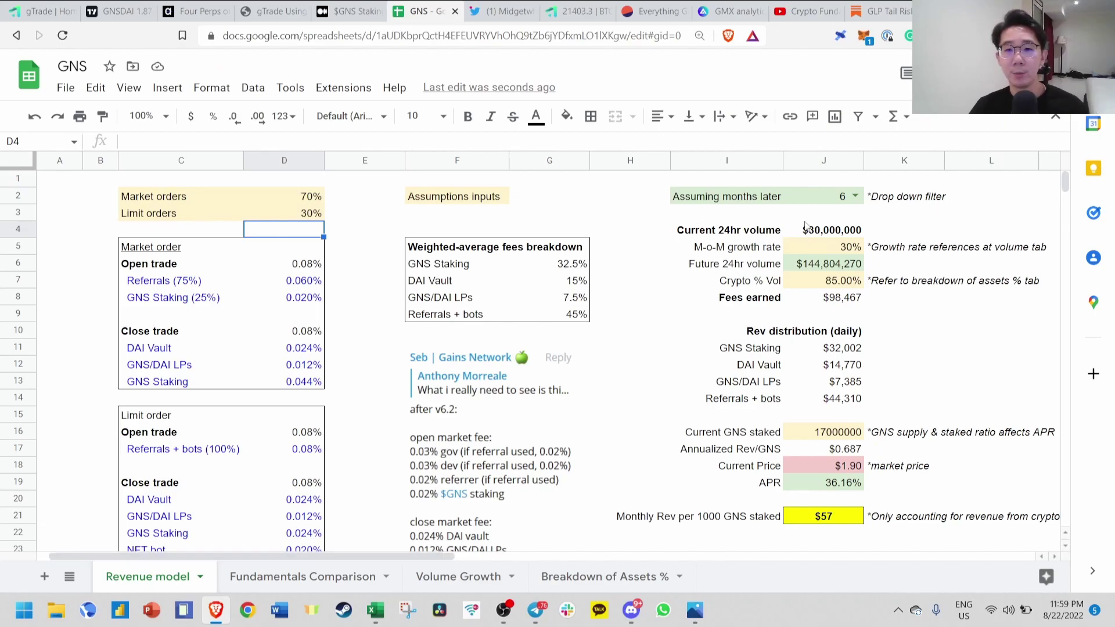
# Glance at the Dune gTrade dashboard, then return to the GNS spreadsheet keeping the months-later setting at 6
pyautogui.click(652, 7)
pyautogui.scroll(-5, 484, 232)
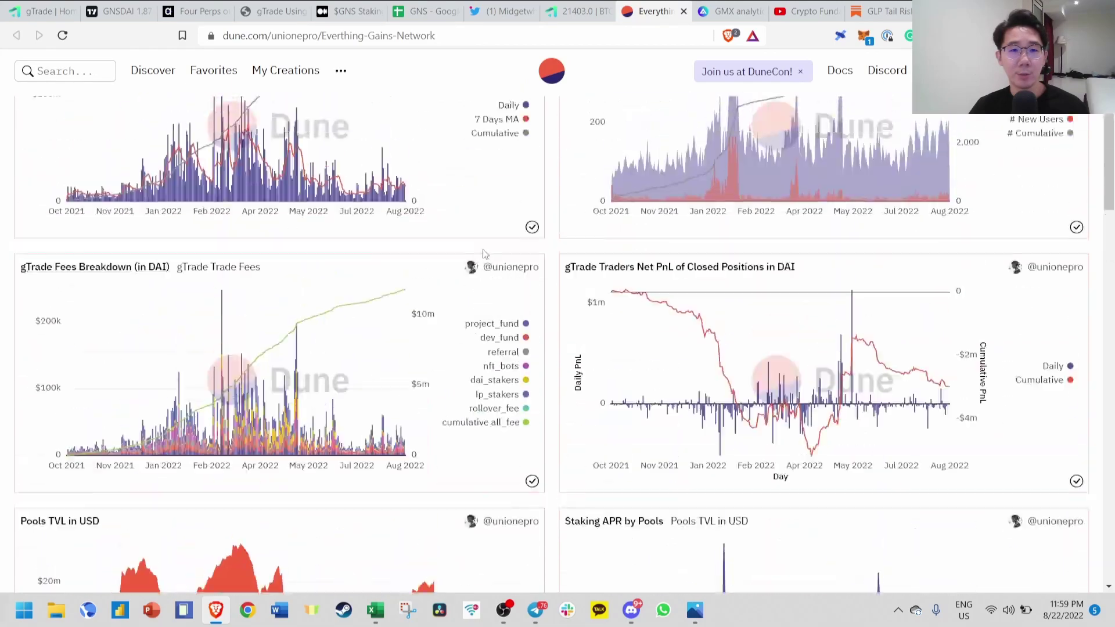
pyautogui.click(419, 11)
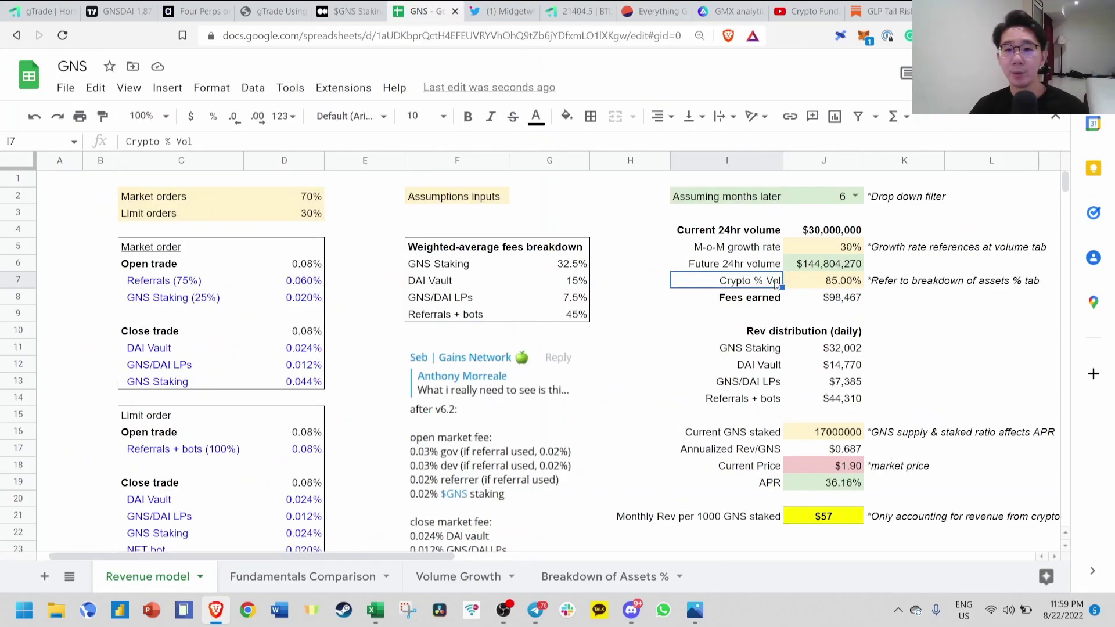
pyautogui.click(855, 196)
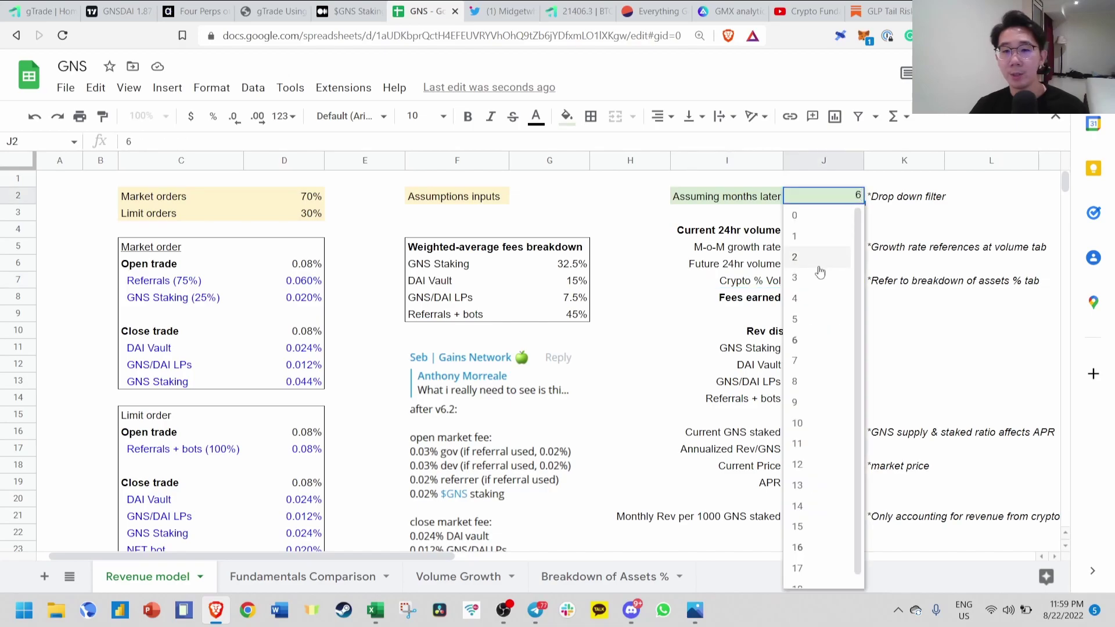
pyautogui.click(936, 312)
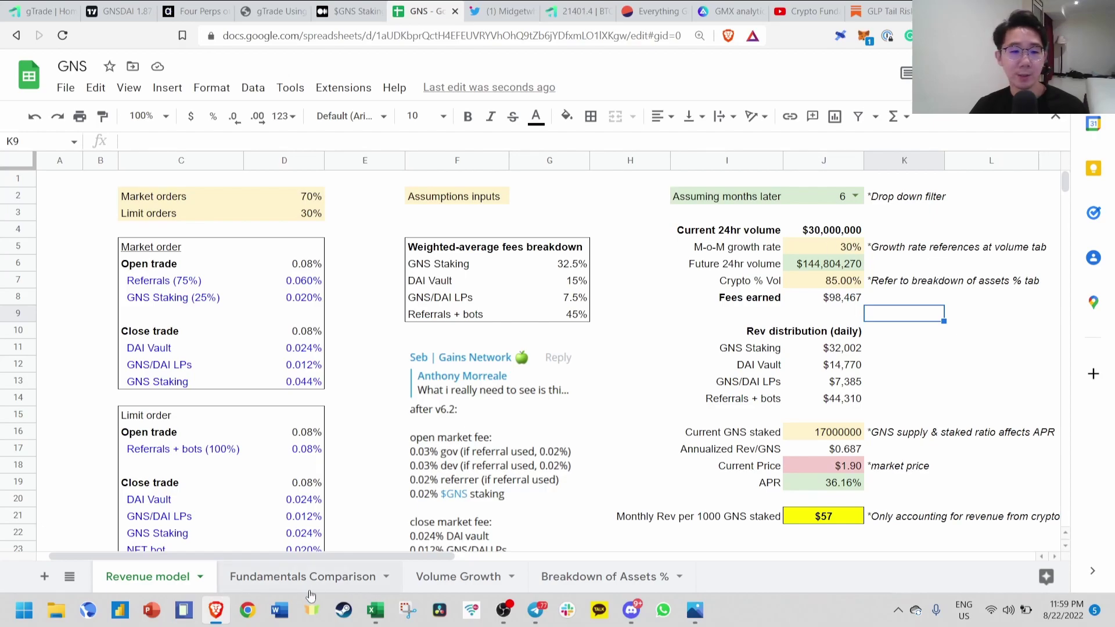
# Review the Volume Growth sheet's 17.04% average monthly growth and roughly $60 million average daily volume
pyautogui.click(490, 577)
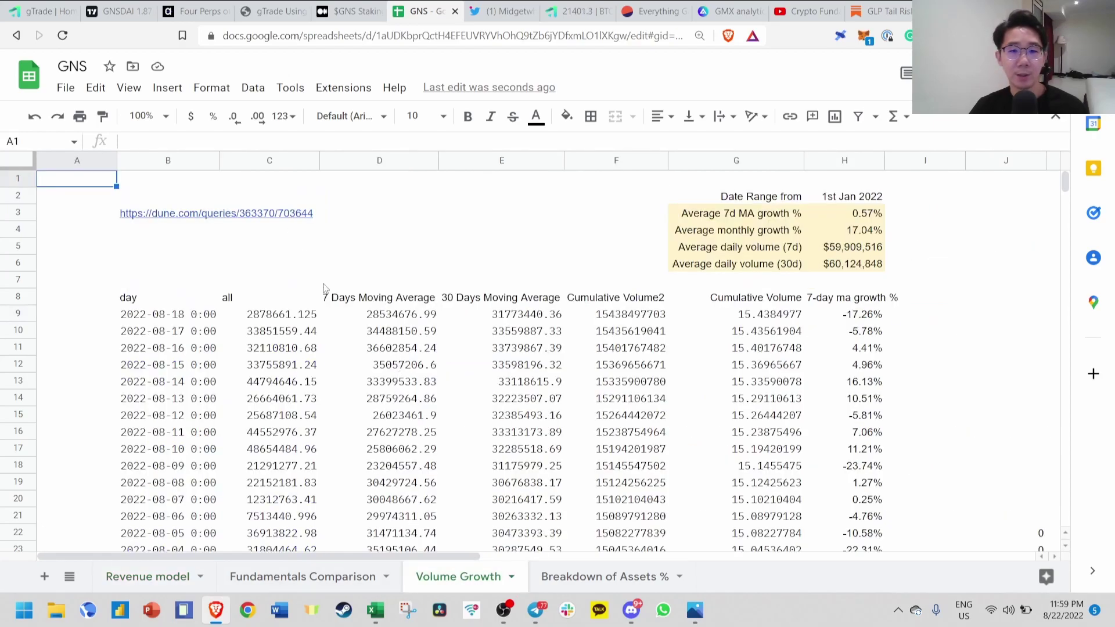
pyautogui.scroll(-1, 342, 289)
pyautogui.scroll(1, 343, 288)
pyautogui.scroll(-1, 329, 305)
pyautogui.scroll(1, 329, 305)
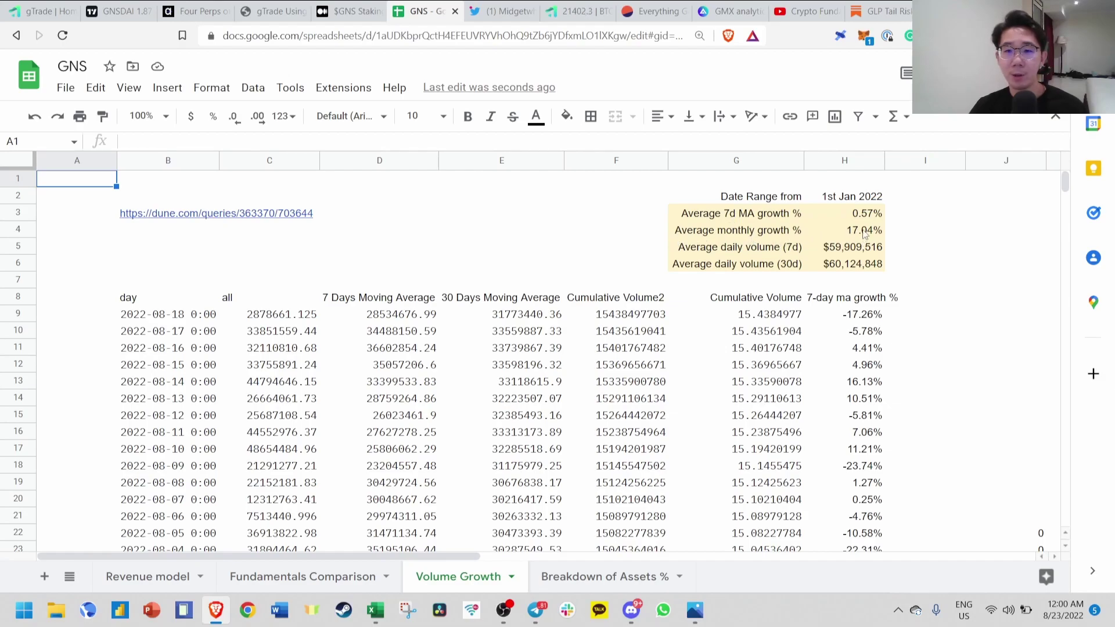
# On the Revenue model sheet, change the month-on-month growth rate in J5 from 30% to 15%
pyautogui.click(138, 576)
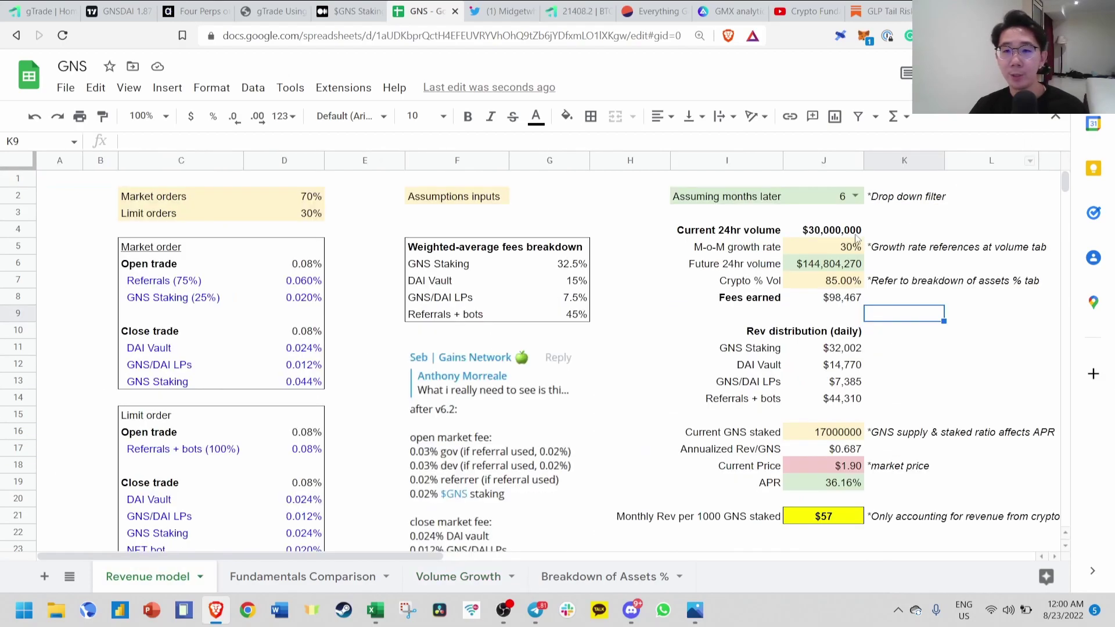
pyautogui.click(829, 248)
pyautogui.write('1')
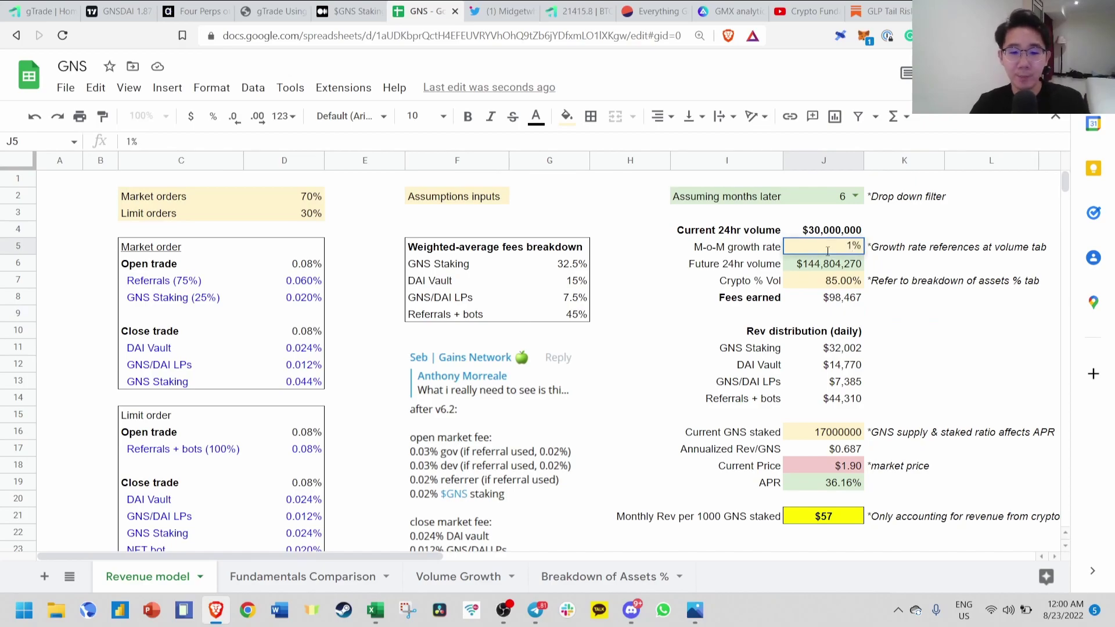
pyautogui.write('5')
pyautogui.press('Return')
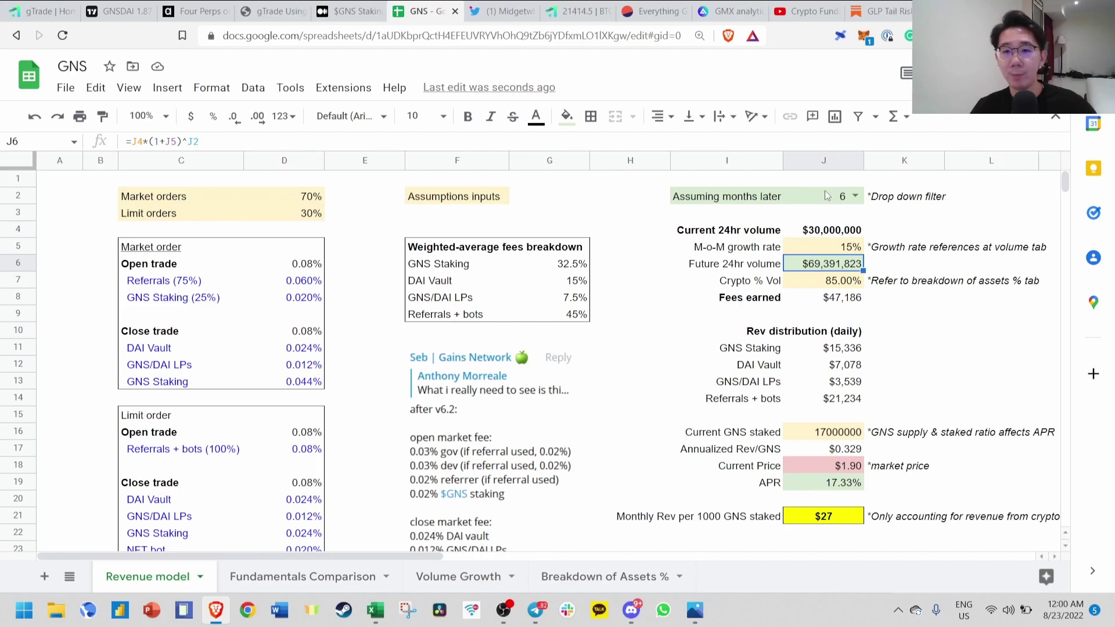
pyautogui.click(644, 329)
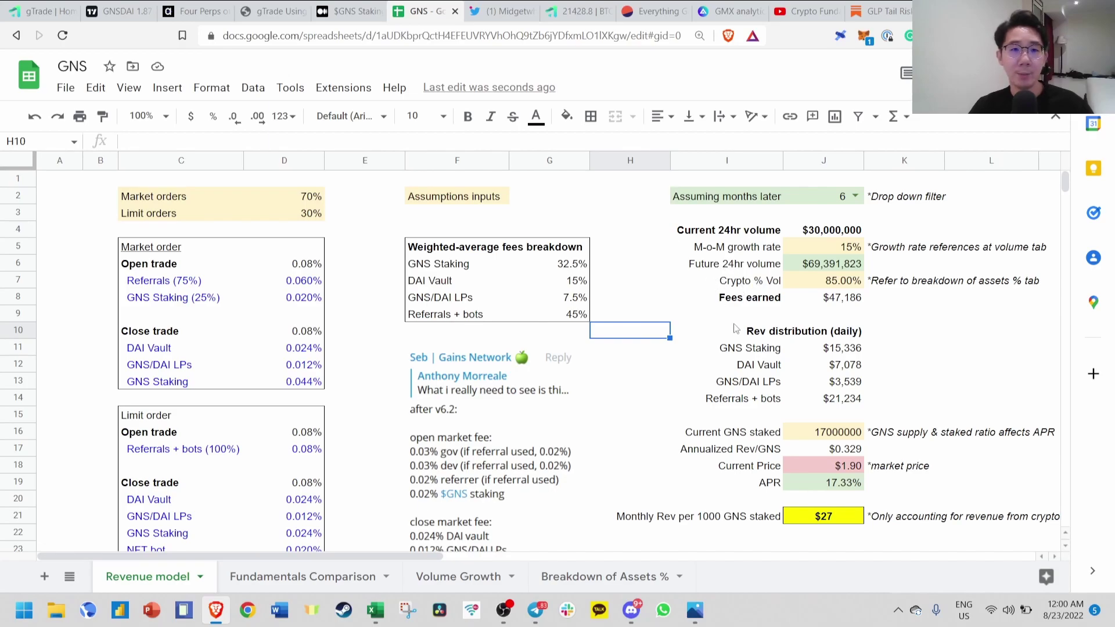
# Check the gTrade BTC/USD page and the Breakdown of Assets % sheet before returning to the Revenue model
pyautogui.click(569, 10)
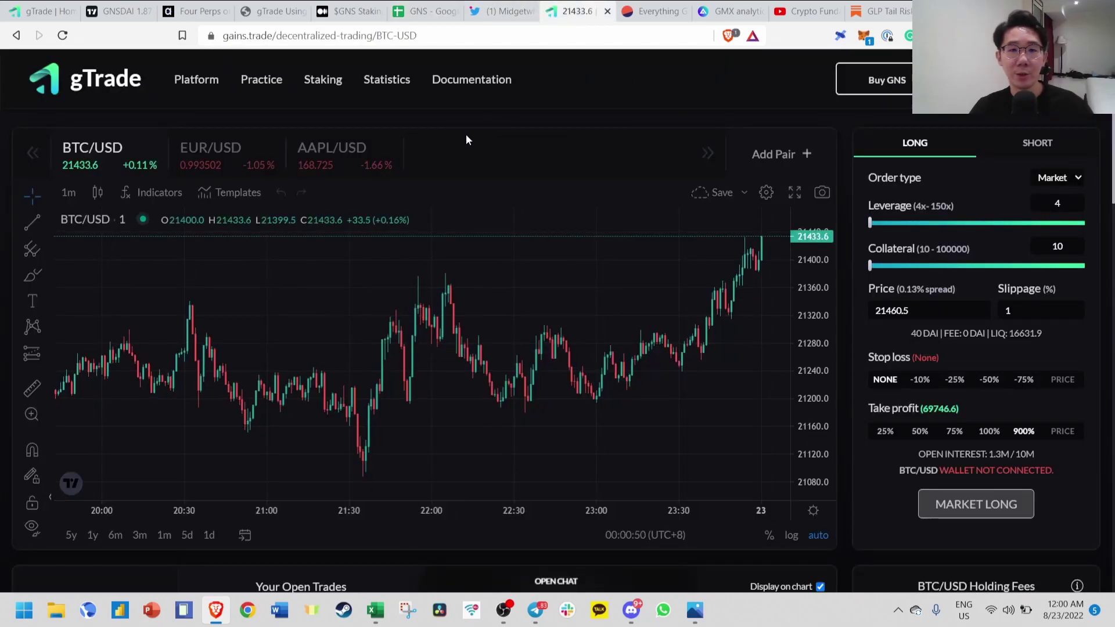
pyautogui.click(418, 7)
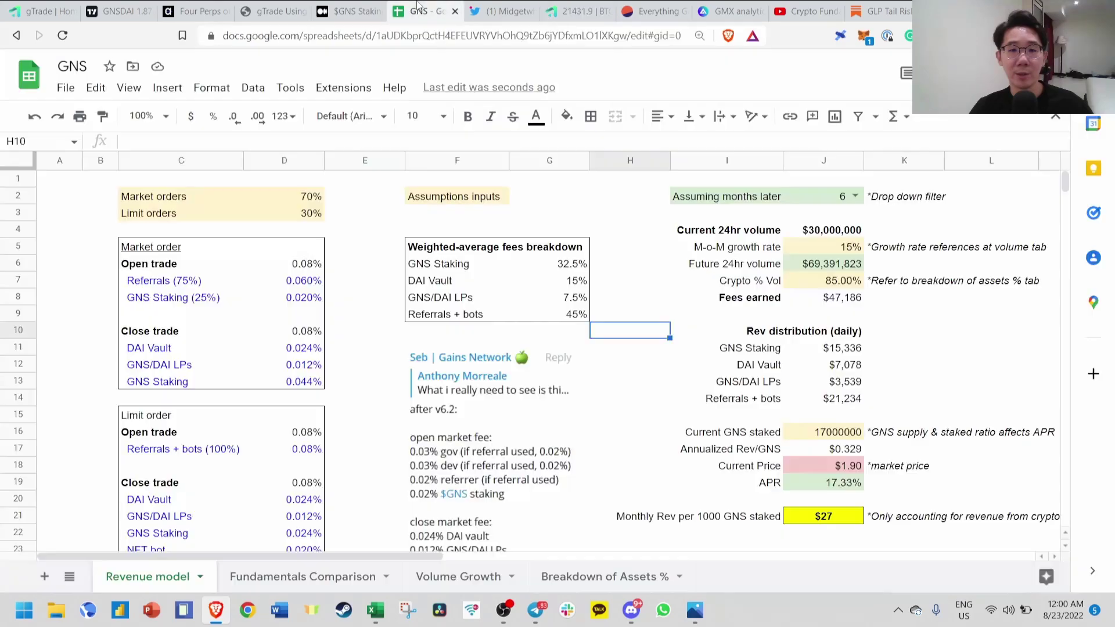
pyautogui.scroll(-2, 308, 348)
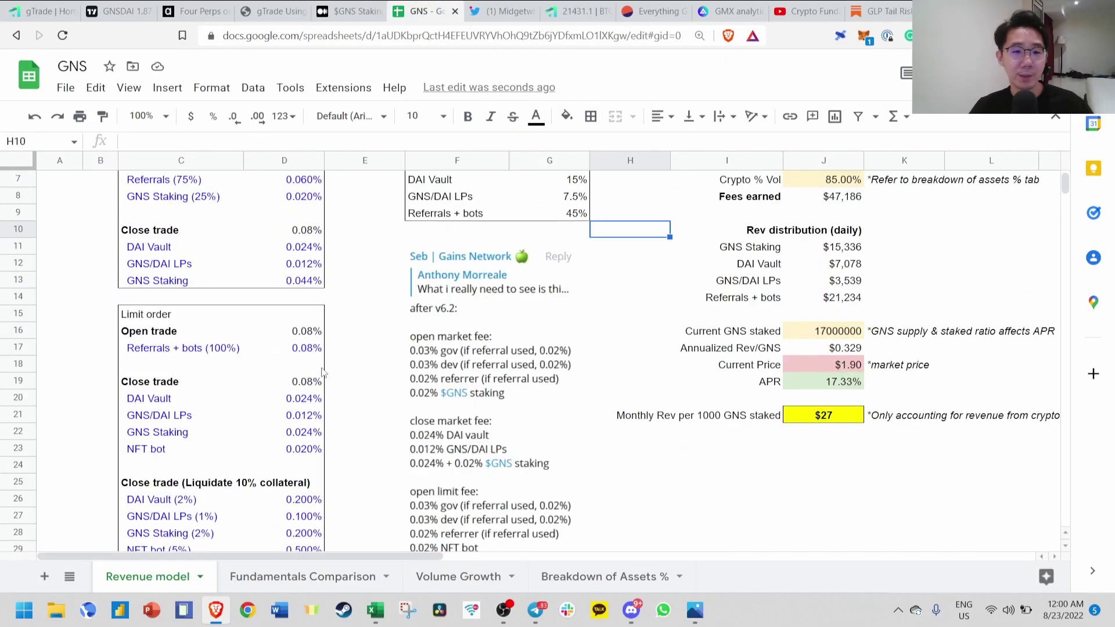
pyautogui.scroll(2, 328, 374)
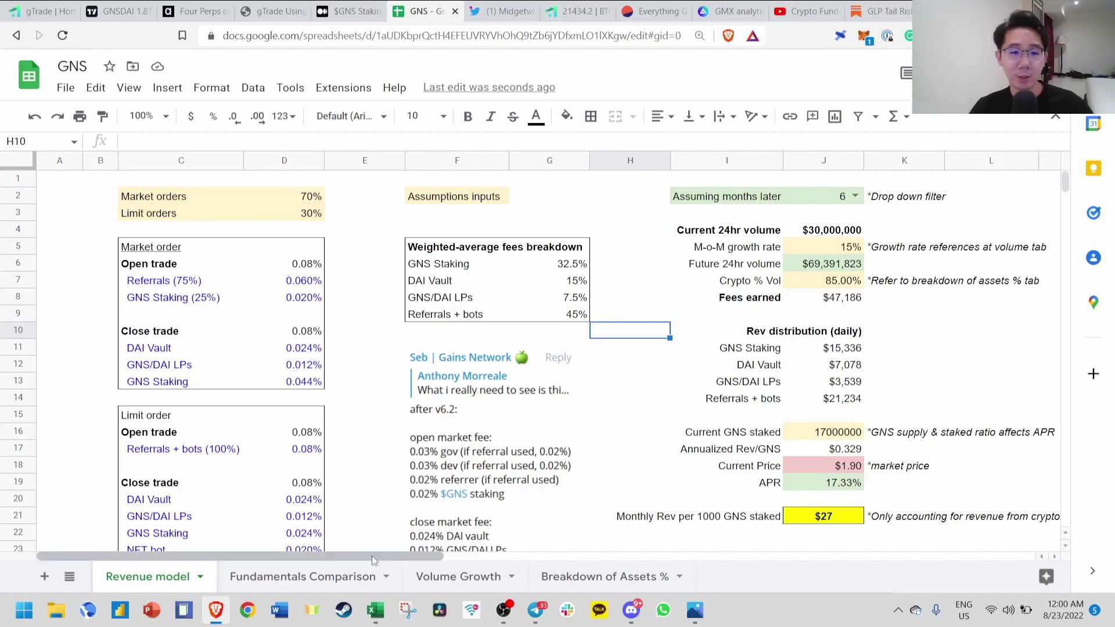
pyautogui.click(617, 575)
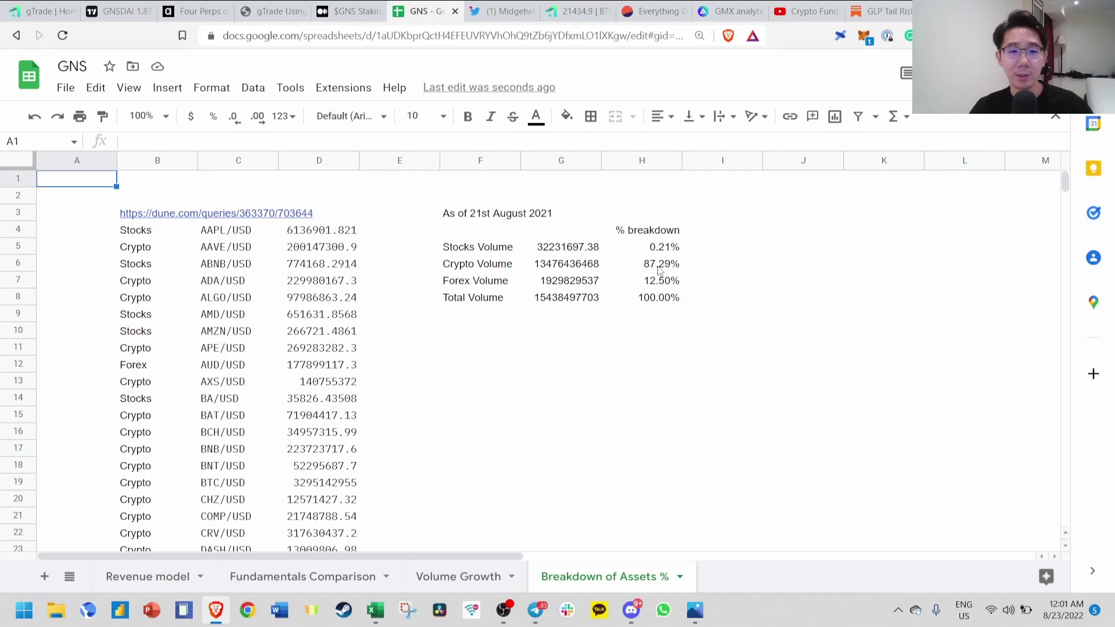
pyautogui.click(154, 576)
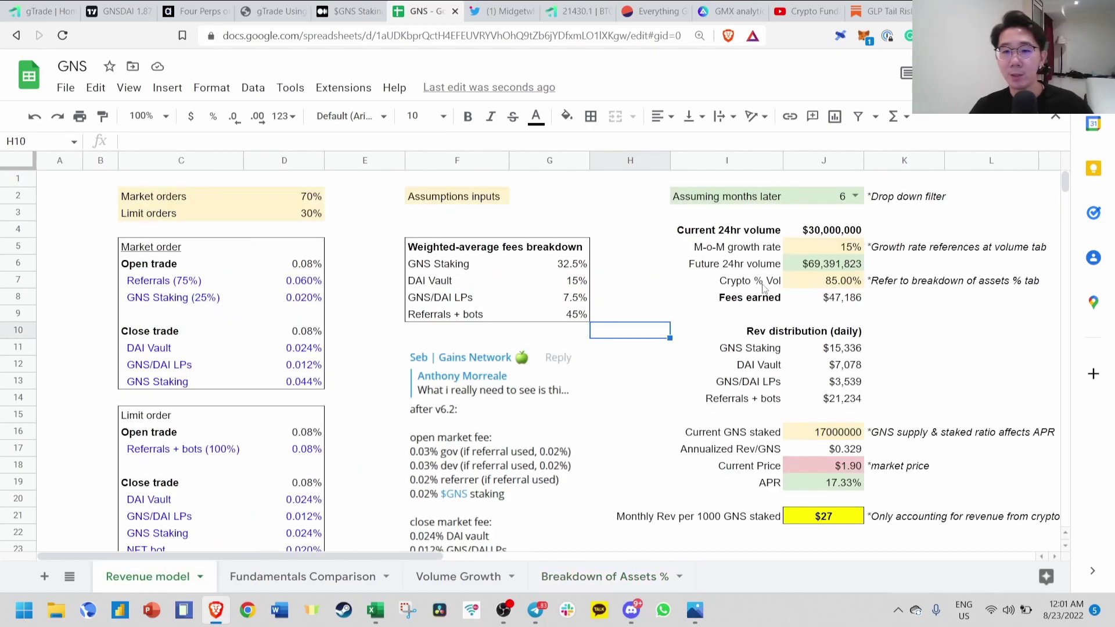
pyautogui.click(820, 299)
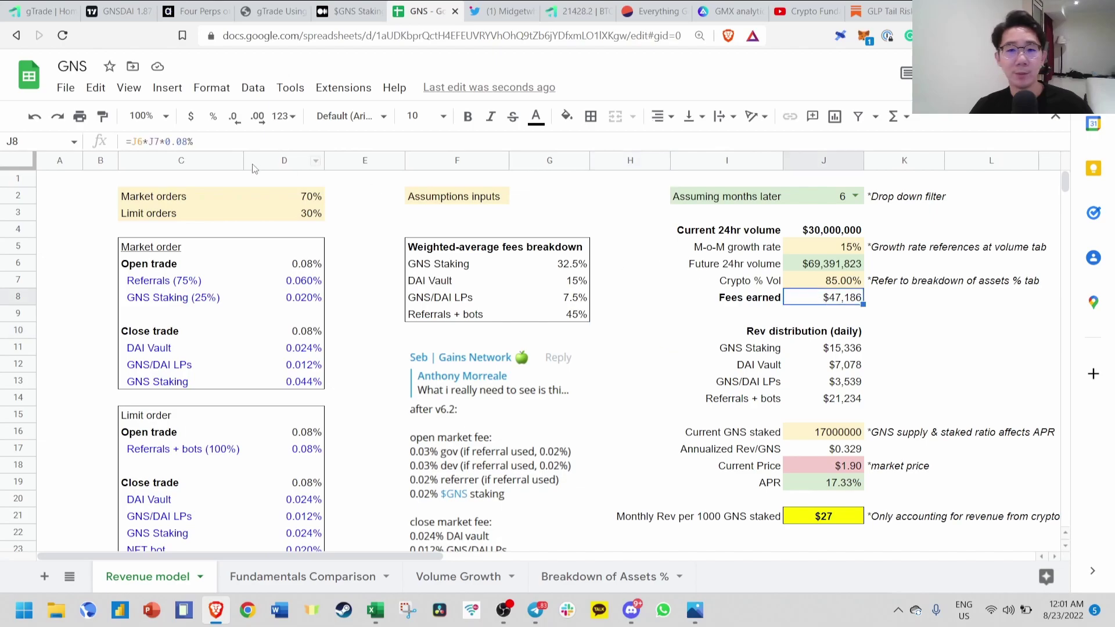
pyautogui.click(252, 146)
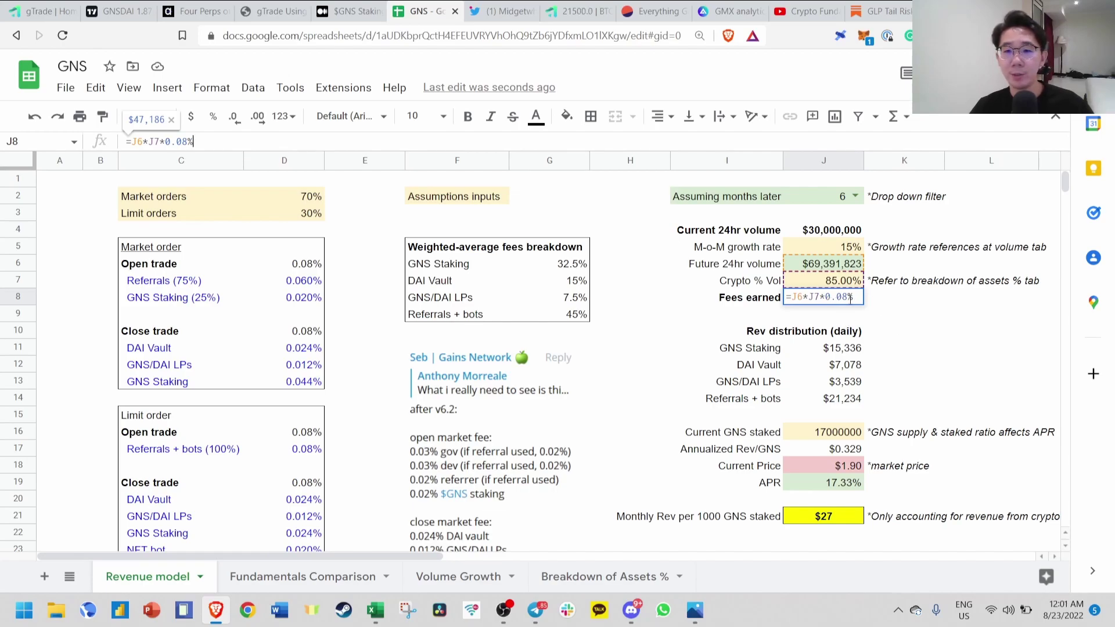
pyautogui.click(910, 320)
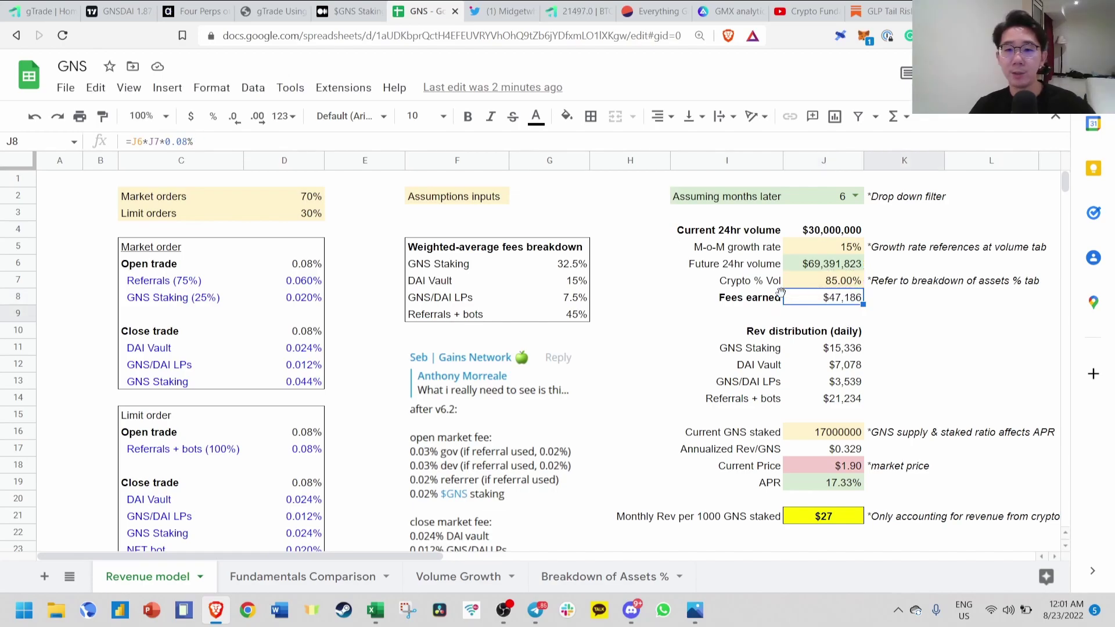
pyautogui.click(821, 300)
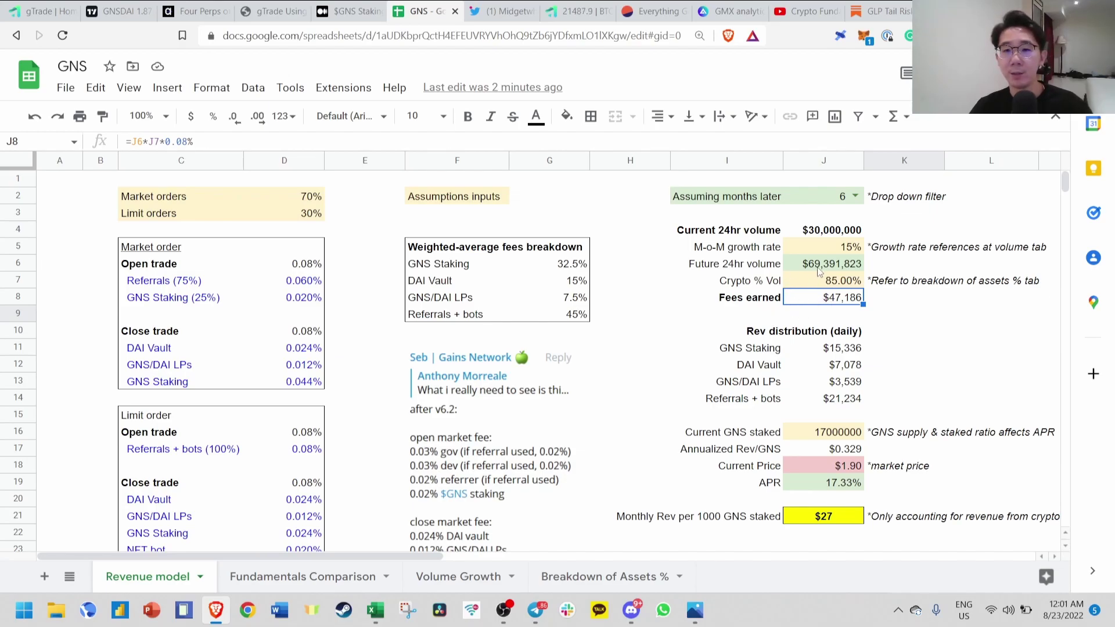
pyautogui.scroll(-1, 818, 270)
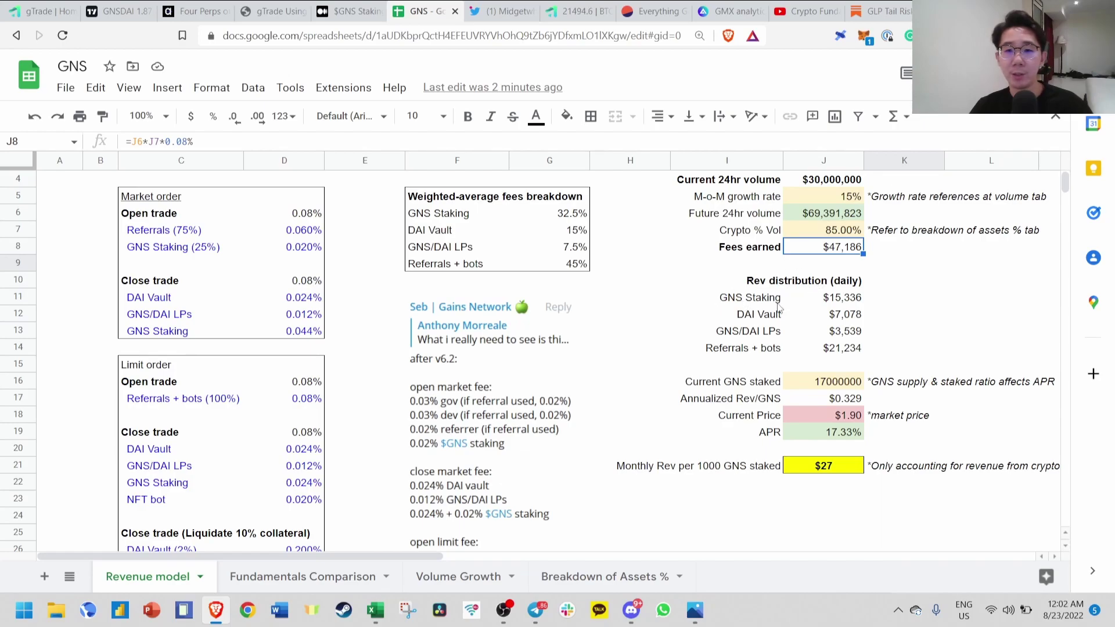
pyautogui.click(825, 298)
pyautogui.press('F2')
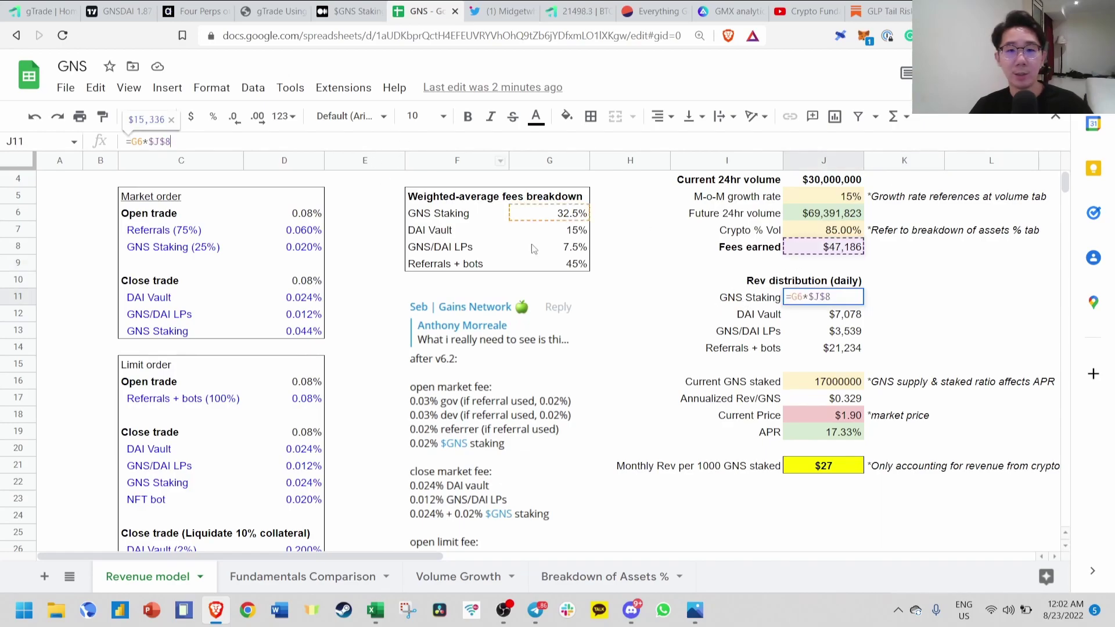
pyautogui.click(987, 297)
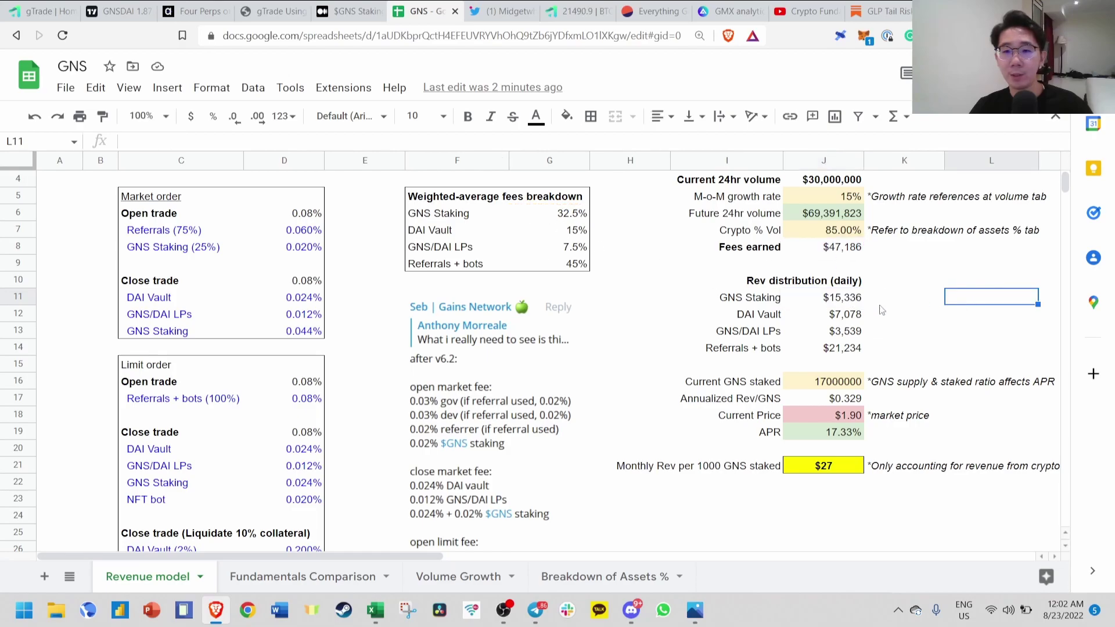
pyautogui.click(748, 301)
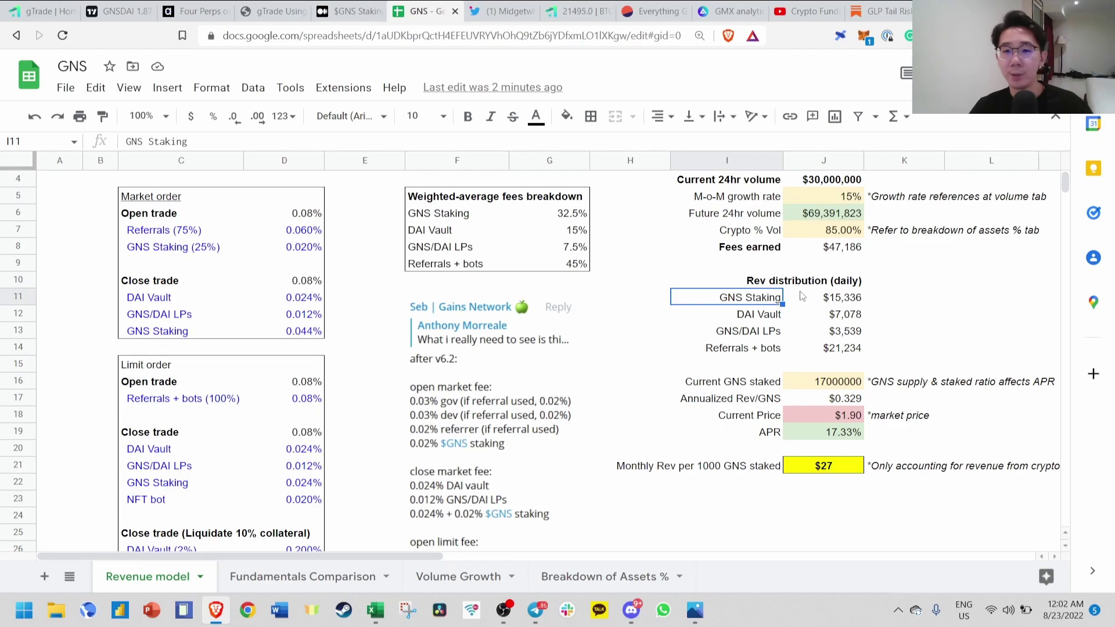
pyautogui.click(835, 380)
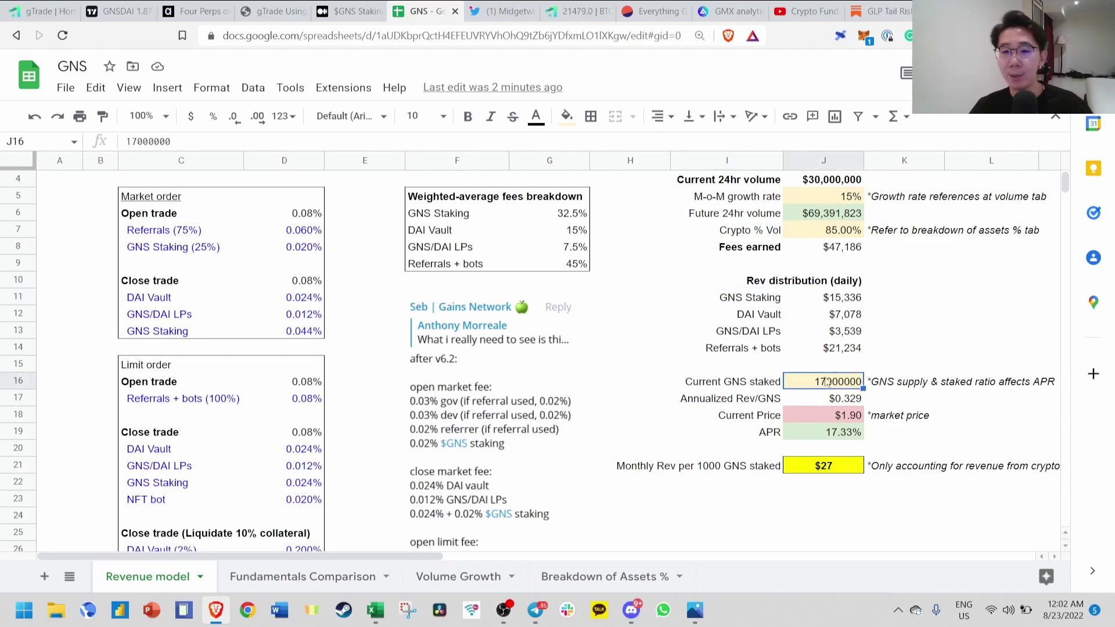
pyautogui.click(929, 363)
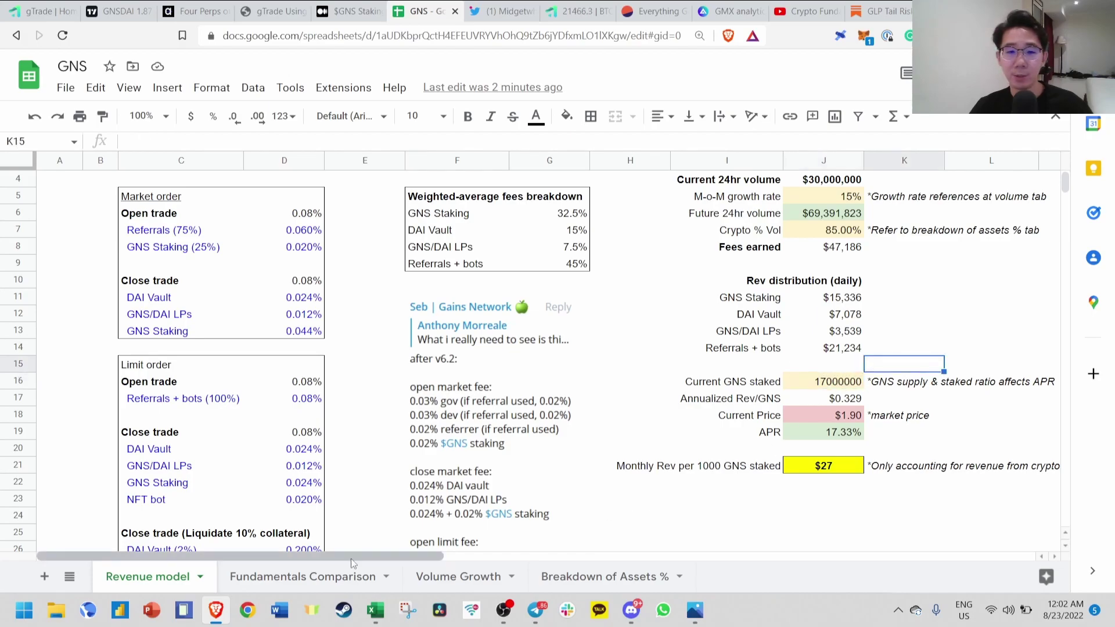
pyautogui.moveTo(360, 556); pyautogui.dragTo(405, 556)
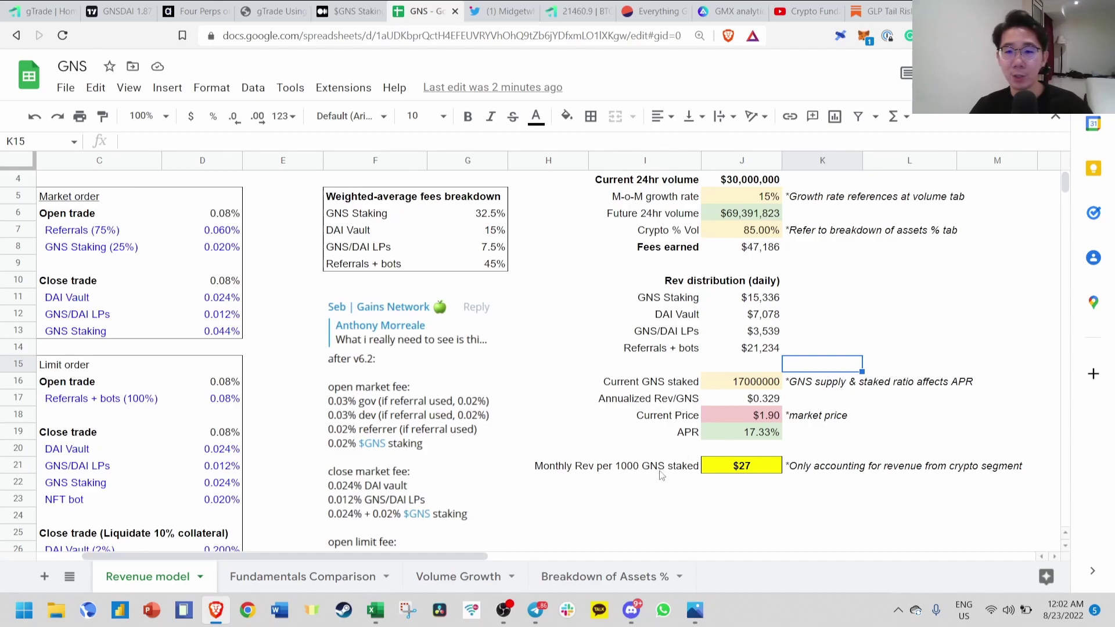
pyautogui.scroll(1, 696, 377)
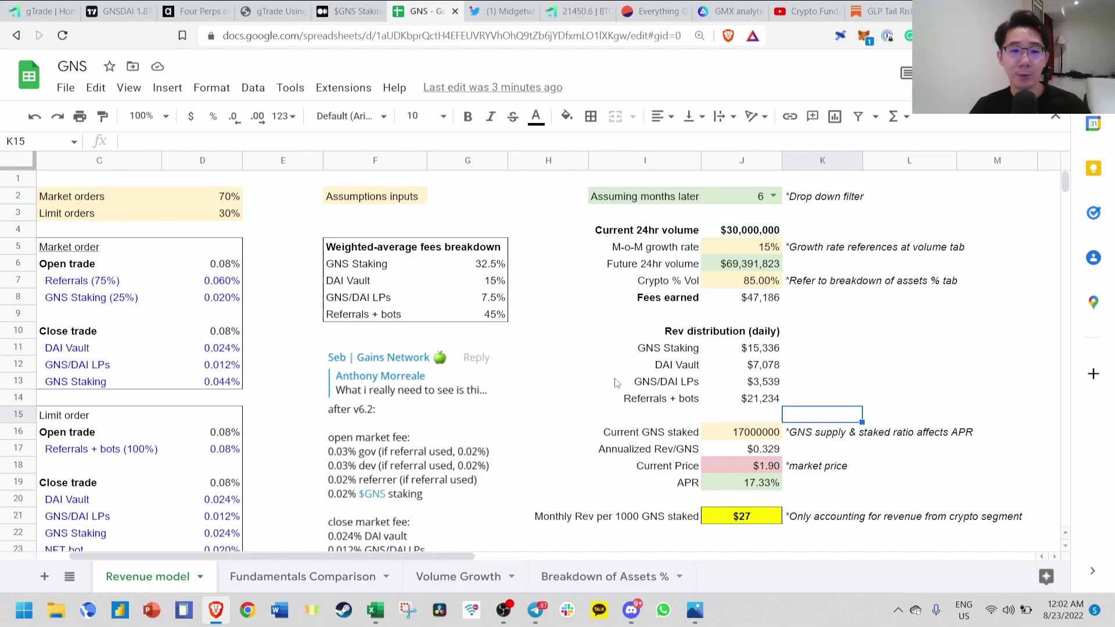
pyautogui.click(604, 576)
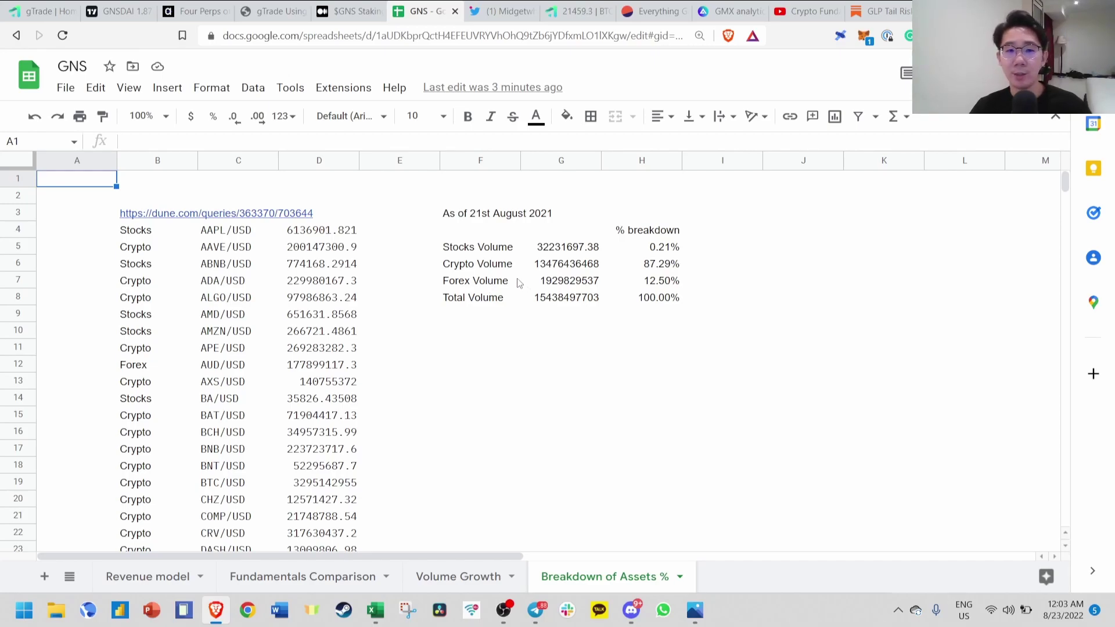
pyautogui.click(460, 284)
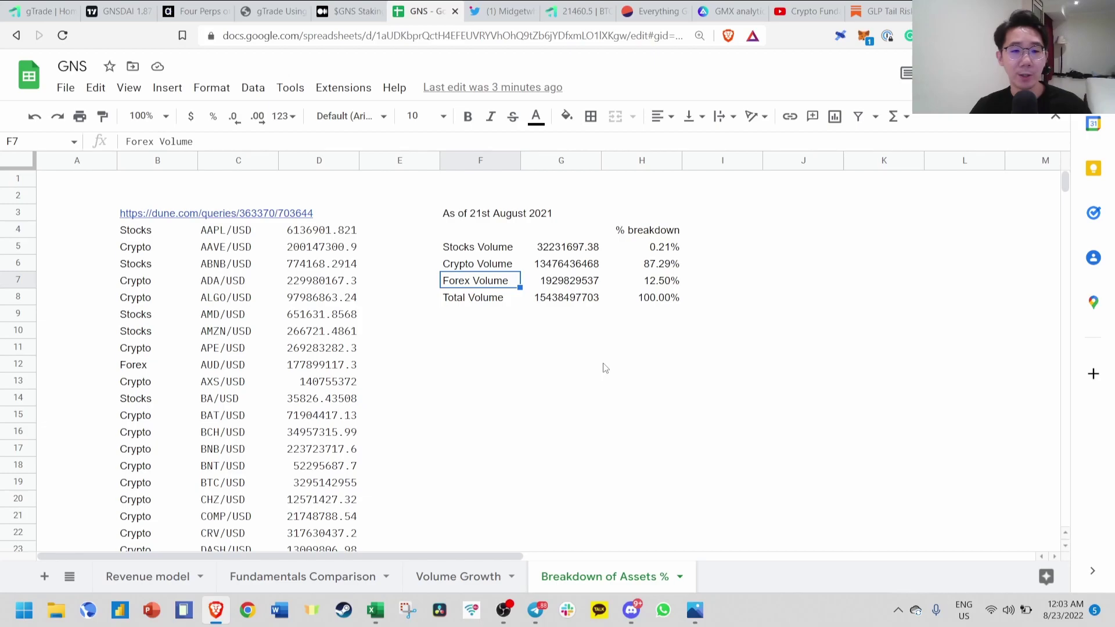
pyautogui.click(146, 576)
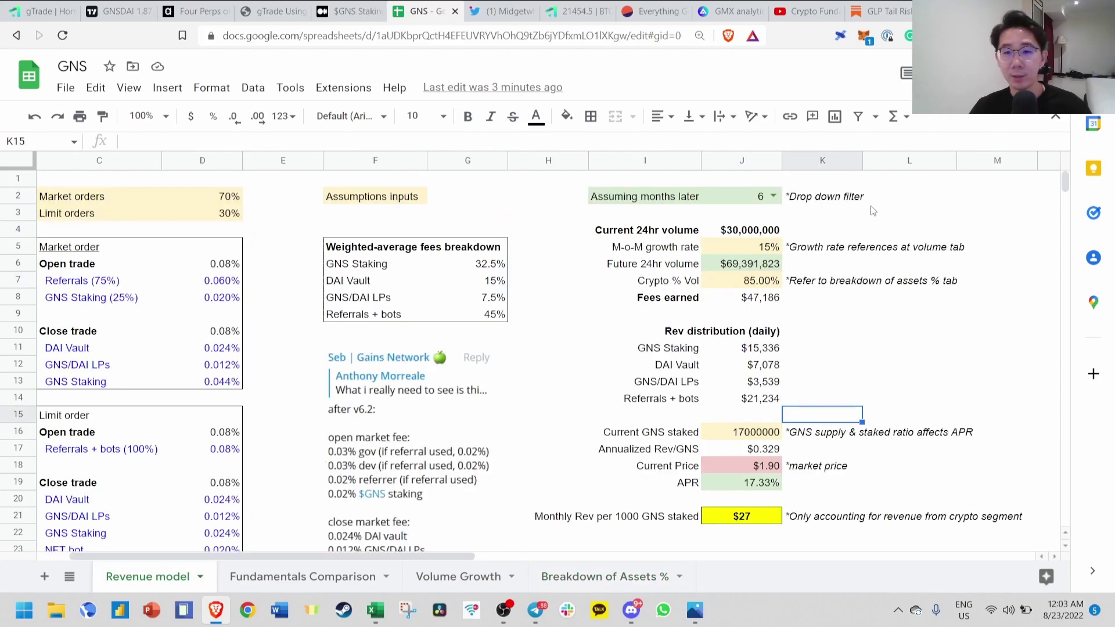
pyautogui.scroll(-1, 746, 255)
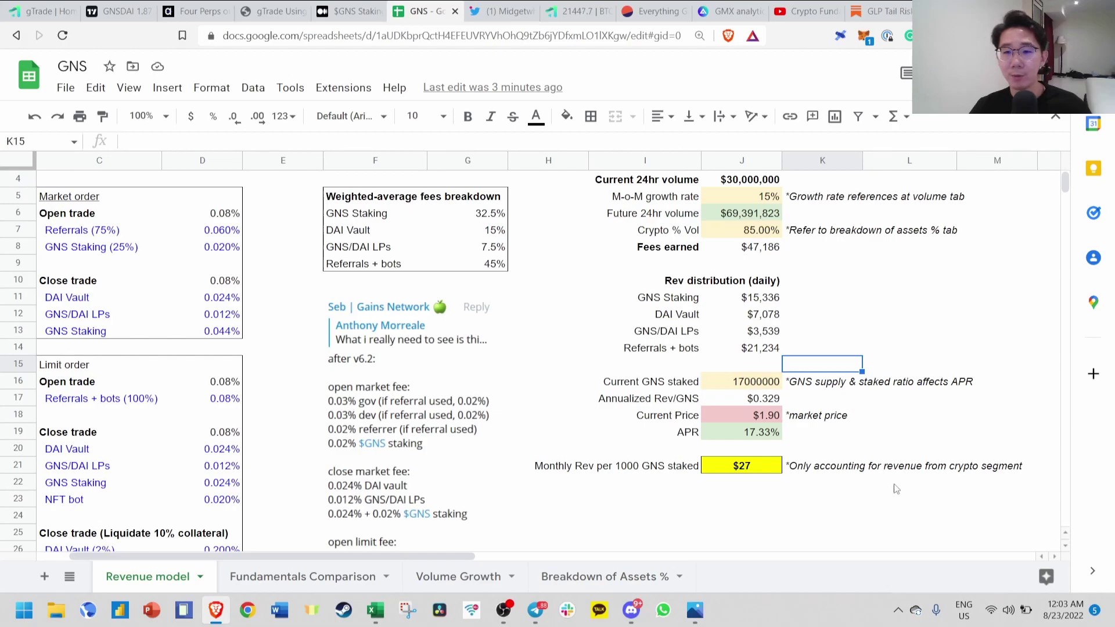
pyautogui.scroll(1, 896, 489)
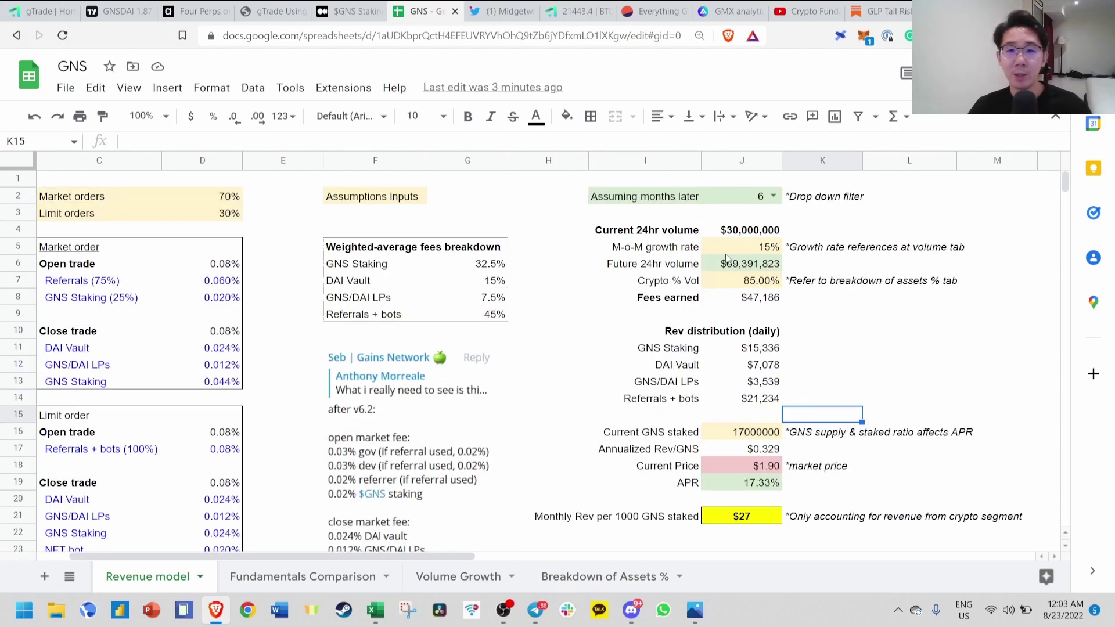
# Set the month-on-month growth rate to 30%
pyautogui.click(746, 251)
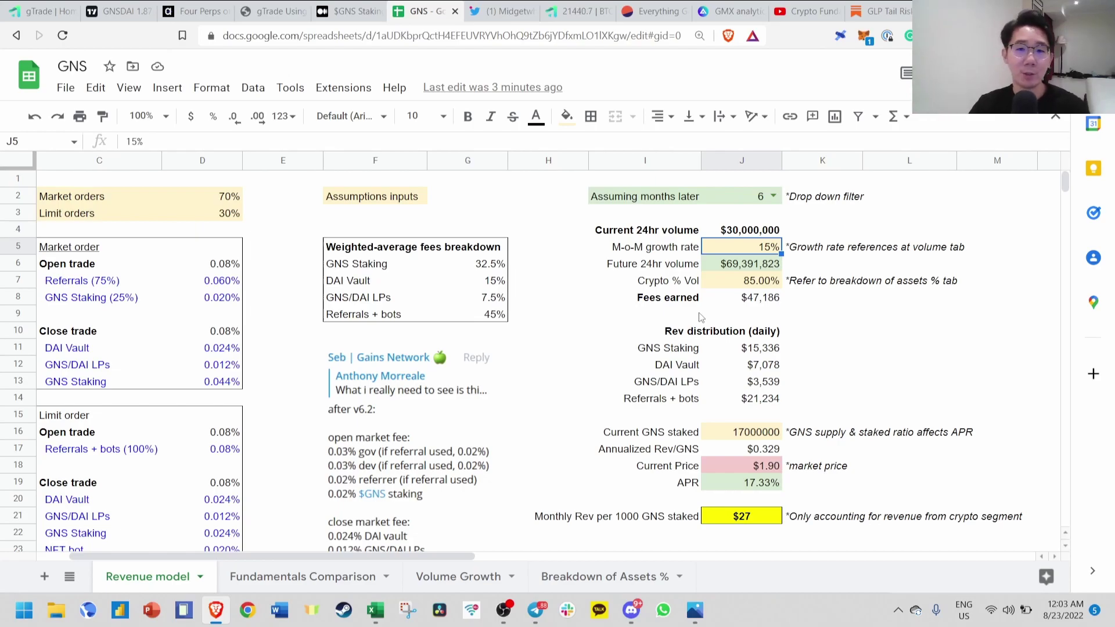
pyautogui.write('30%')
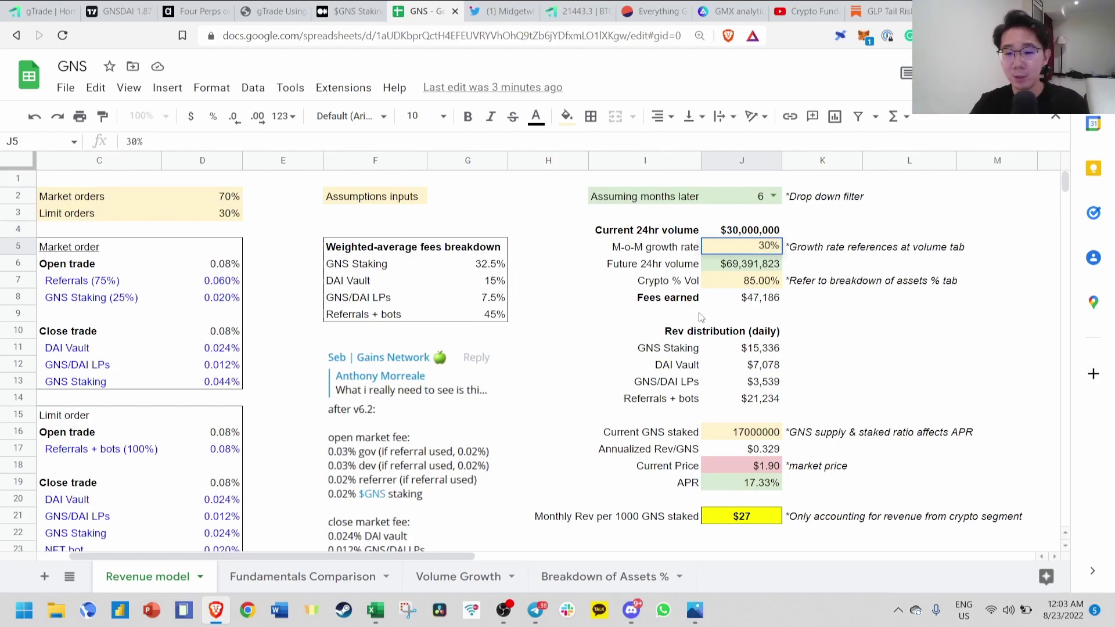
pyautogui.press('Return')
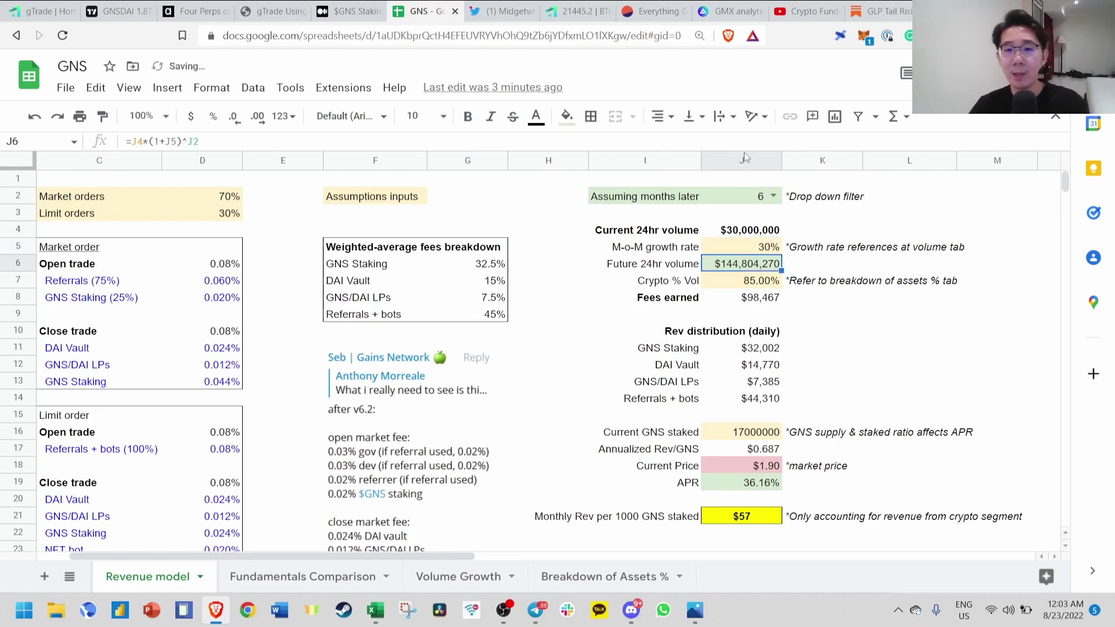
# Choose 12 in the J2 months-later dropdown to project 12 months ahead
pyautogui.click(772, 196)
pyautogui.click(725, 464)
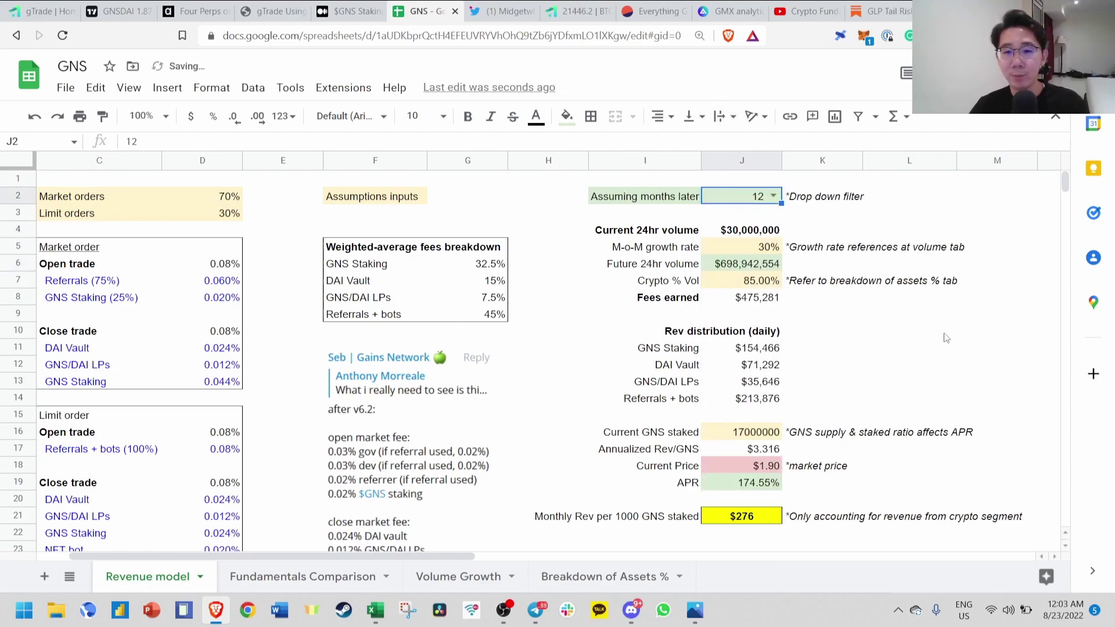
pyautogui.click(909, 364)
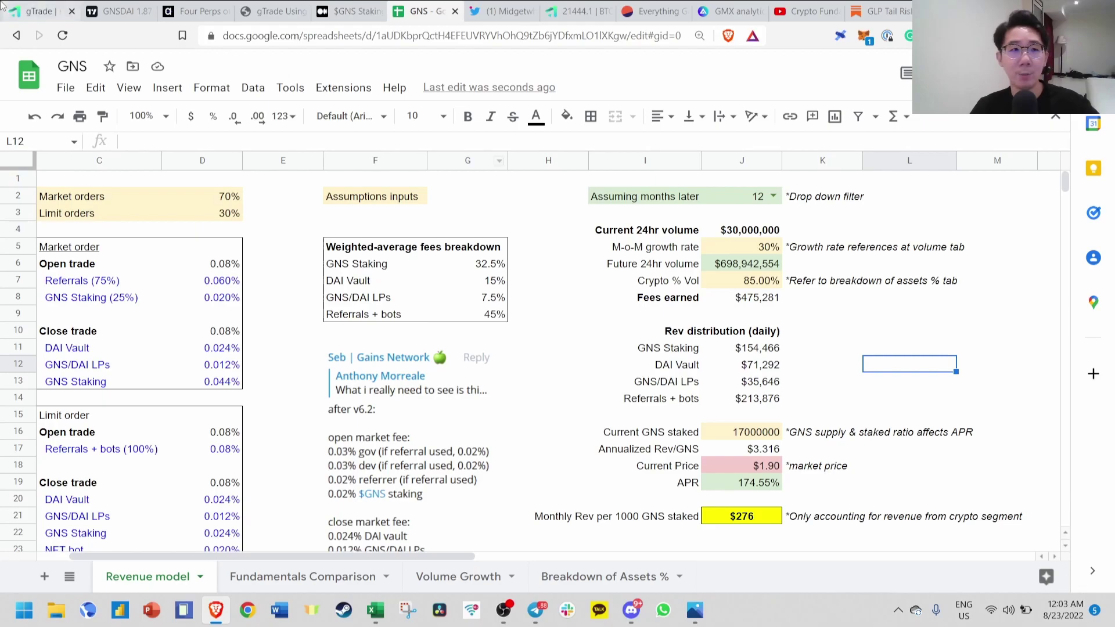
# On the Fundamentals Comparison sheet, highlight the 24hr Volume, 30d Rev and 30d Protocol Rev columns
pyautogui.hotkey('ctrl', 'shift', 'pagedown')
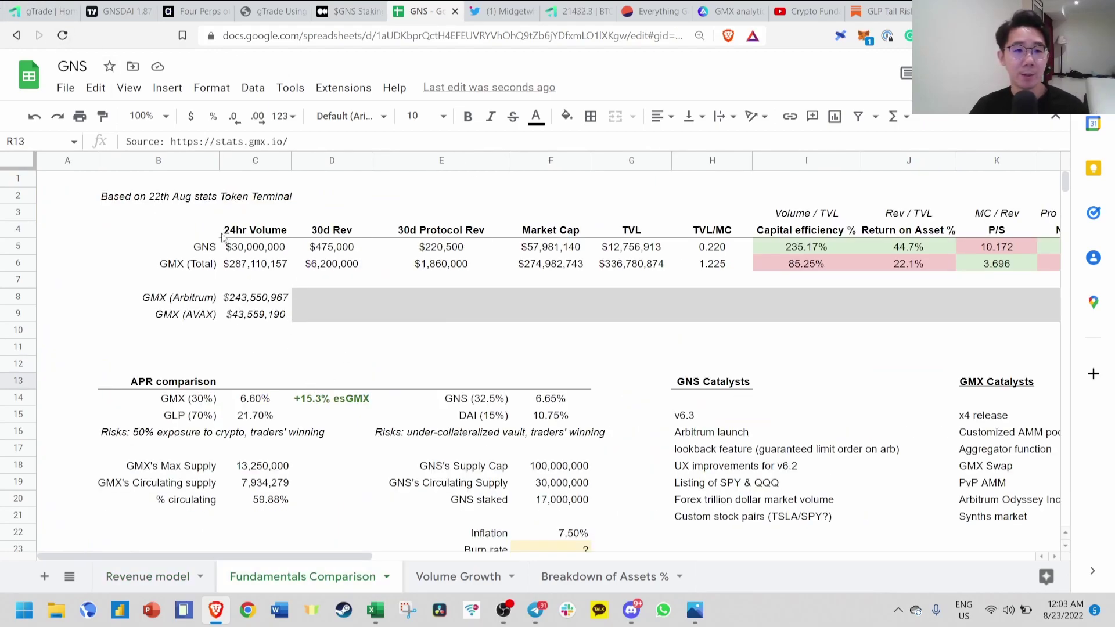
pyautogui.click(256, 235)
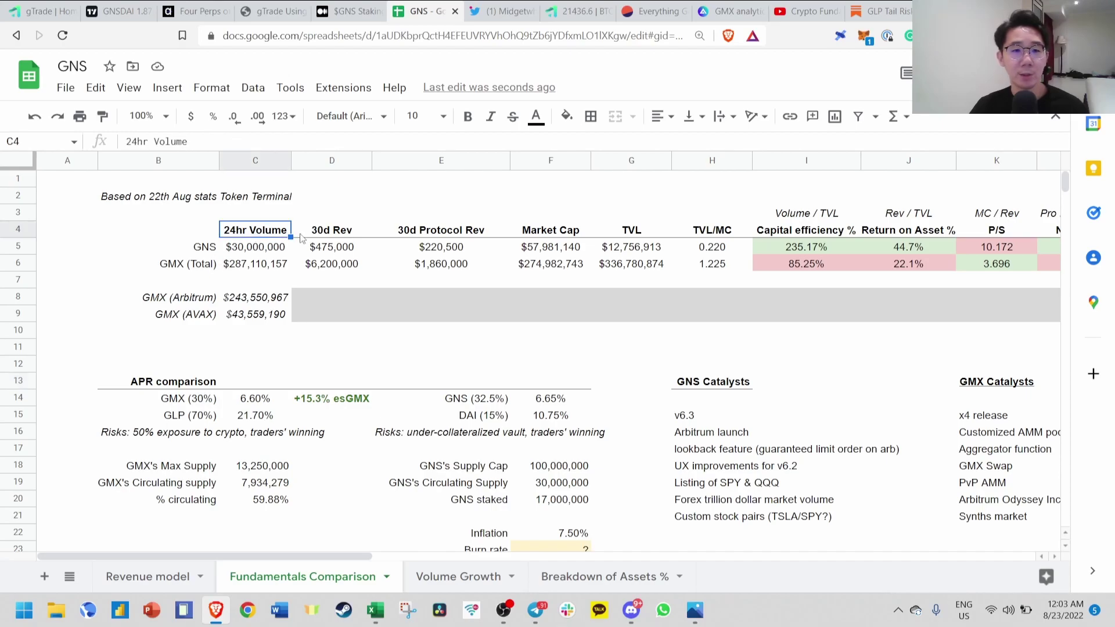
pyautogui.click(353, 232)
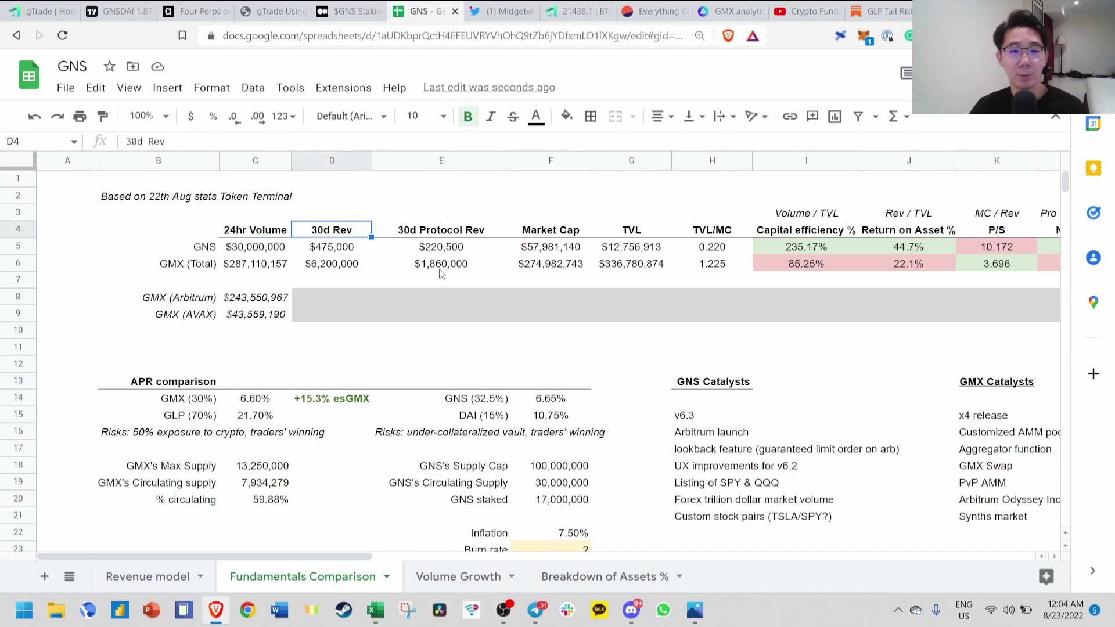
pyautogui.click(433, 231)
pyautogui.moveTo(335, 212); pyautogui.dragTo(459, 214)
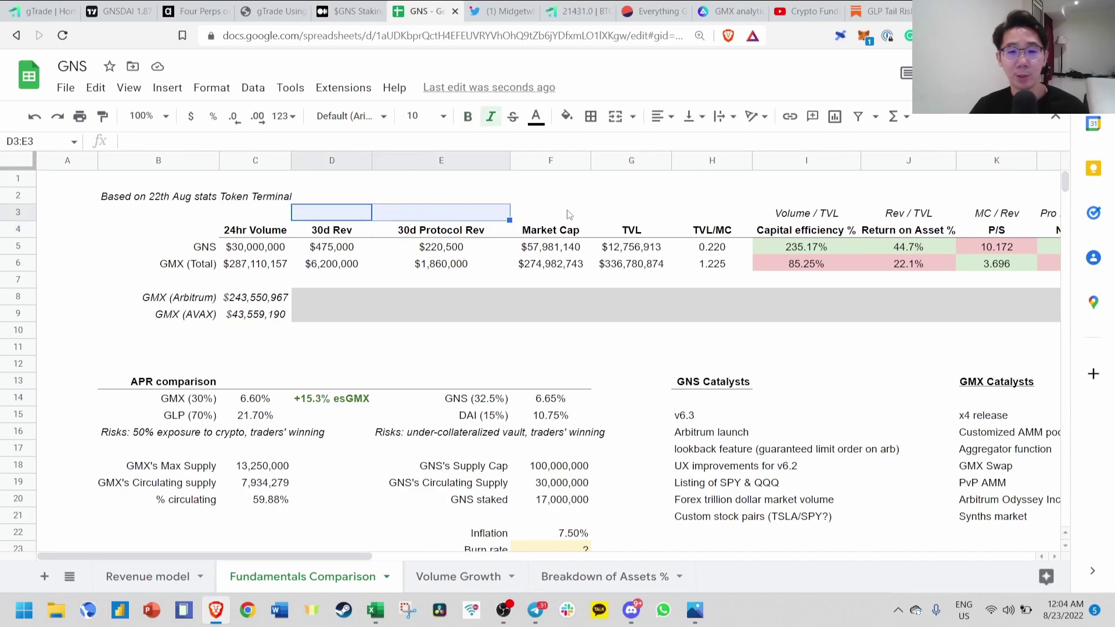
pyautogui.moveTo(557, 216); pyautogui.dragTo(627, 215)
pyautogui.moveTo(375, 555); pyautogui.dragTo(492, 554)
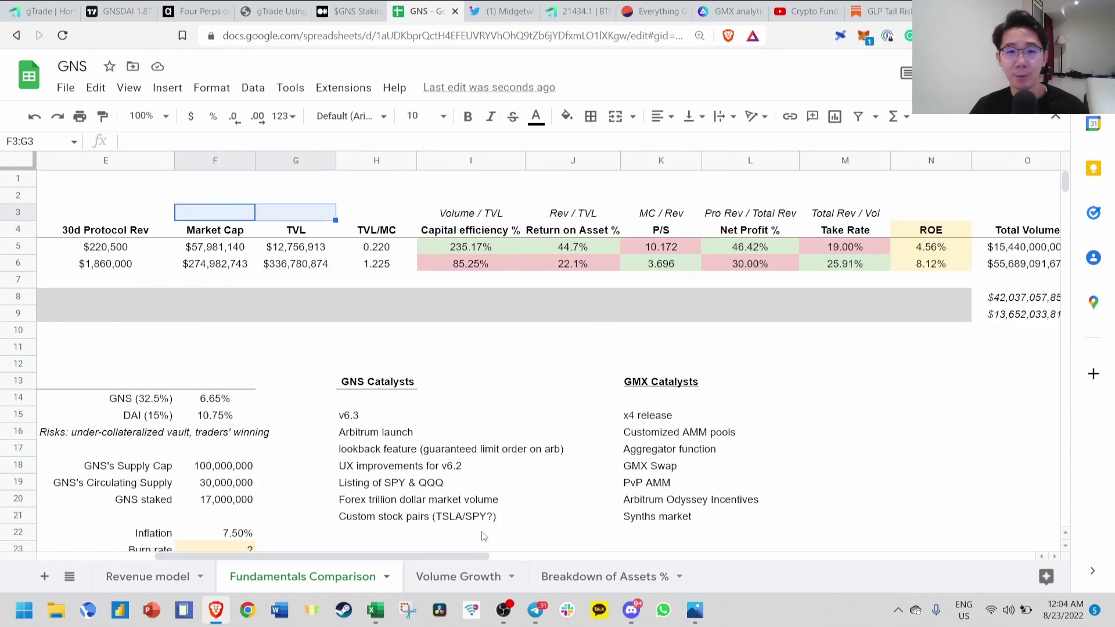
# Step through the Volume/TVL, Capital efficiency, Return on Asset, P/S, Net Profit and ROE headings
pyautogui.click(476, 213)
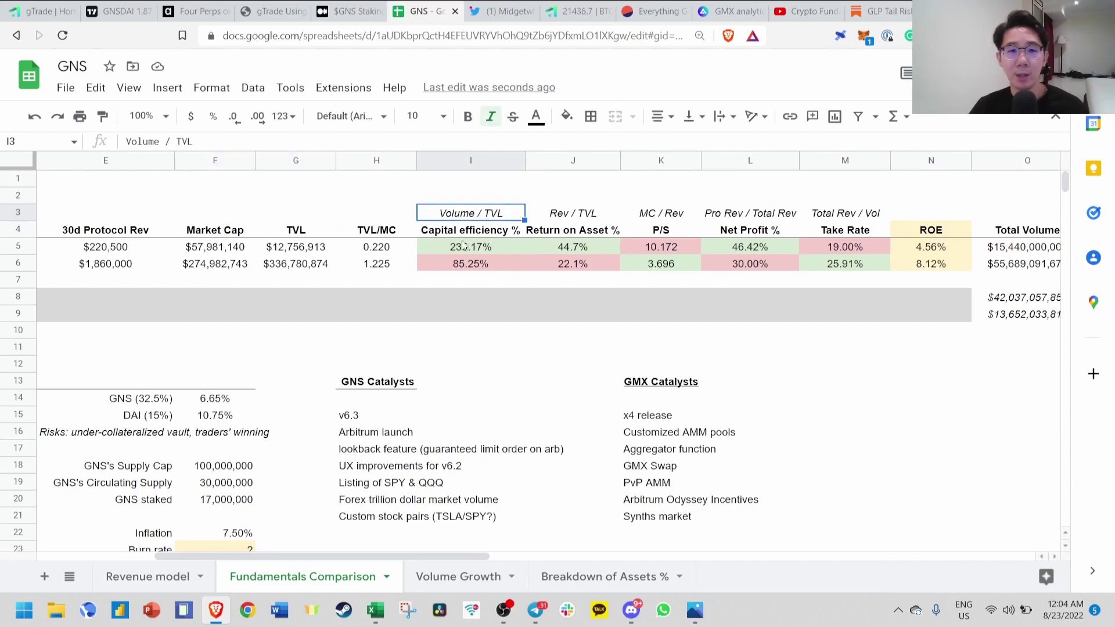
pyautogui.press('Down')
pyautogui.click(590, 229)
pyautogui.click(673, 231)
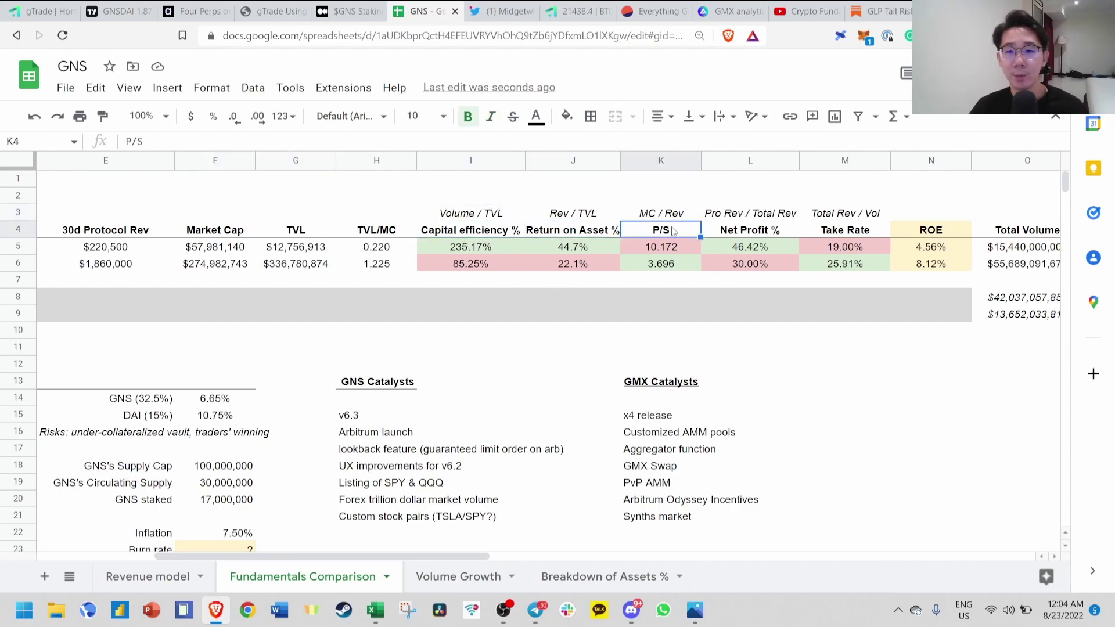
pyautogui.click(777, 230)
pyautogui.press('Right')
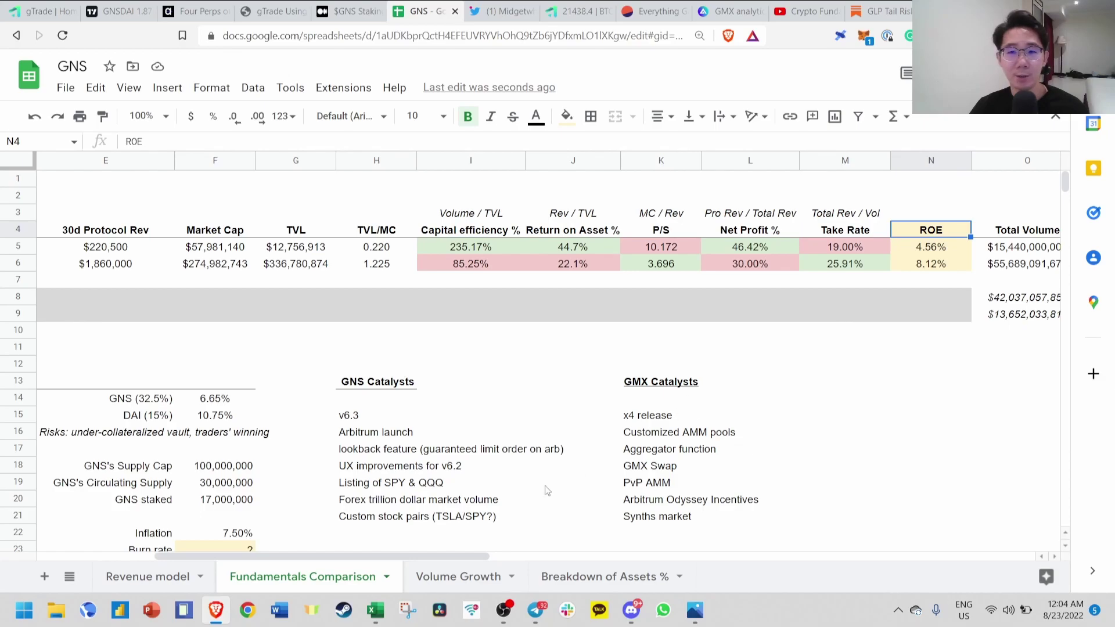
# Show the GNS ROE formula in N5, multiplying H5, I5, M5 and L5
pyautogui.click(546, 490)
pyautogui.click(905, 249)
pyautogui.doubleClick(906, 248)
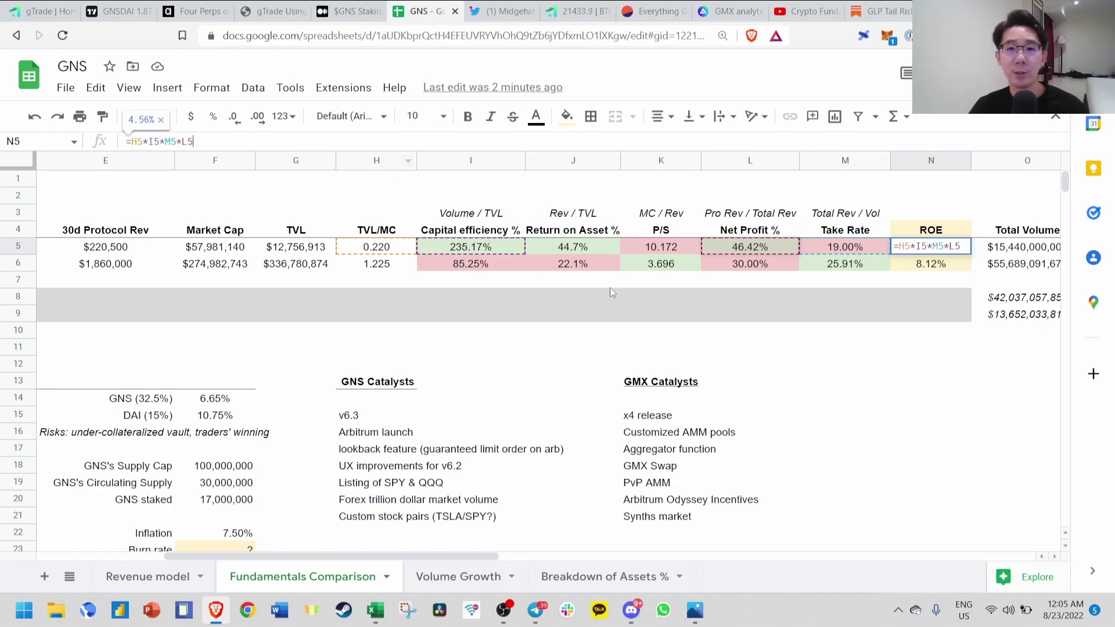
# Show the Folius Ventures crypto fundamental analysis video and expand its description
pyautogui.click(810, 11)
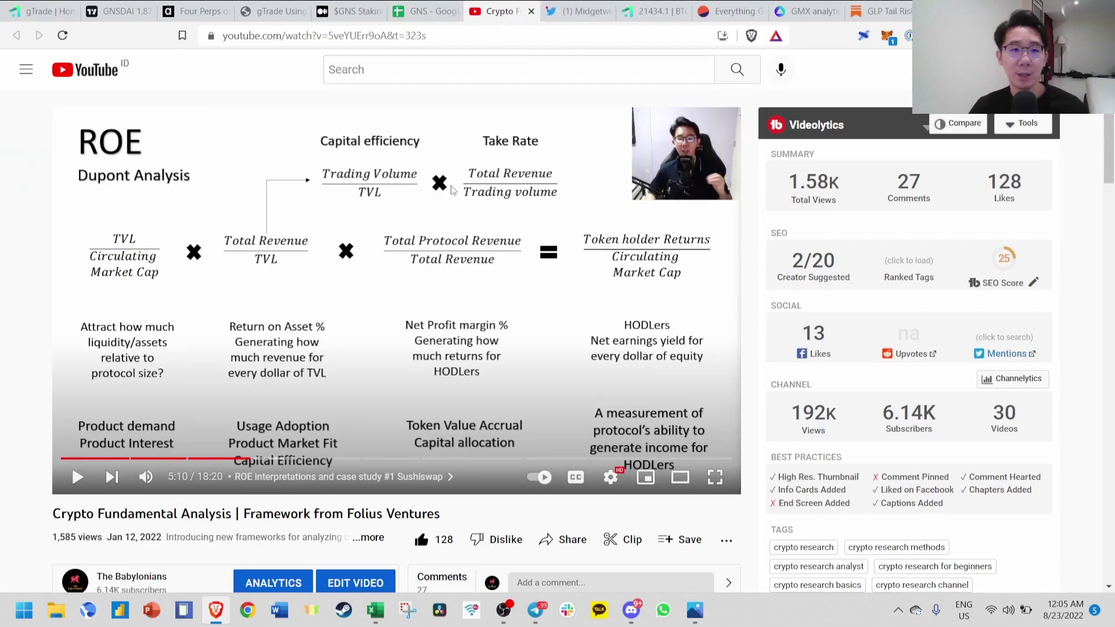
pyautogui.scroll(-1, 314, 354)
pyautogui.scroll(1, 332, 305)
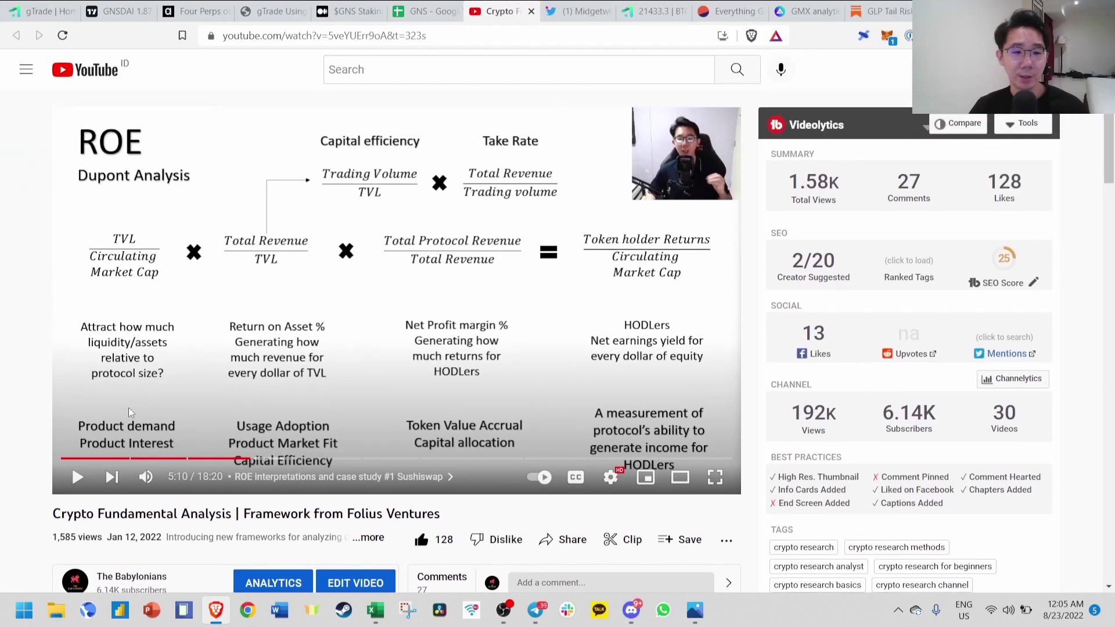
pyautogui.scroll(-1, 296, 360)
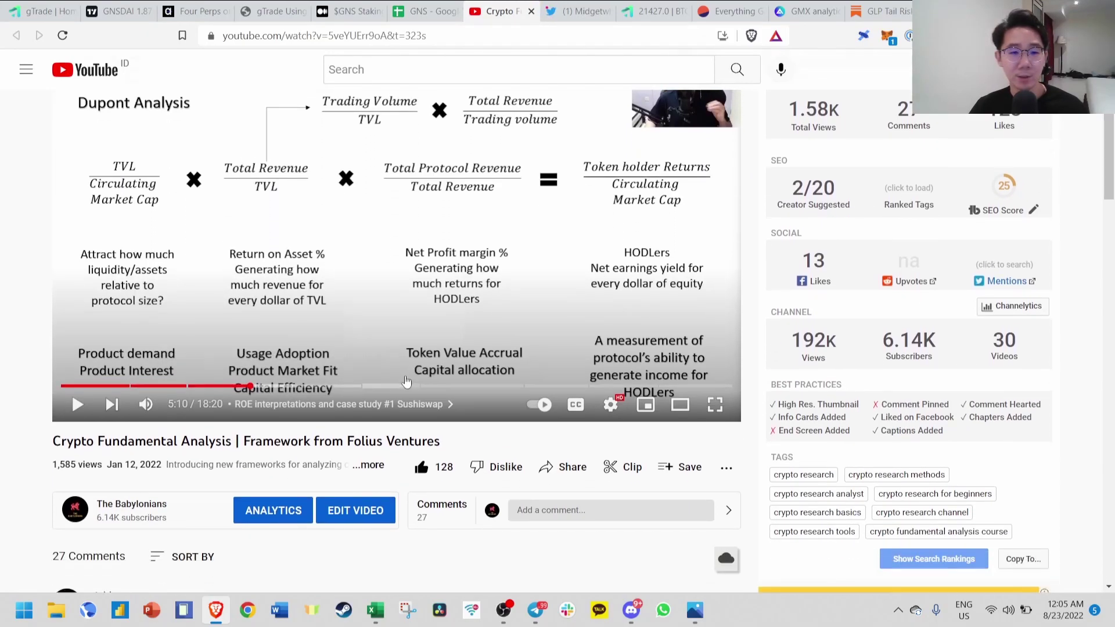
pyautogui.scroll(1, 324, 302)
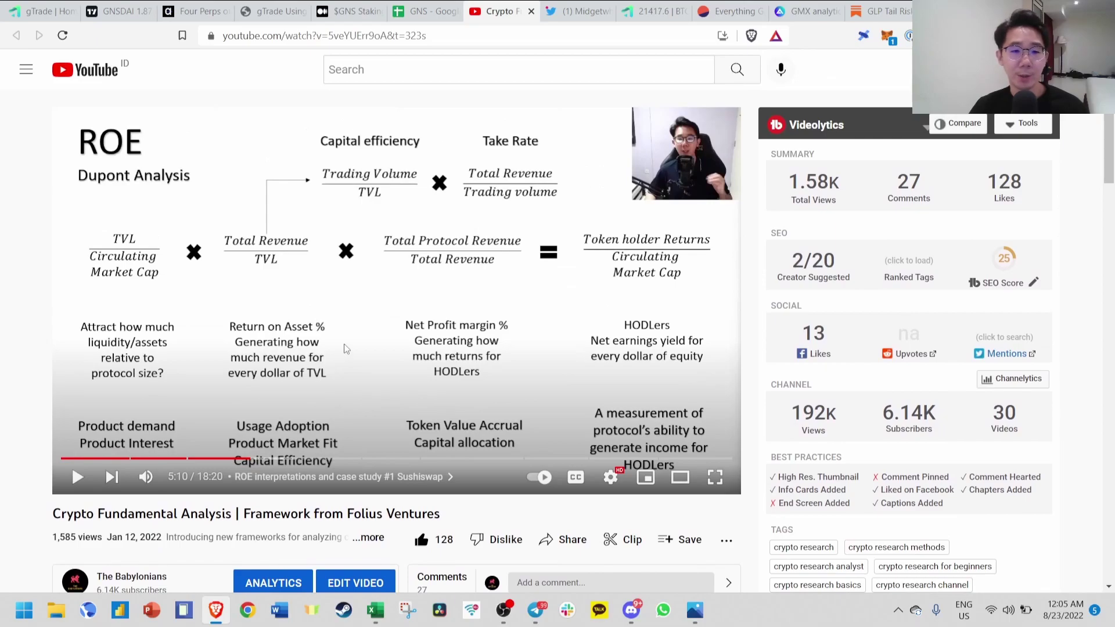
pyautogui.scroll(-2, 345, 352)
pyautogui.click(370, 393)
pyautogui.scroll(2, 370, 395)
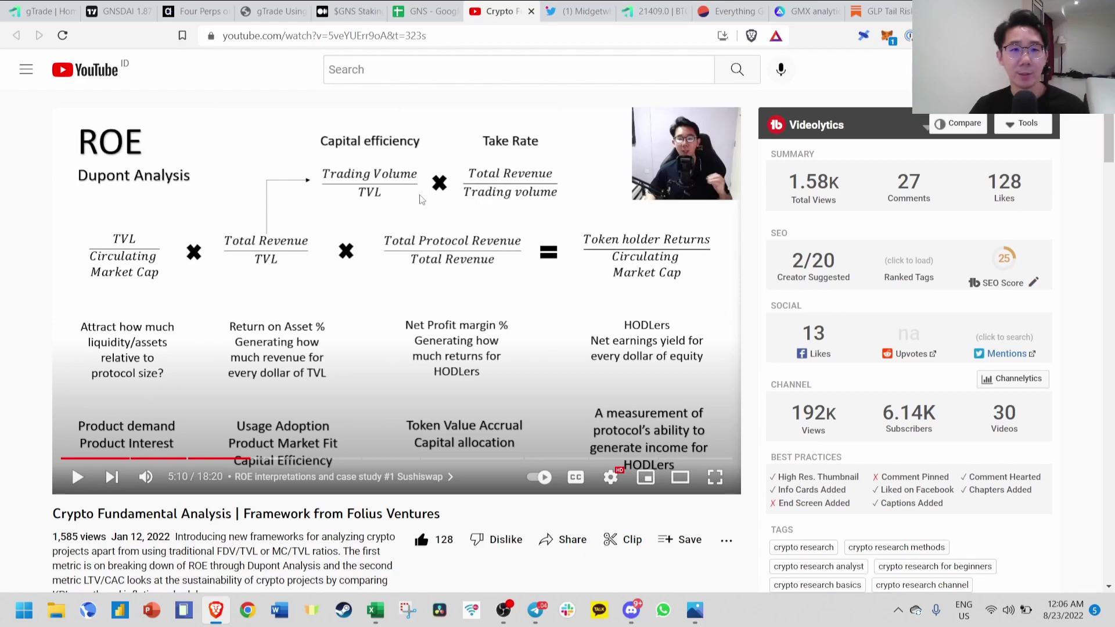
# Back on the comparison sheet, review GMX ROE, fee-to-volume ratio, and both projects' total users
pyautogui.click(424, 12)
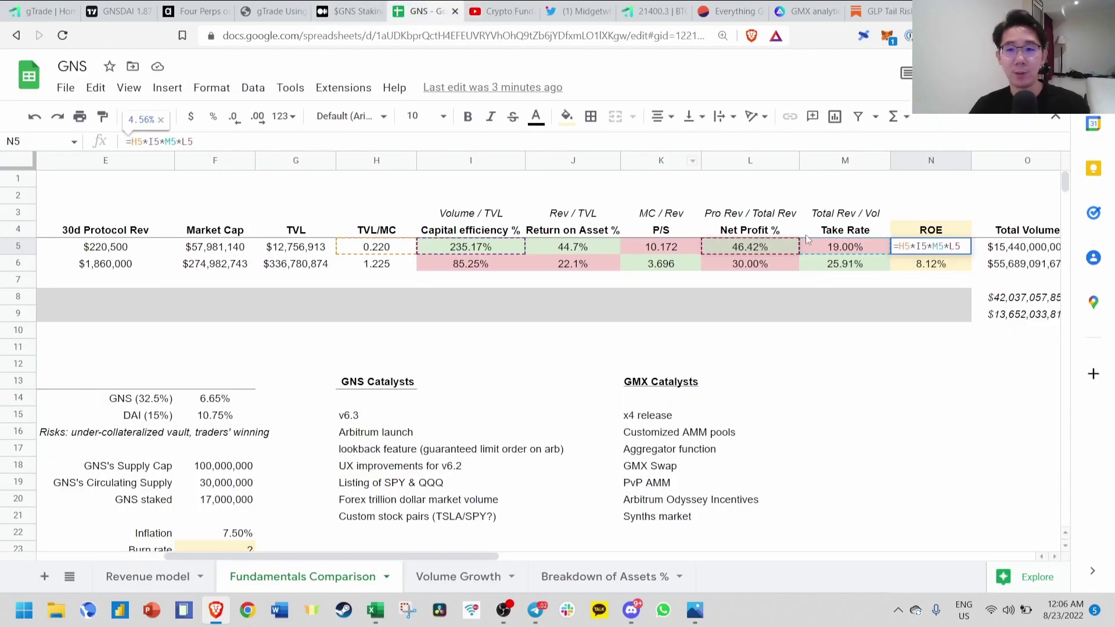
pyautogui.press('Escape')
pyautogui.click(922, 268)
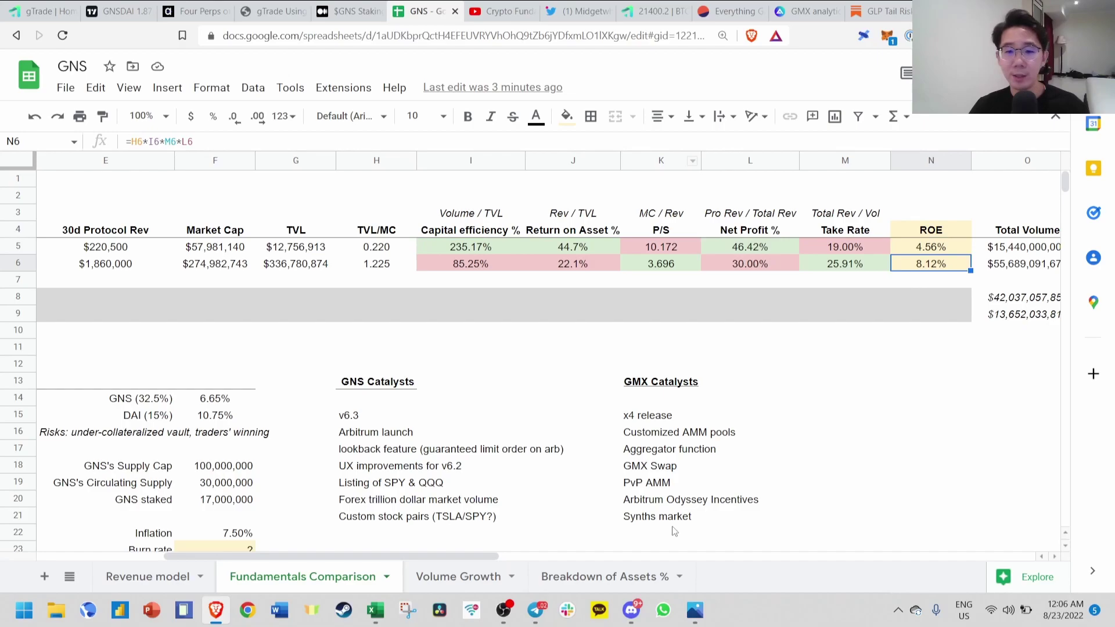
pyautogui.moveTo(421, 556); pyautogui.dragTo(640, 556)
pyautogui.press('Right')
pyautogui.press('Right')
pyautogui.press('Right')
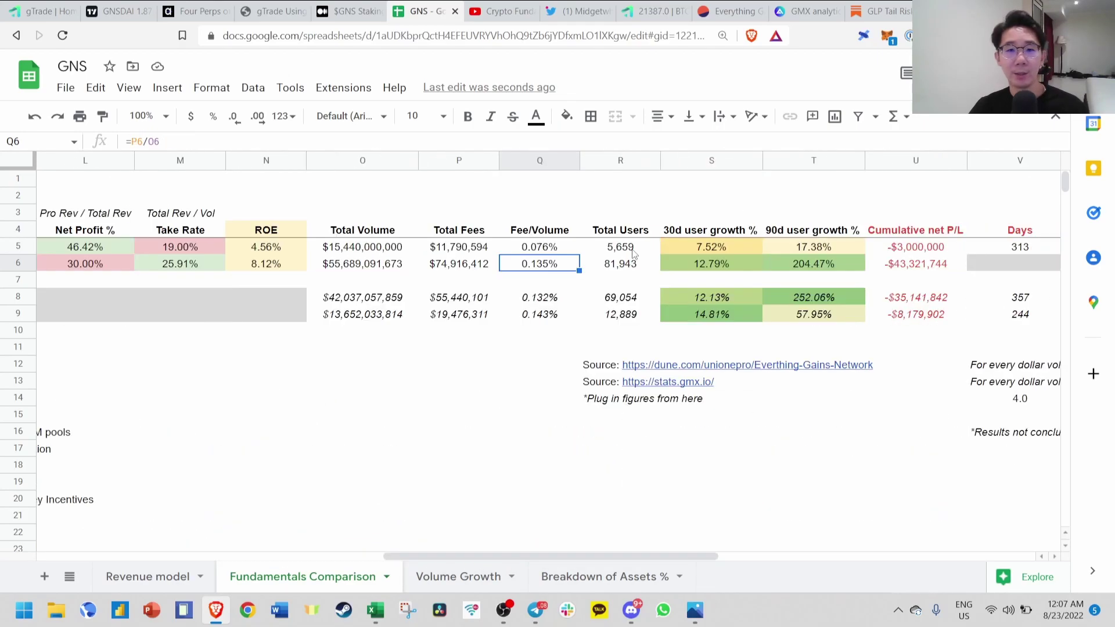
pyautogui.click(631, 265)
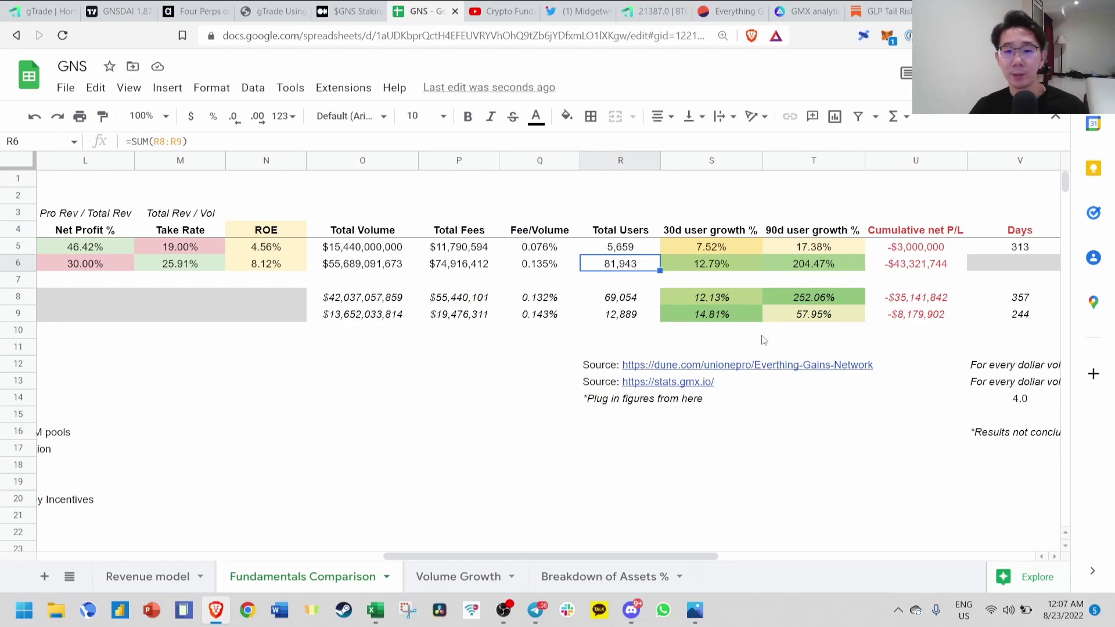
pyautogui.click(630, 250)
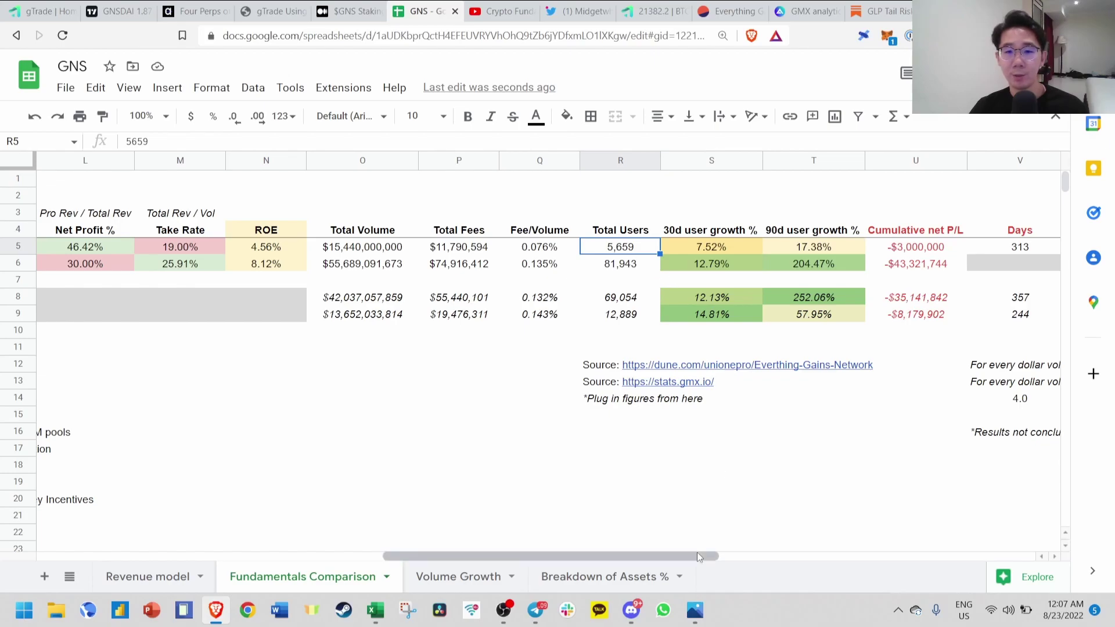
pyautogui.moveTo(697, 555); pyautogui.dragTo(753, 556)
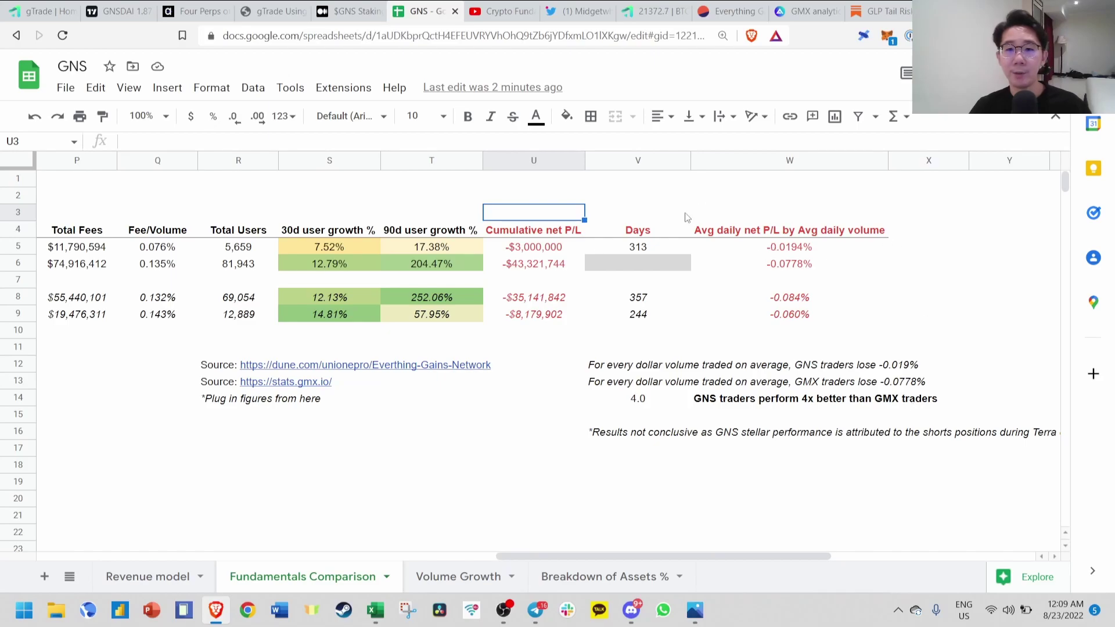
# Inspect the GNS average daily net P/L per volume formula: -0.0194% versus GMX's -0.0778%
pyautogui.click(813, 250)
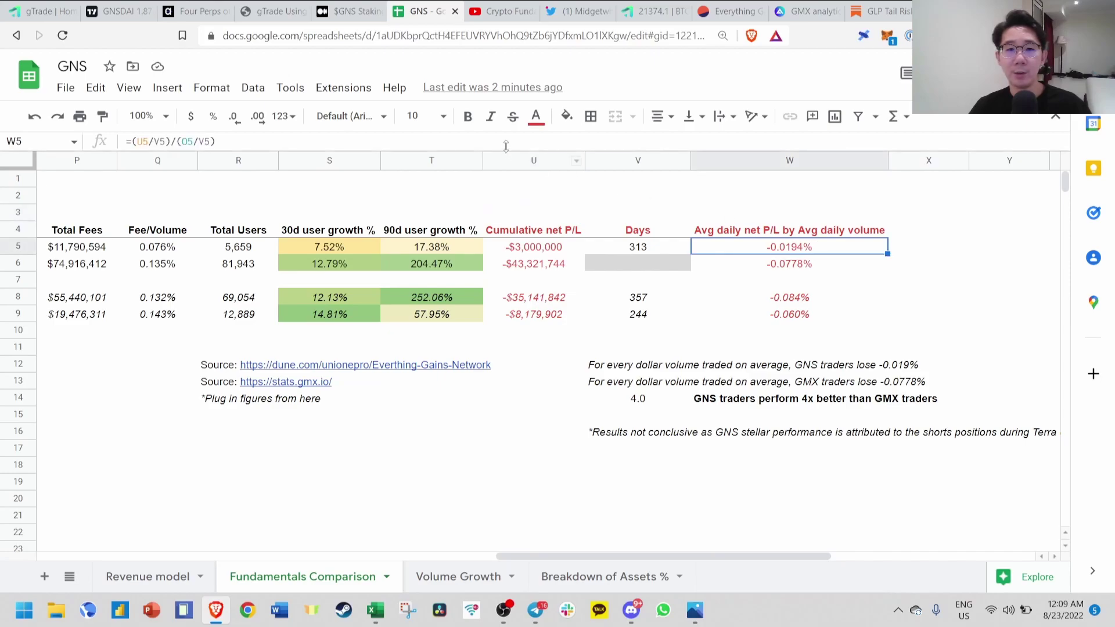
pyautogui.click(507, 141)
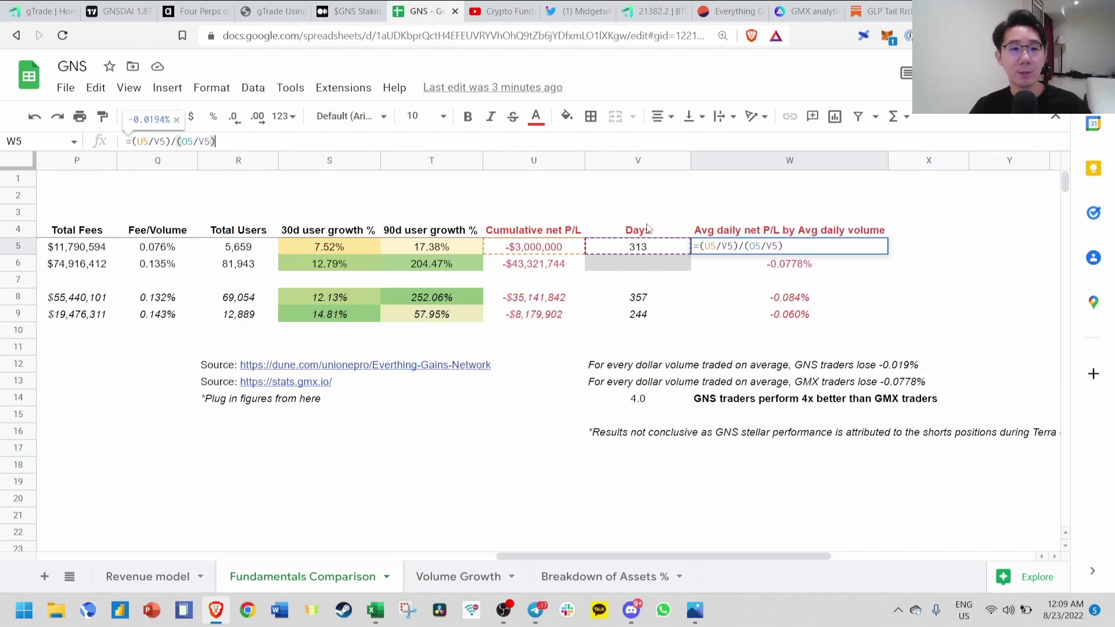
pyautogui.moveTo(636, 555)
pyautogui.mouseDown()
pyautogui.moveTo(536, 556)
pyautogui.moveTo(626, 557)
pyautogui.mouseUp()
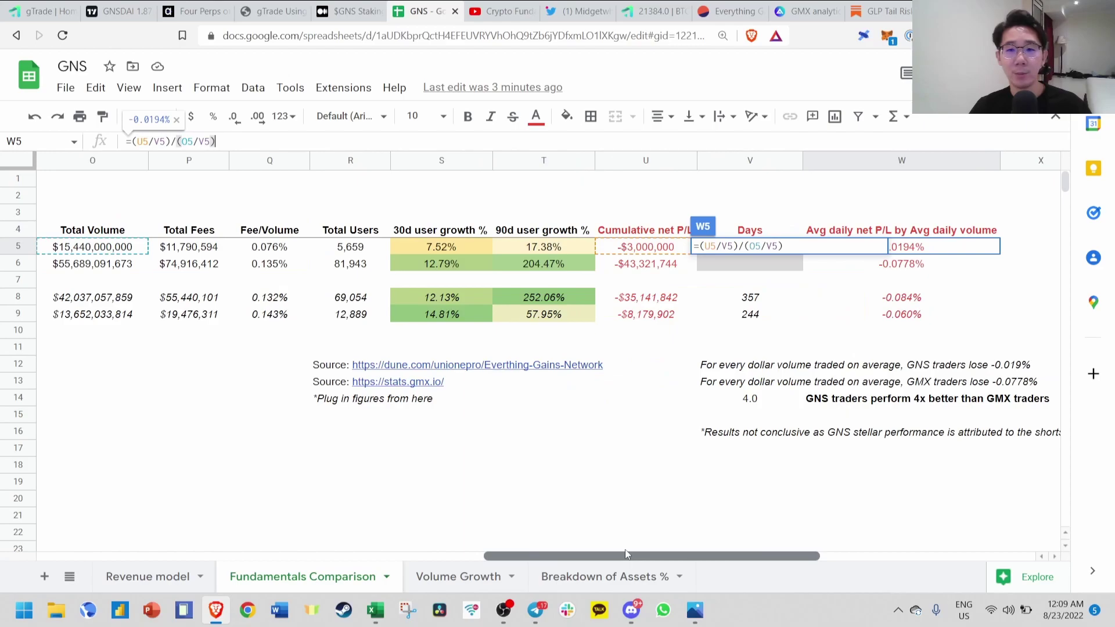
pyautogui.press('Escape')
pyautogui.hscroll(3, 908, 302)
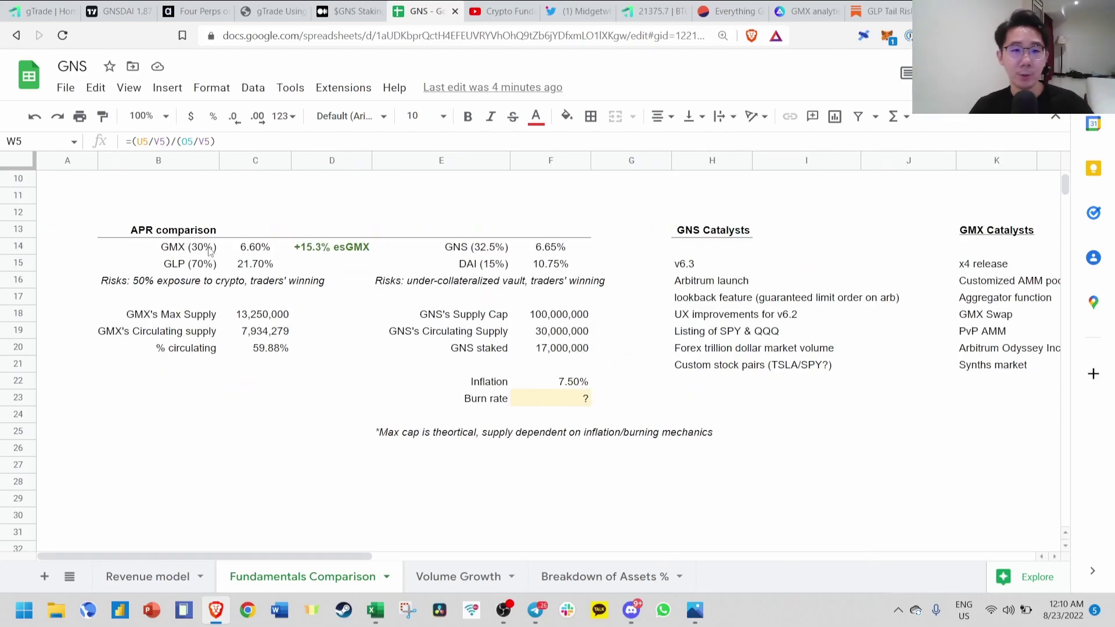
pyautogui.scroll(1, 323, 369)
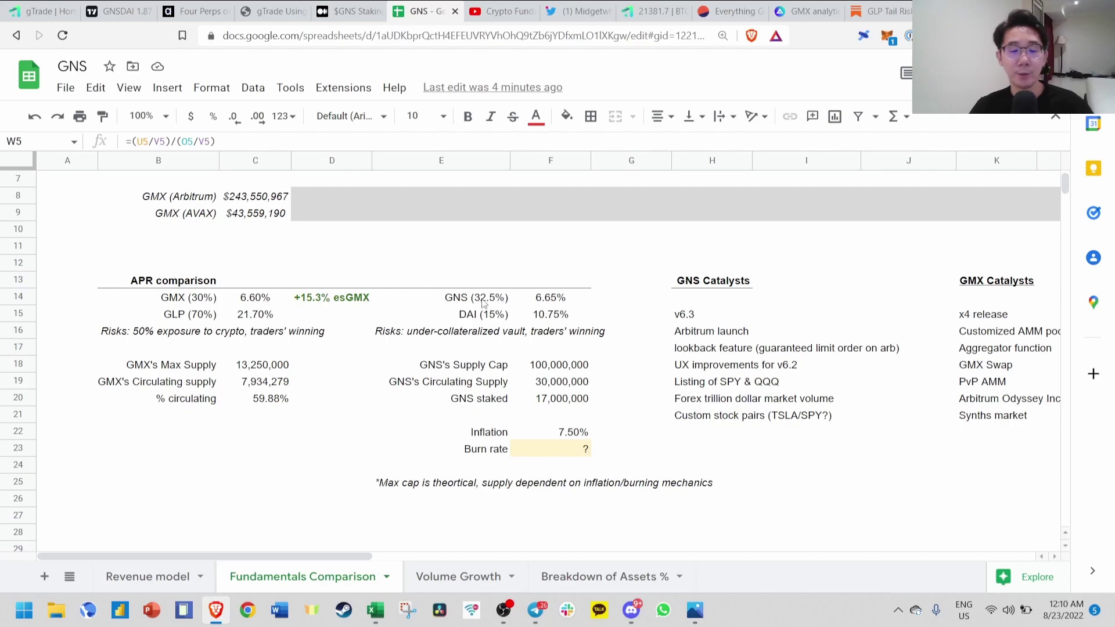
pyautogui.click(547, 296)
pyautogui.click(264, 298)
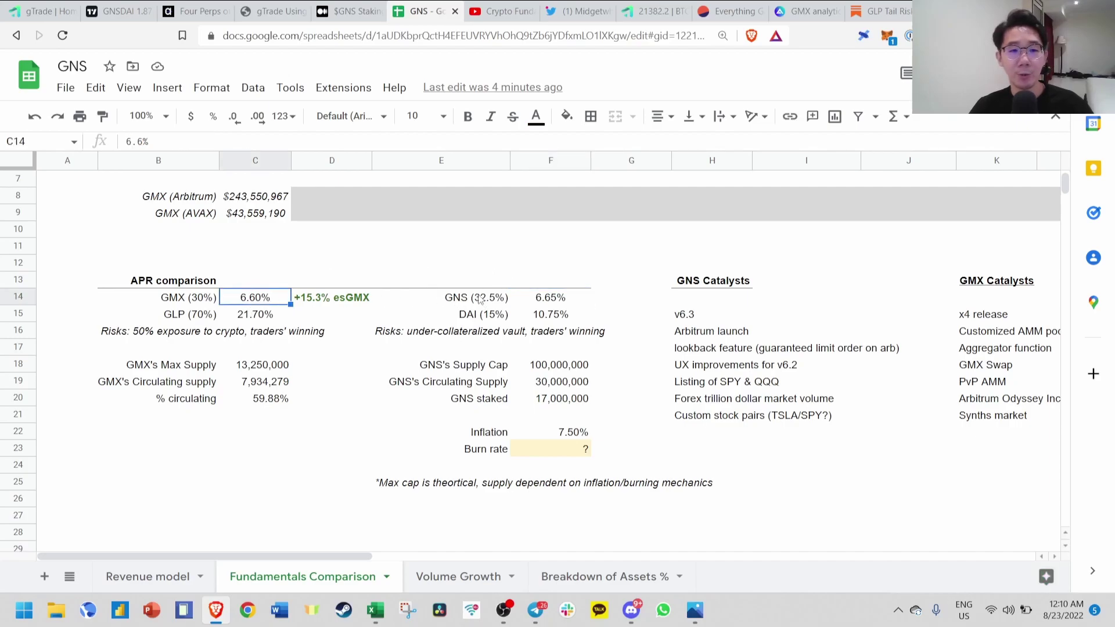
pyautogui.click(547, 297)
pyautogui.click(238, 305)
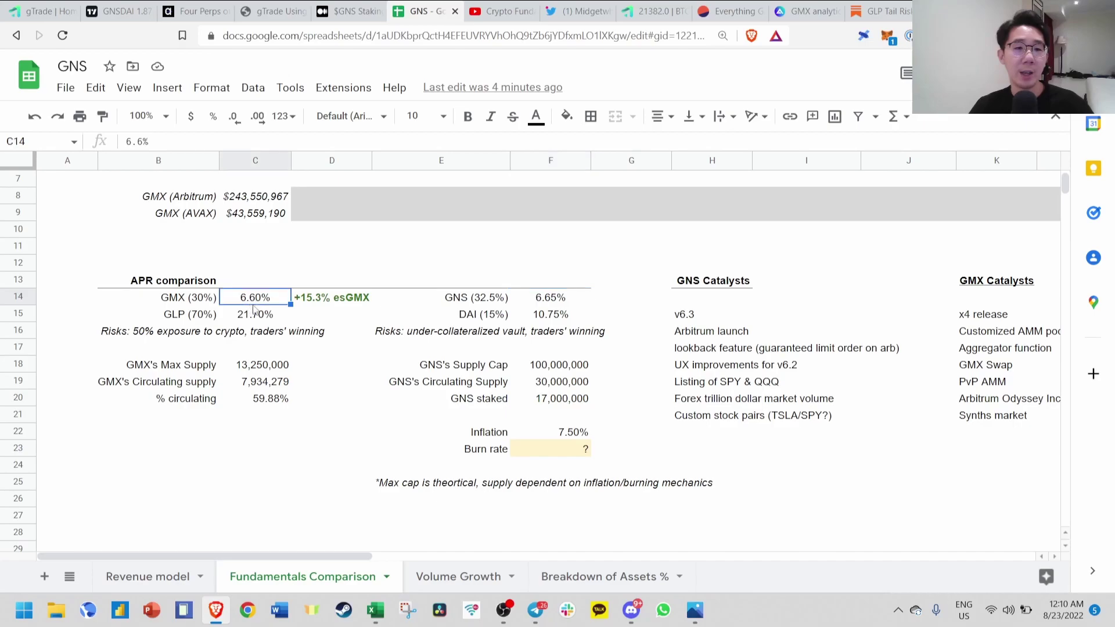
pyautogui.click(350, 303)
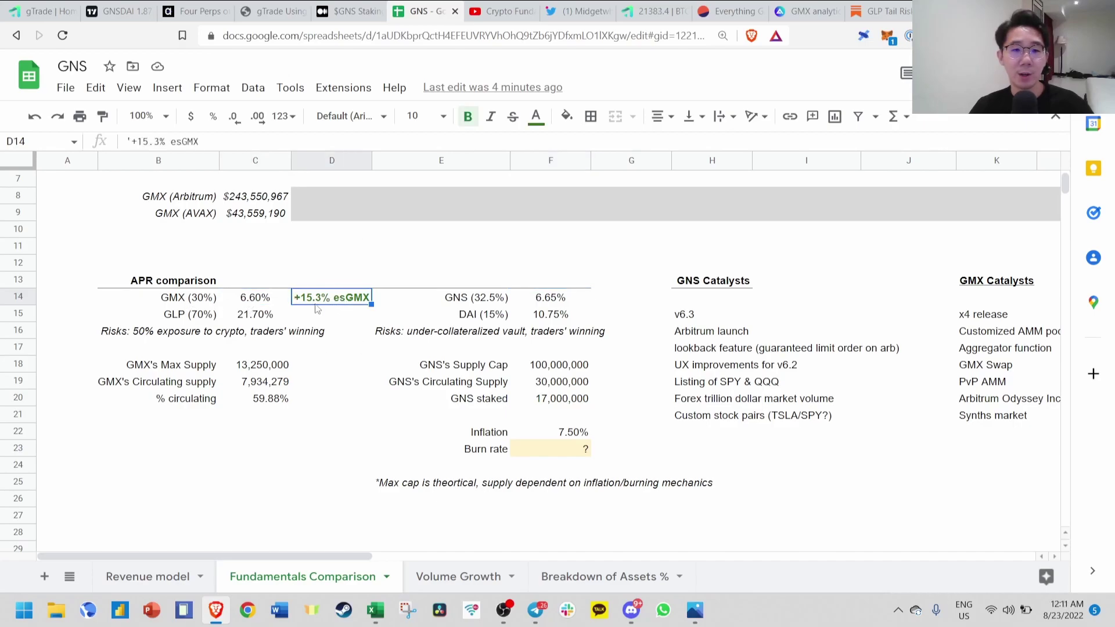
pyautogui.click(322, 260)
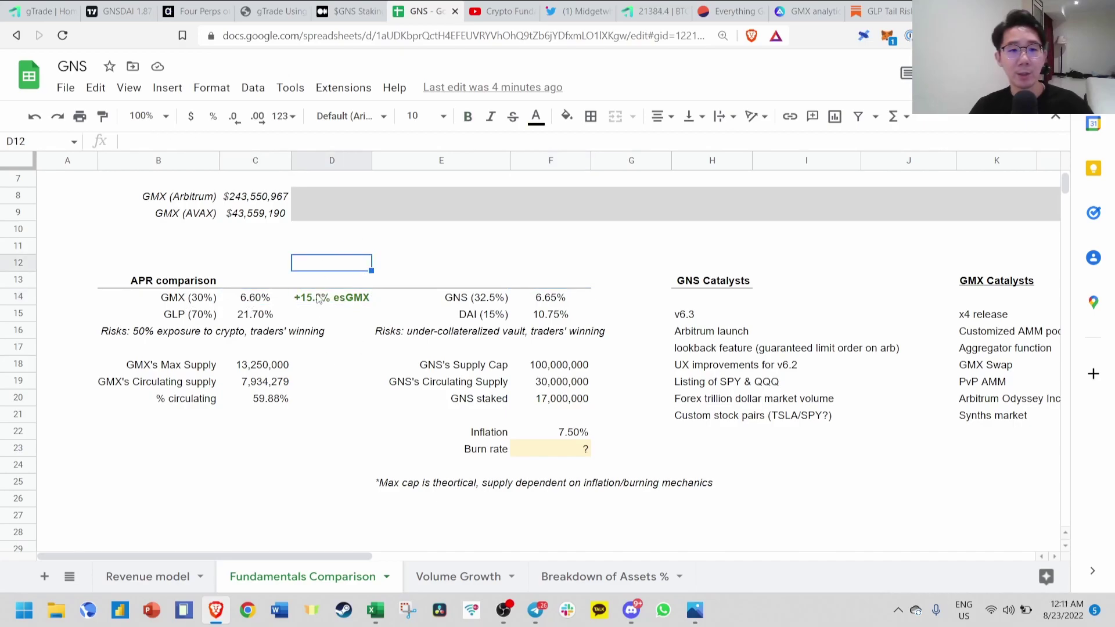
pyautogui.scroll(2, 482, 285)
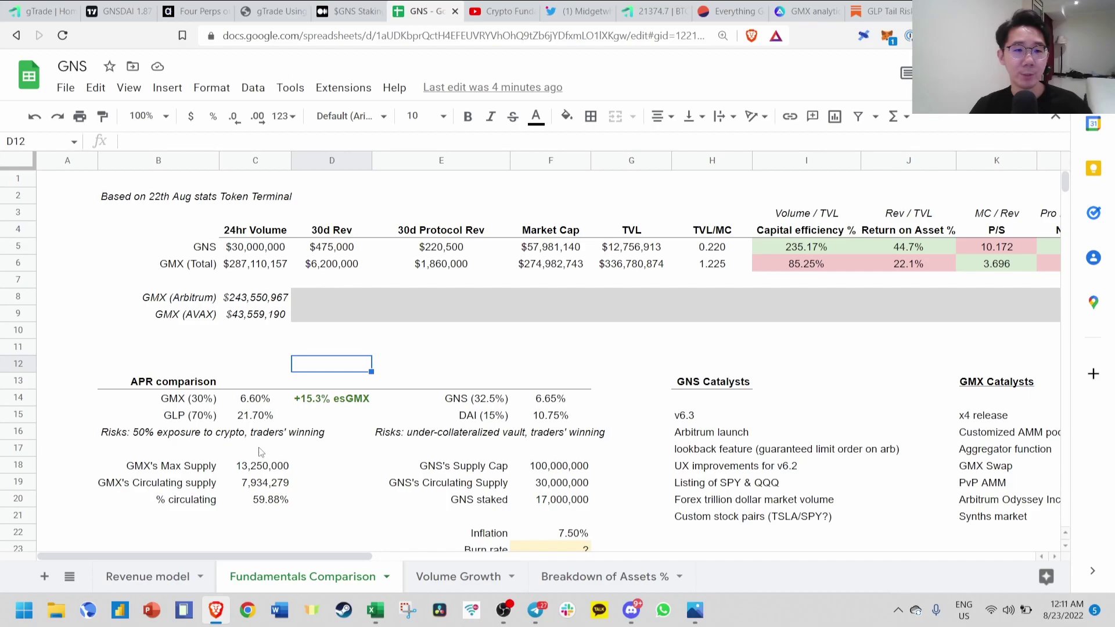
pyautogui.scroll(-1, 259, 452)
pyautogui.scroll(-1, 259, 349)
pyautogui.click(174, 481)
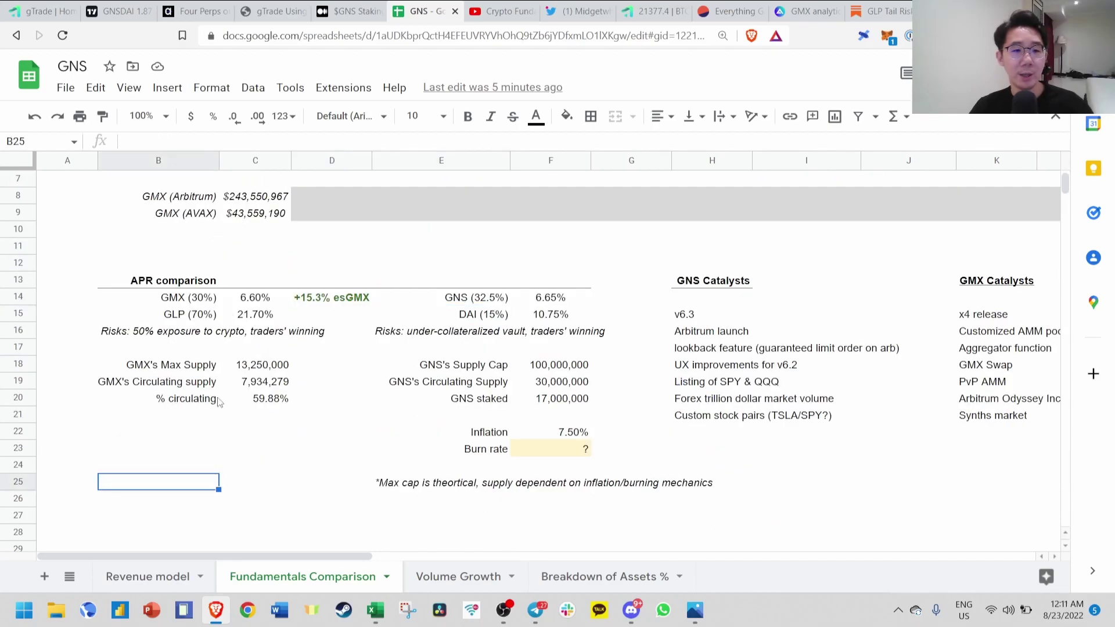
pyautogui.click(233, 365)
pyautogui.click(198, 407)
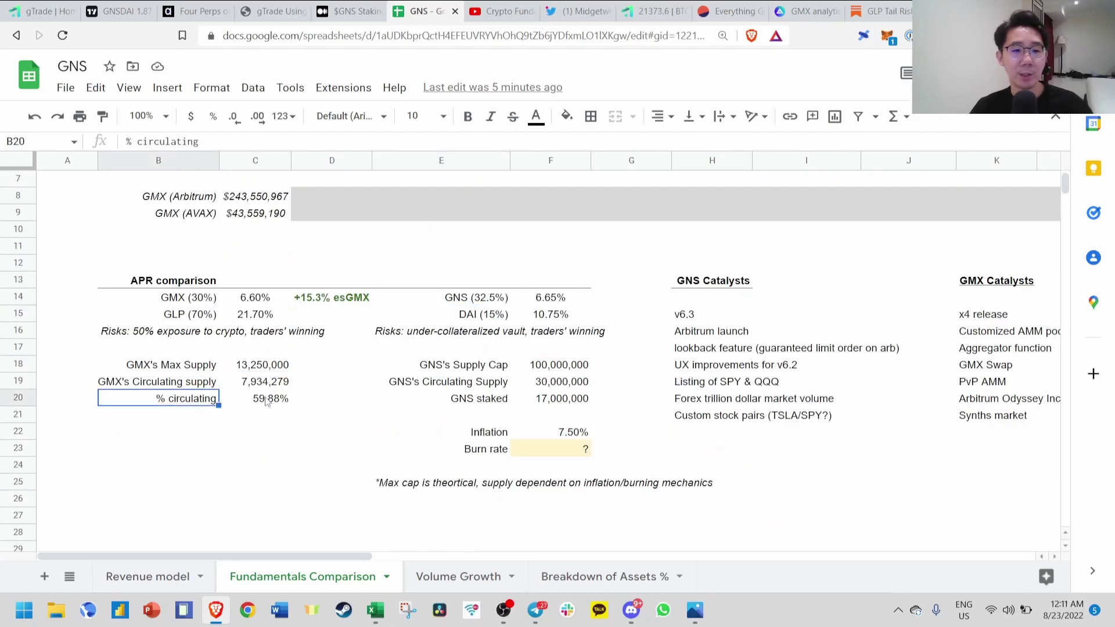
pyautogui.click(266, 398)
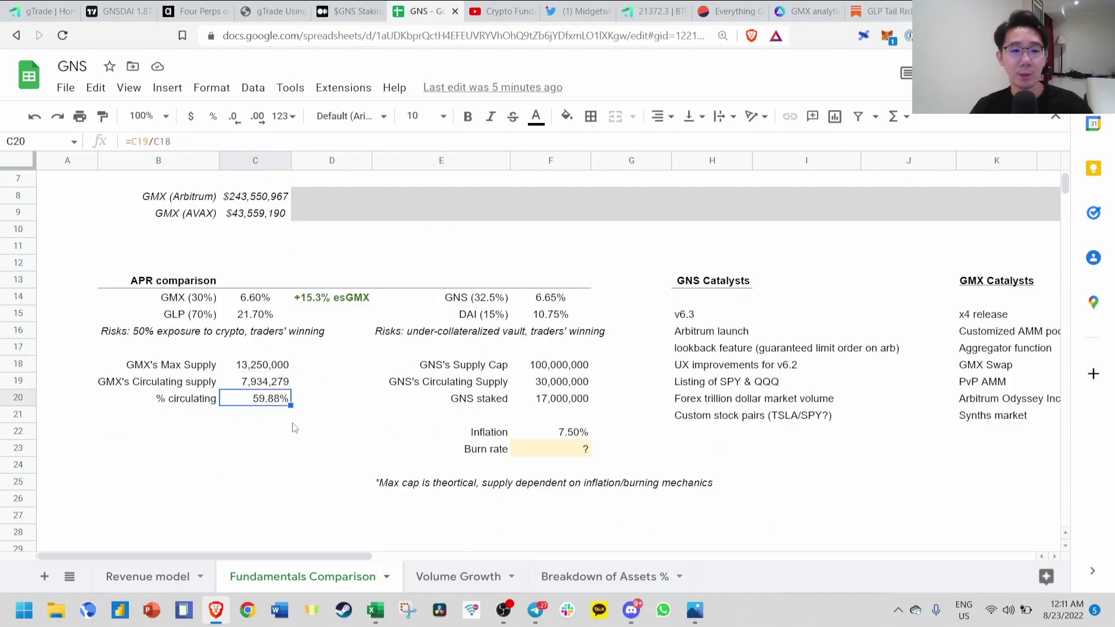
pyautogui.click(473, 369)
pyautogui.press('Right')
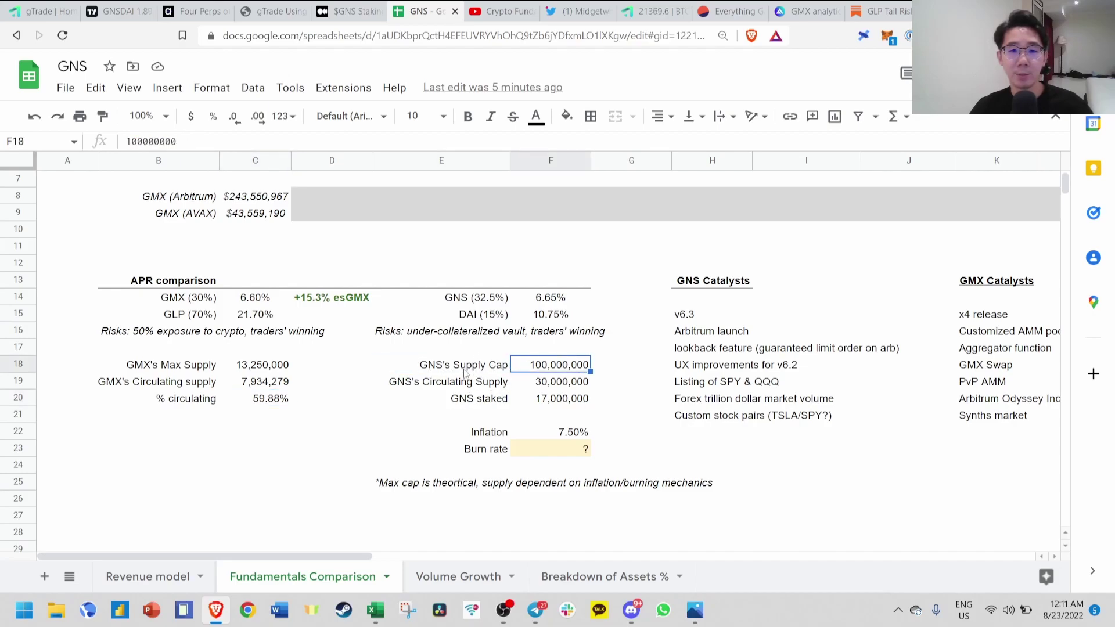
pyautogui.click(487, 384)
pyautogui.click(540, 384)
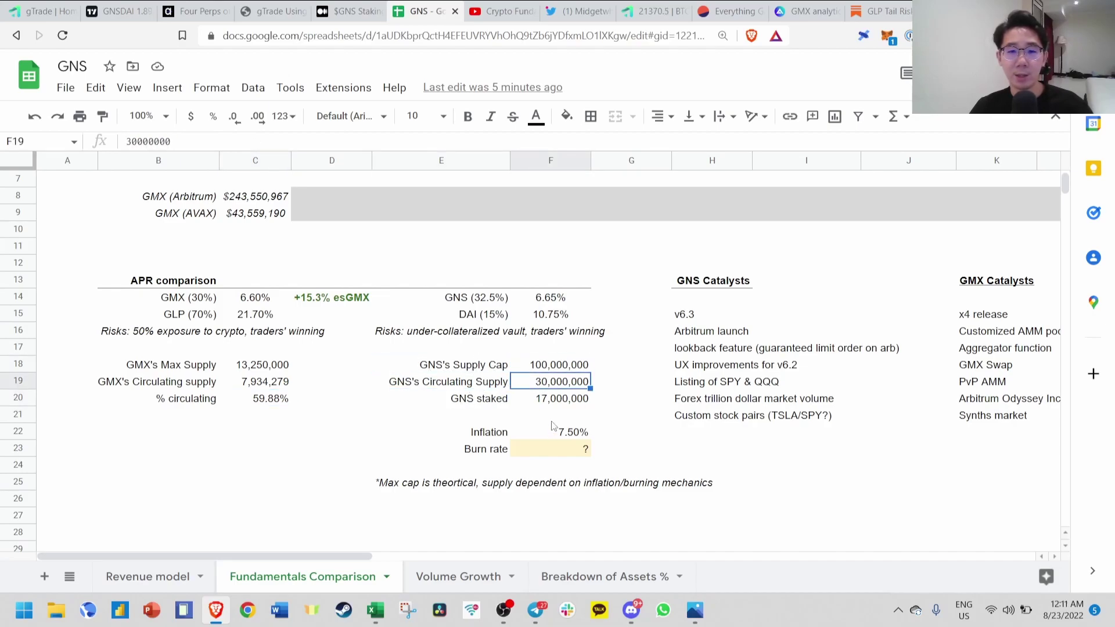
pyautogui.click(542, 403)
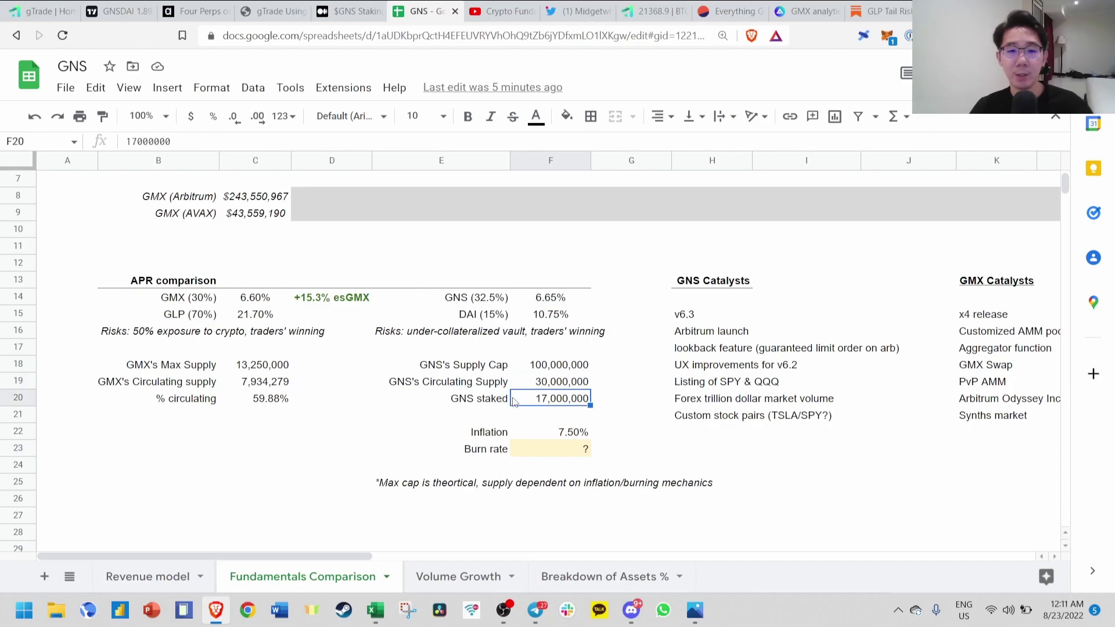
pyautogui.press('Down')
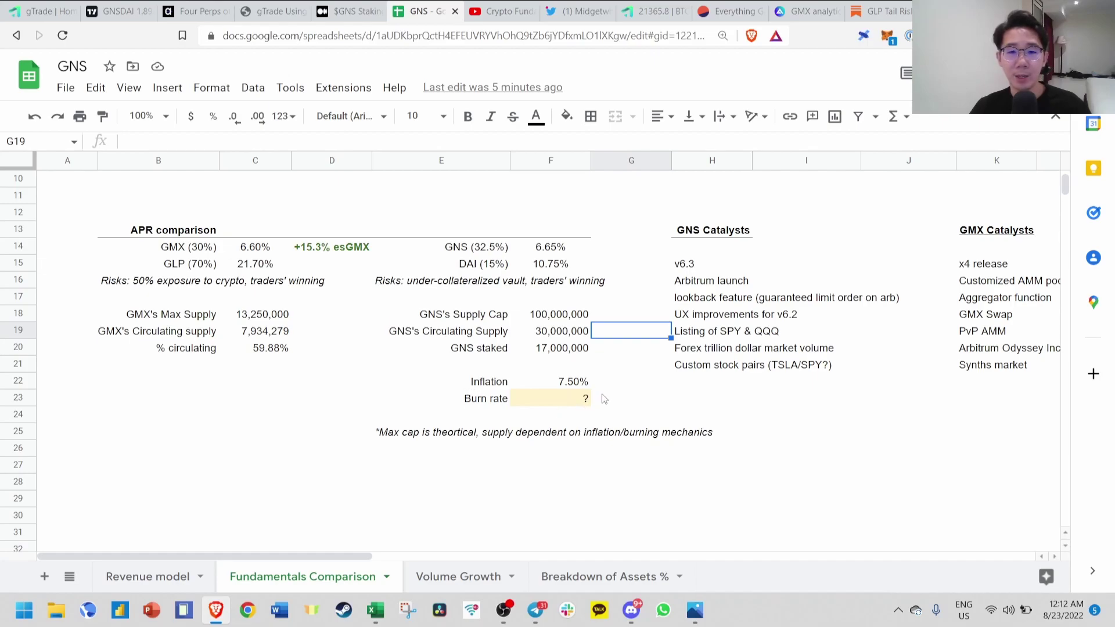
pyautogui.click(565, 399)
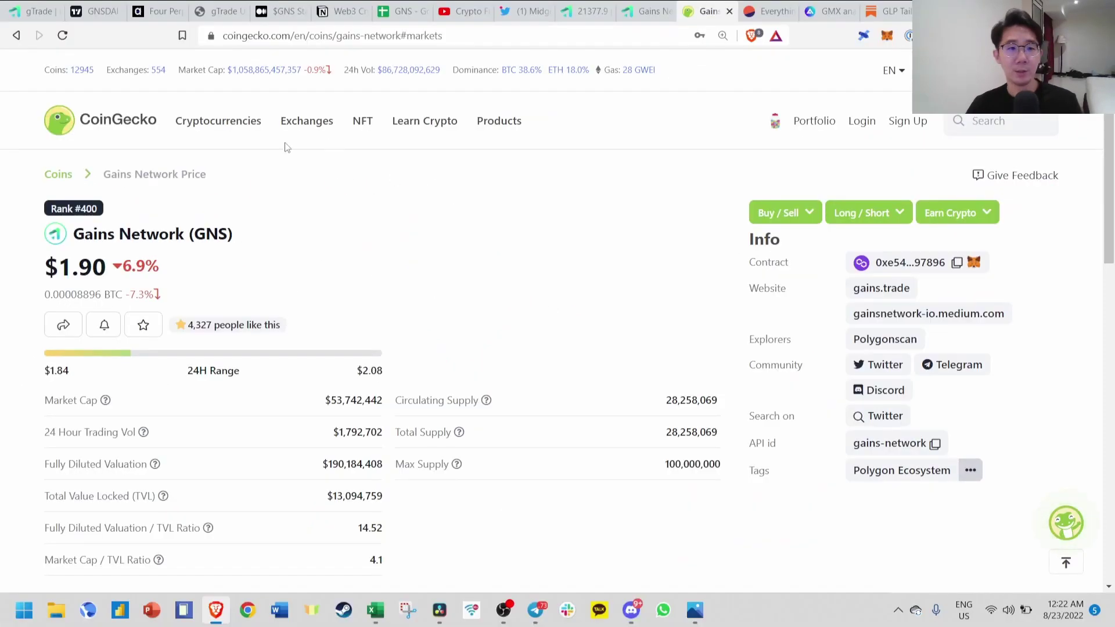
# Scroll the CoinGecko Gains Network page to the Markets table with Quickswap and BKEX pairs
pyautogui.scroll(-6, 368, 248)
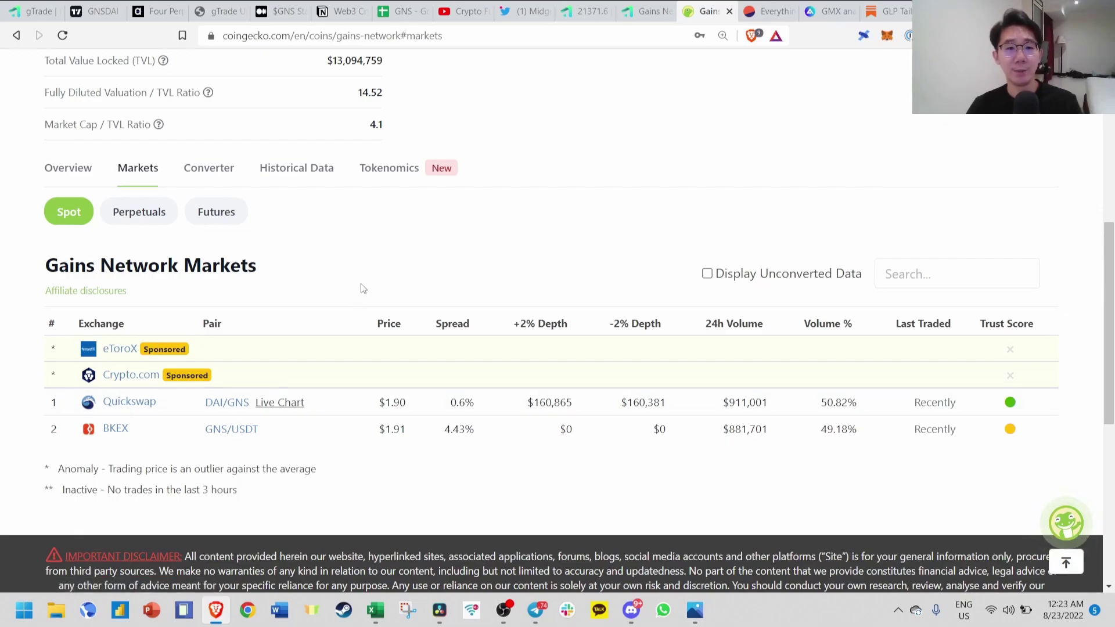
pyautogui.scroll(1, 361, 291)
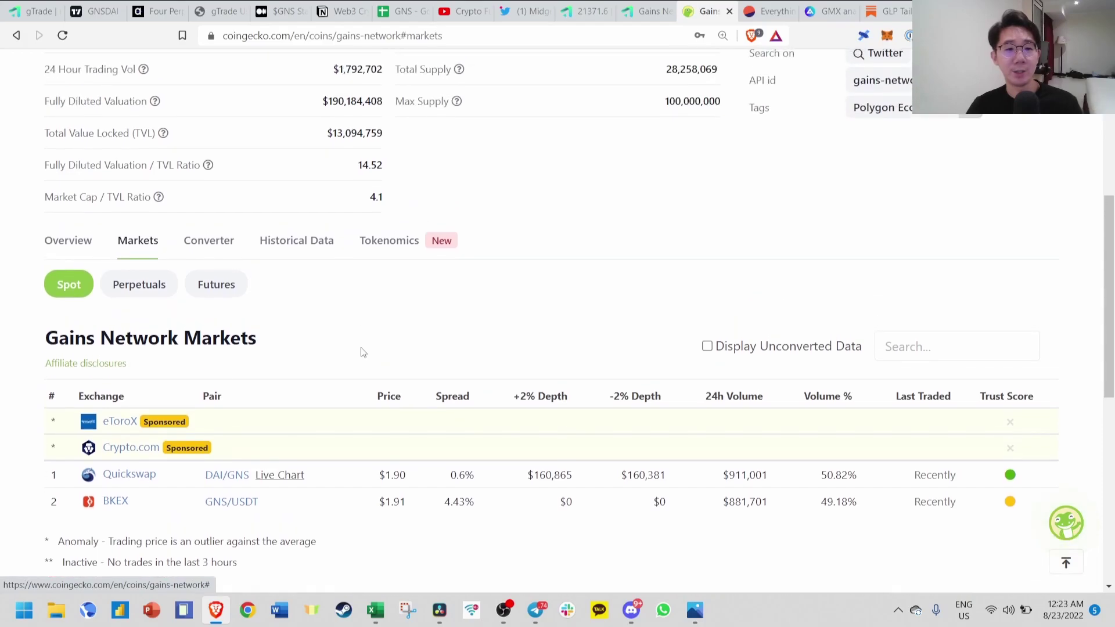
pyautogui.scroll(5, 334, 392)
pyautogui.scroll(-6, 333, 393)
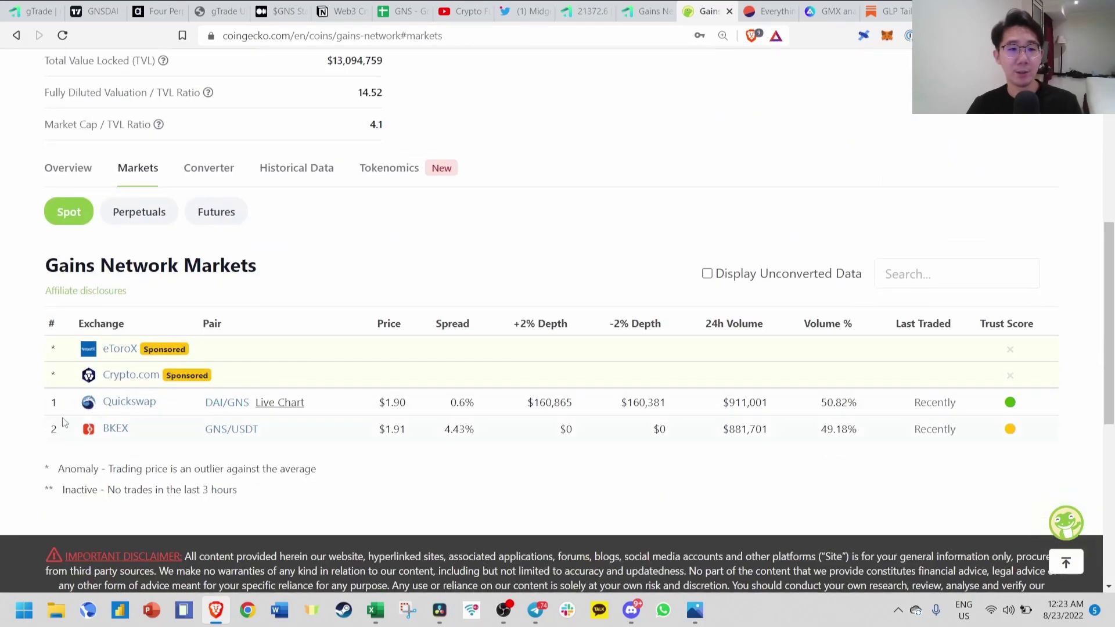
# On the Gains Network Staking page, highlight the 350 GNS staked amount
pyautogui.hotkey('ctrl', 'shift', 'Tab')
pyautogui.scroll(-2, 515, 302)
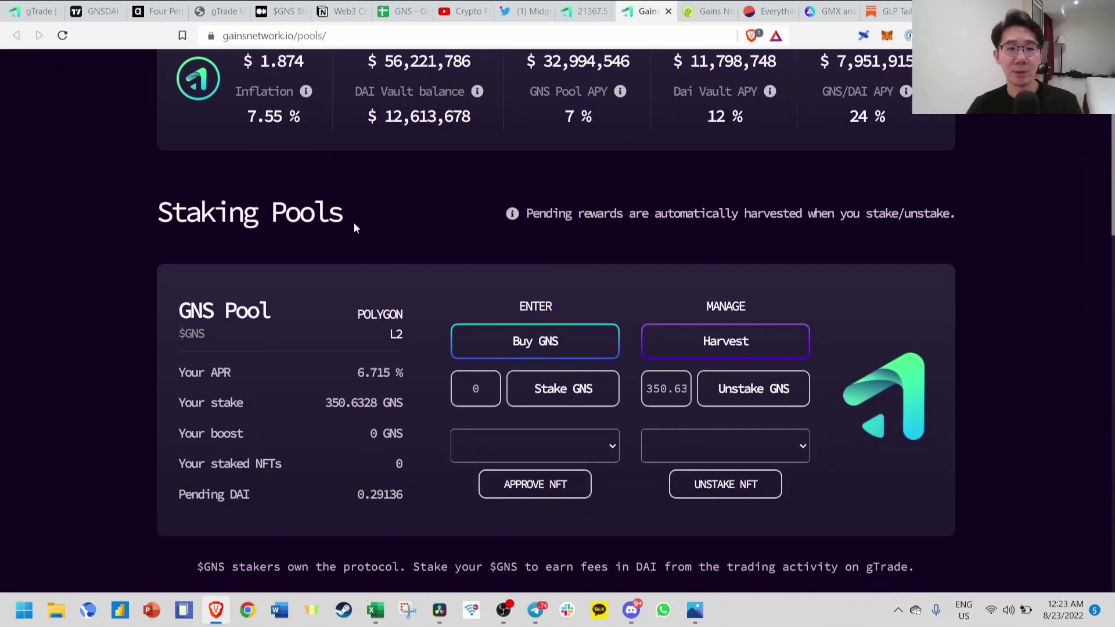
pyautogui.scroll(2, 354, 221)
pyautogui.scroll(-2, 537, 302)
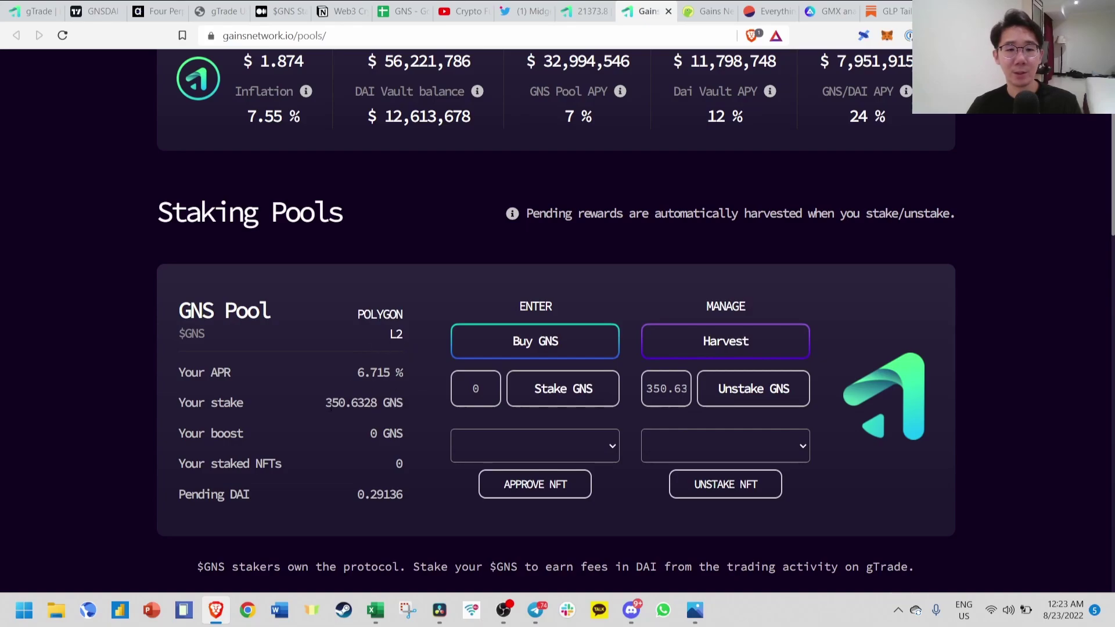
pyautogui.doubleClick(331, 406)
pyautogui.click(337, 408)
# Review the GNS Pool and DAI vault figures and their APY info boxes
pyautogui.scroll(-4, 429, 384)
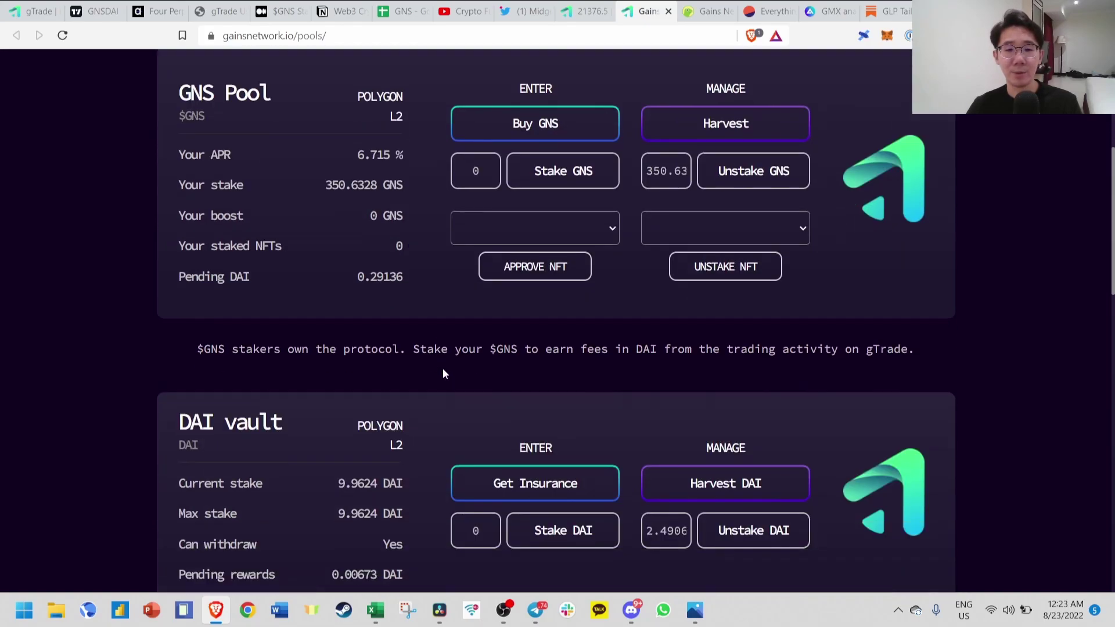
pyautogui.scroll(-1, 444, 380)
pyautogui.scroll(3, 395, 380)
pyautogui.scroll(-3, 350, 376)
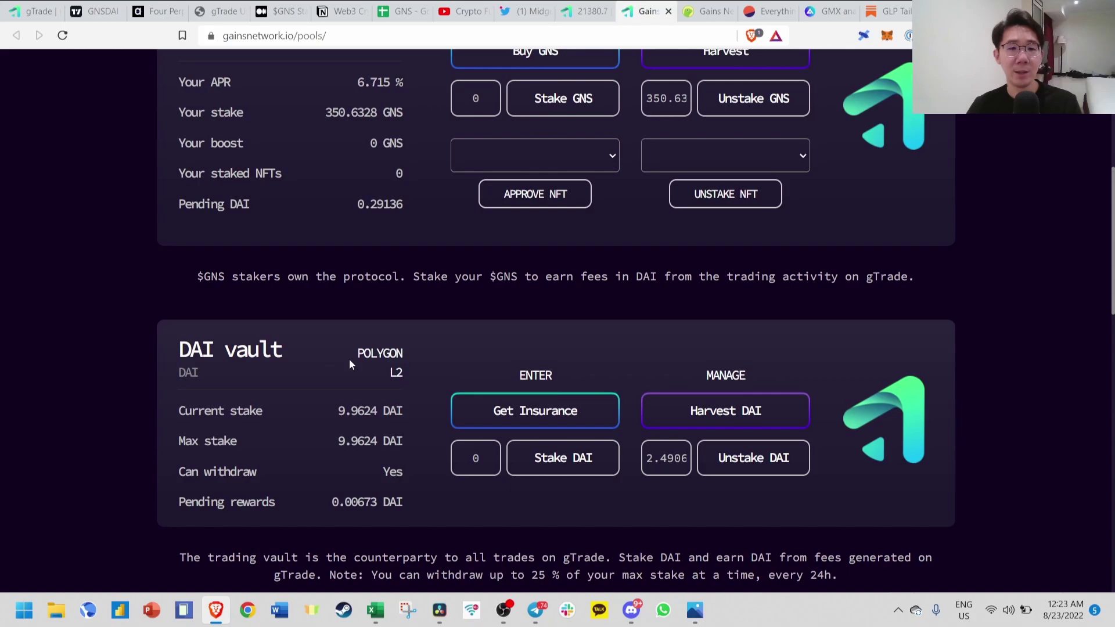
pyautogui.scroll(-1, 350, 364)
pyautogui.scroll(-2, 411, 288)
pyautogui.scroll(1, 481, 277)
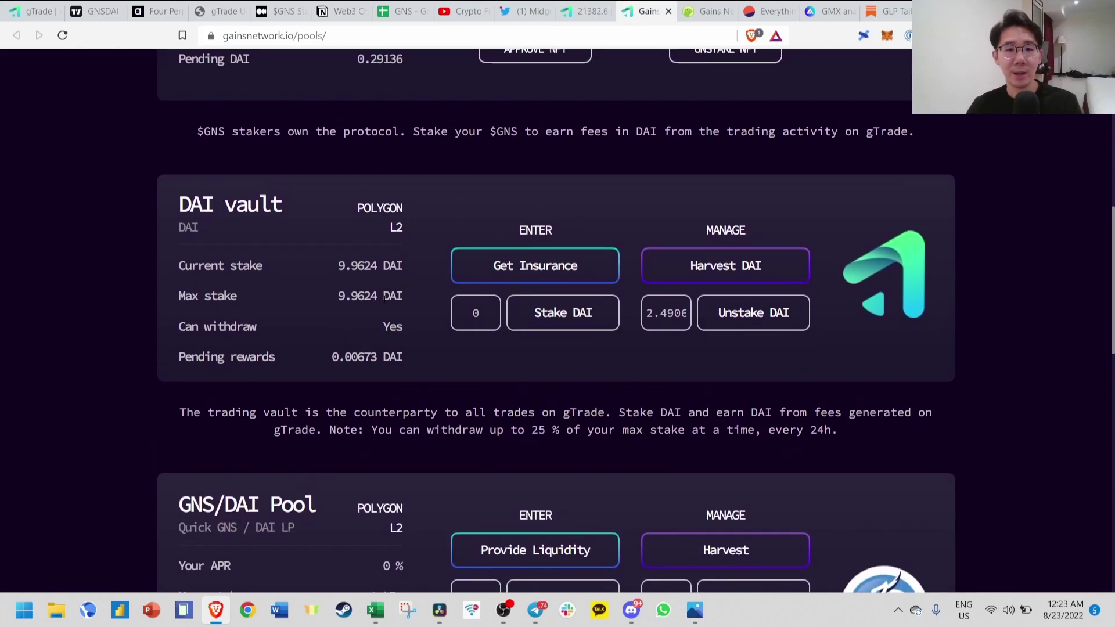
pyautogui.scroll(8, 363, 339)
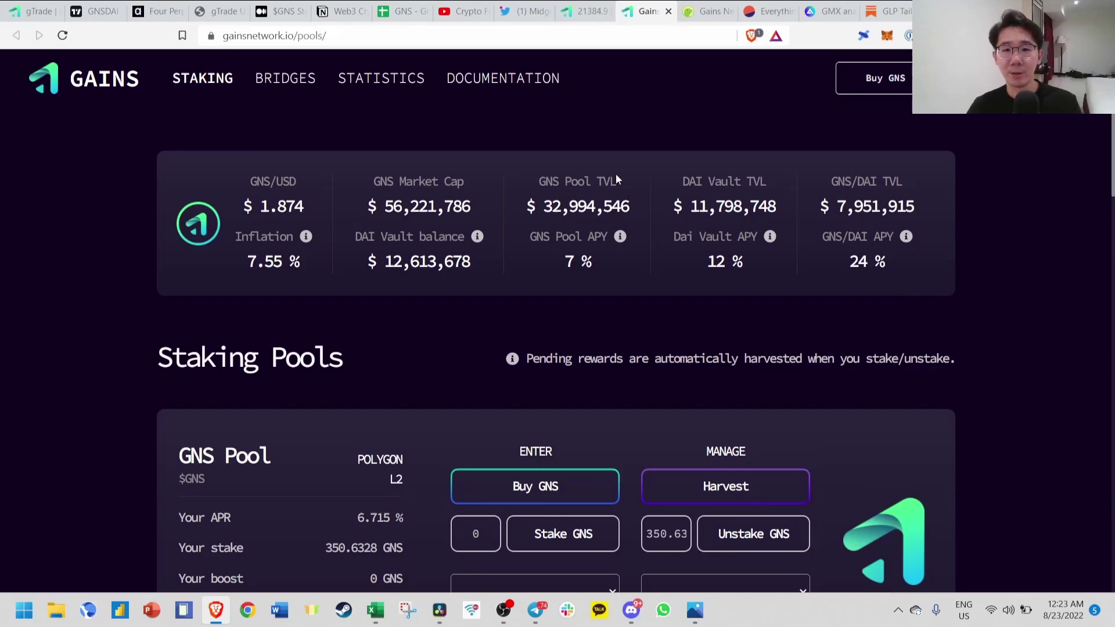
pyautogui.moveTo(620, 238)
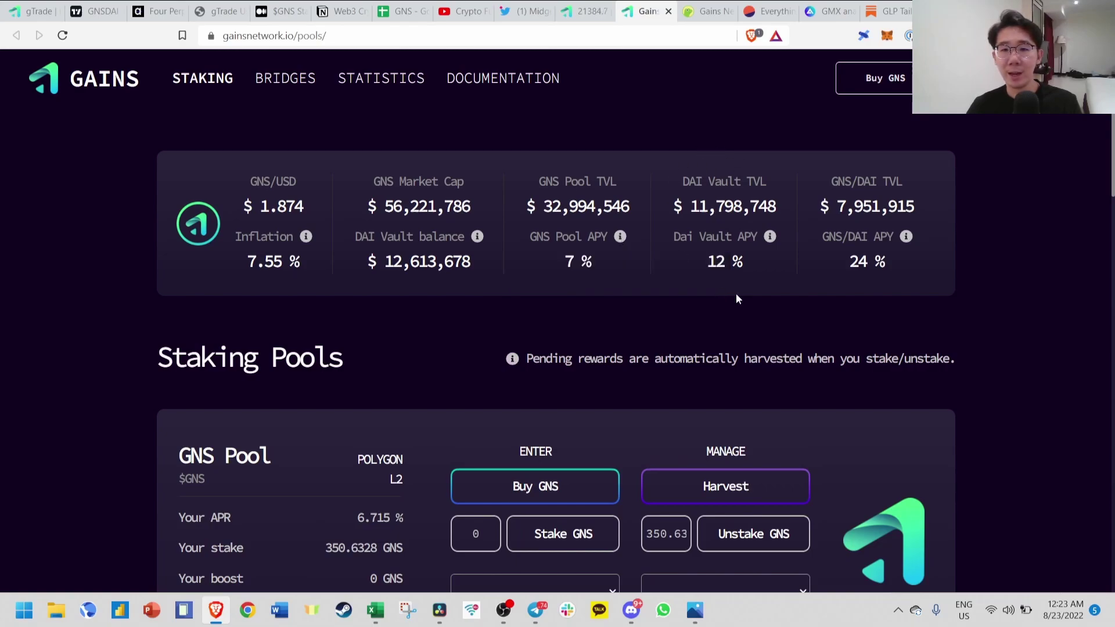
pyautogui.moveTo(771, 238)
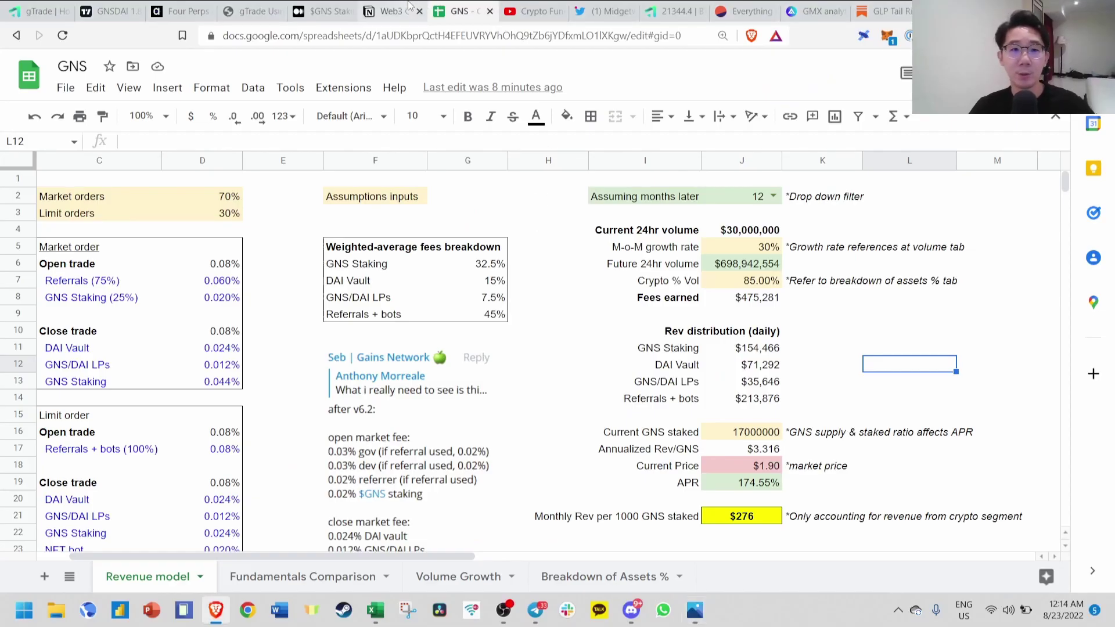
# Go to the Notion Web3 Crypto Hub page and scroll to its Tooling & Dashboard links
pyautogui.click(409, 7)
pyautogui.scroll(-6, 451, 426)
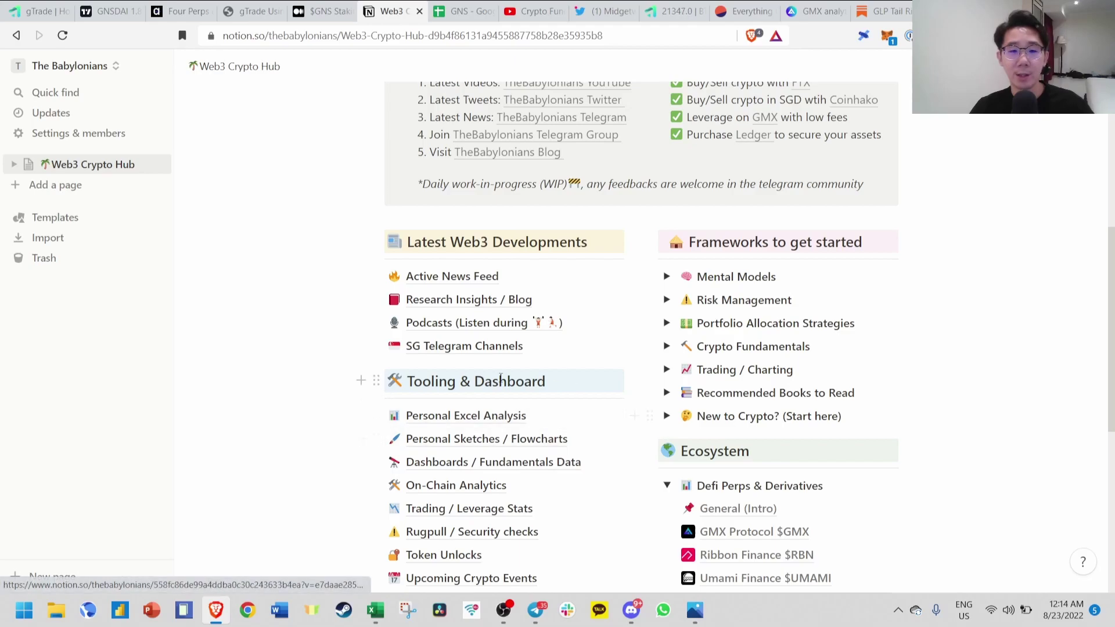
pyautogui.scroll(6, 501, 378)
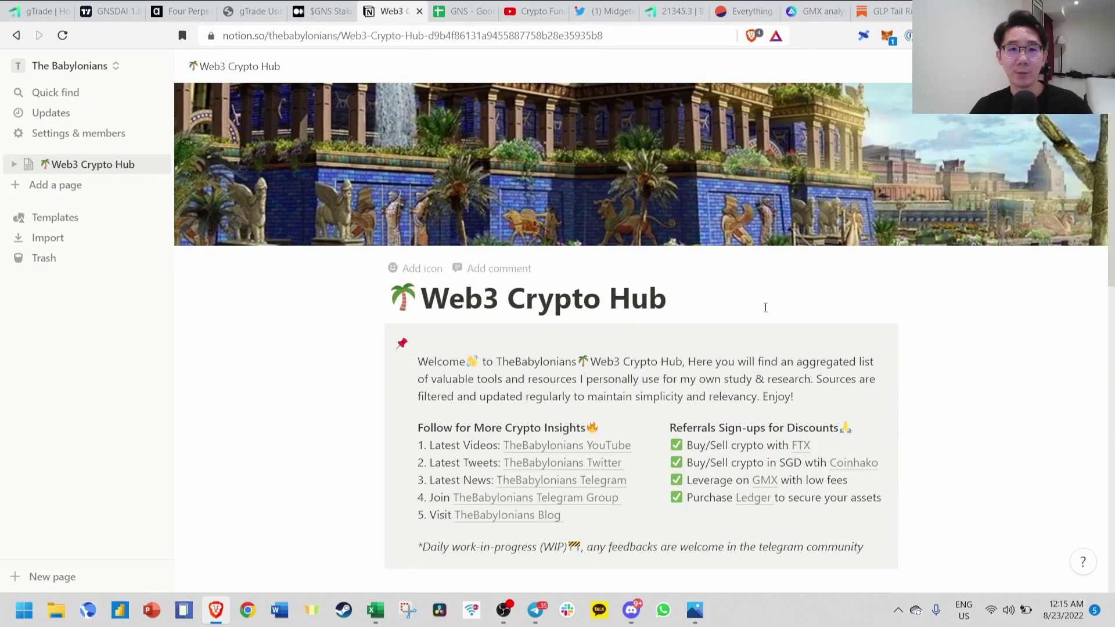
pyautogui.scroll(-4, 954, 384)
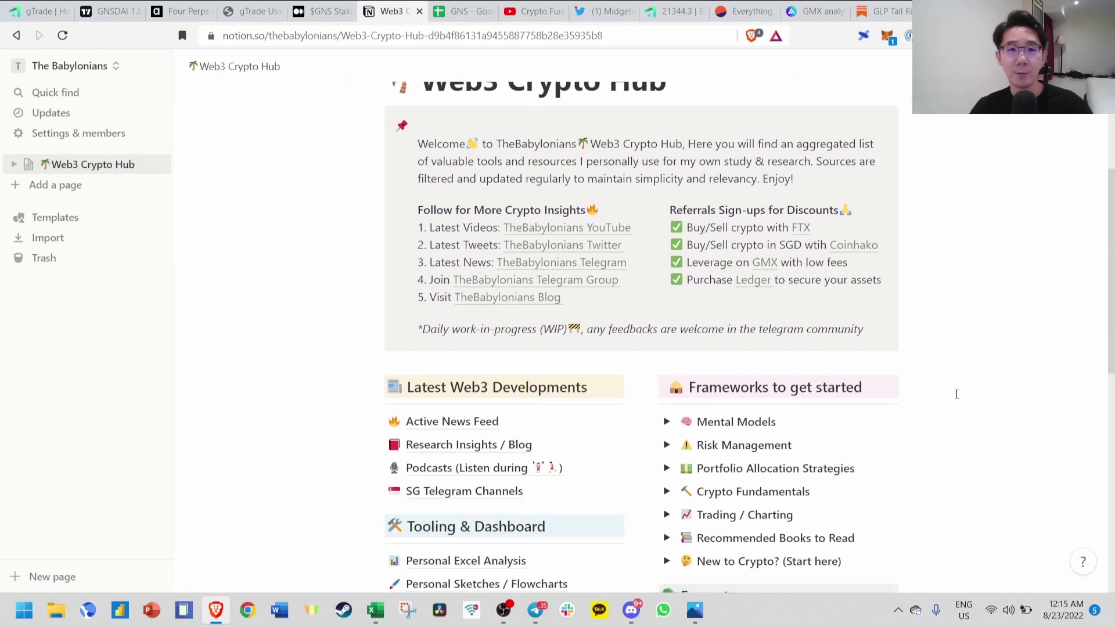